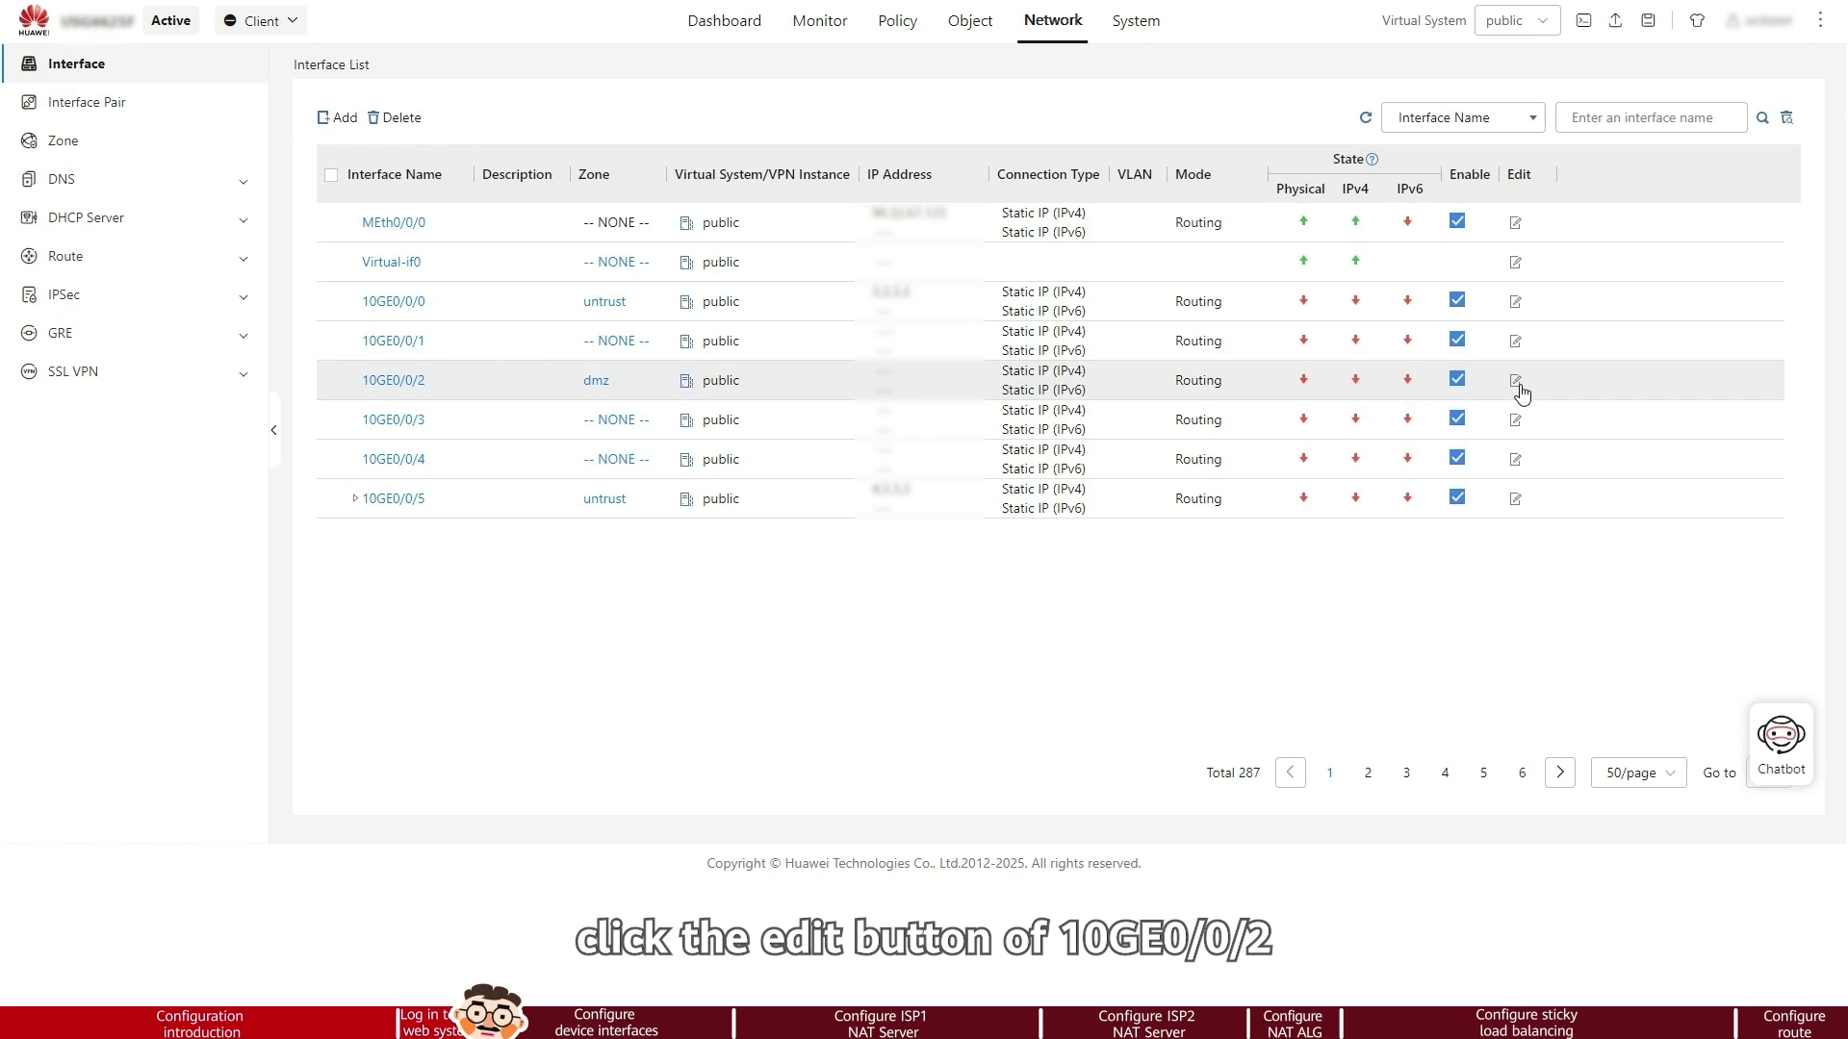
Configure interface 10GE0/0/2 with zone dmz and static IPv4 address 10.2.0.1/24, and save the changes.
{"action": "left_click", "coordinate": [1518, 382]}
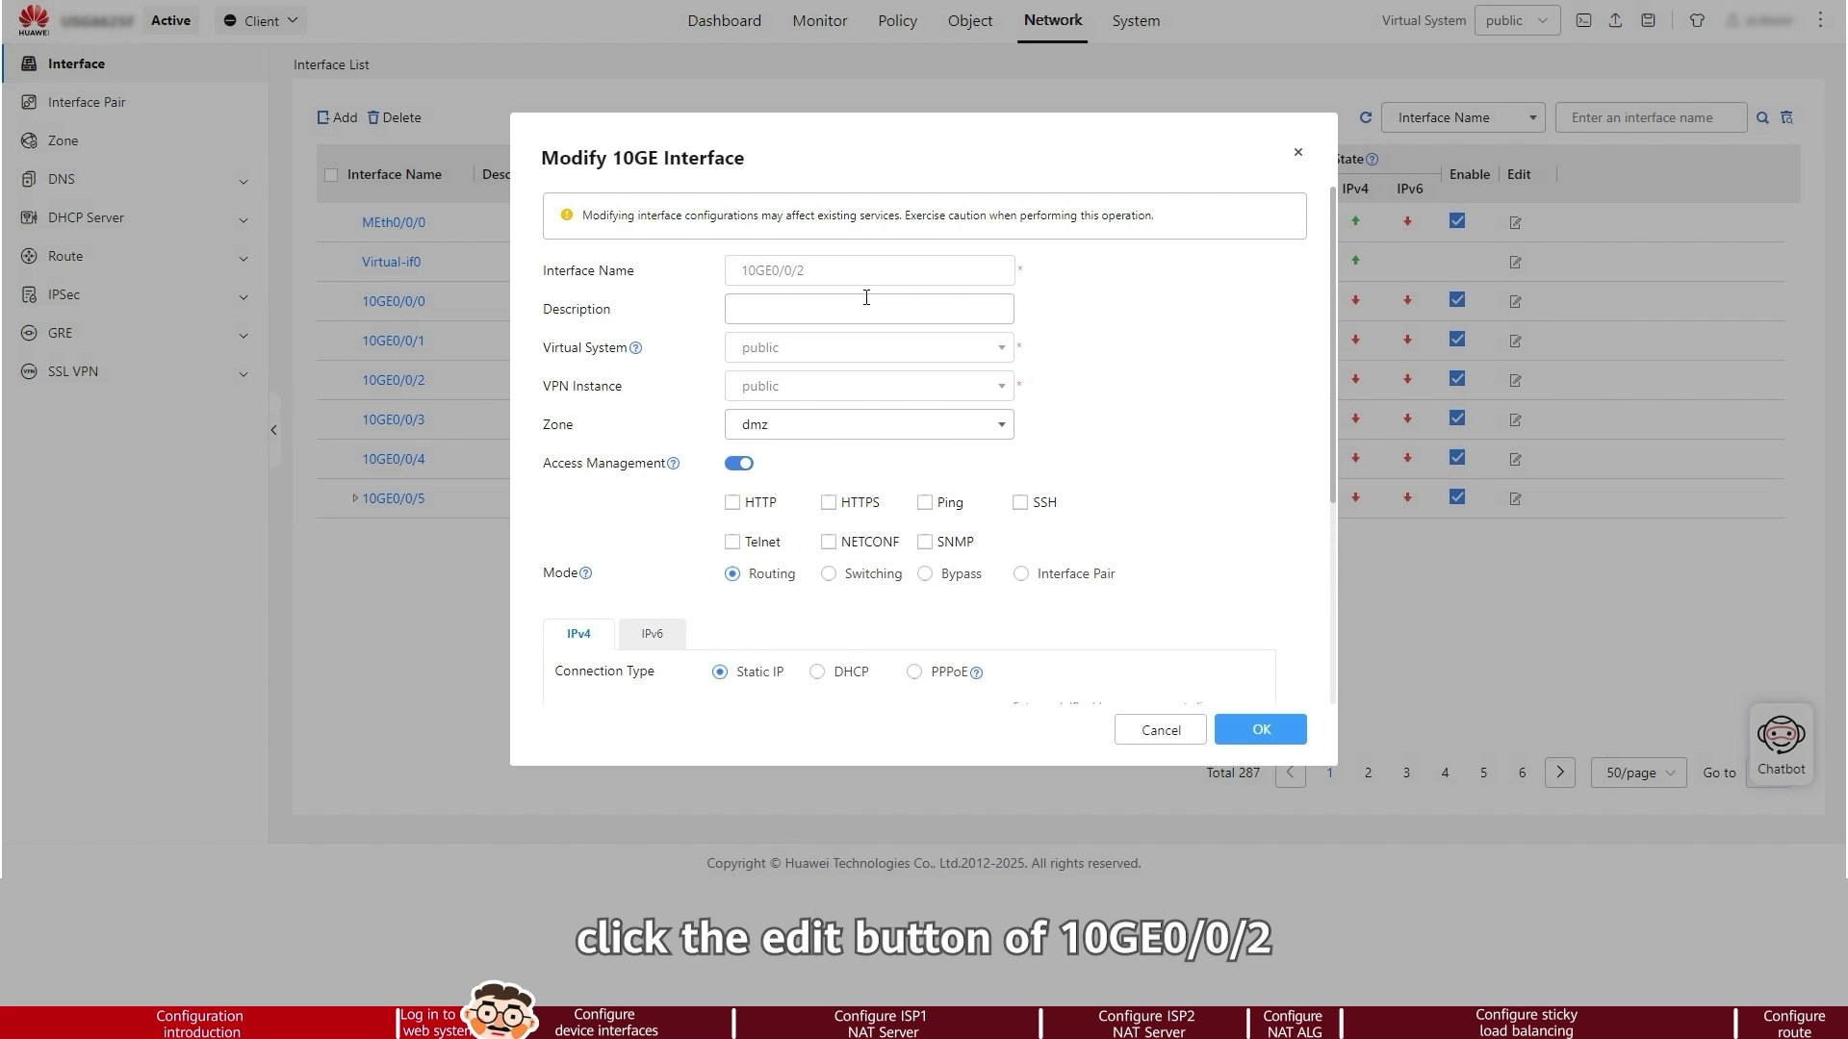
{"action": "left_click", "coordinate": [995, 430]}
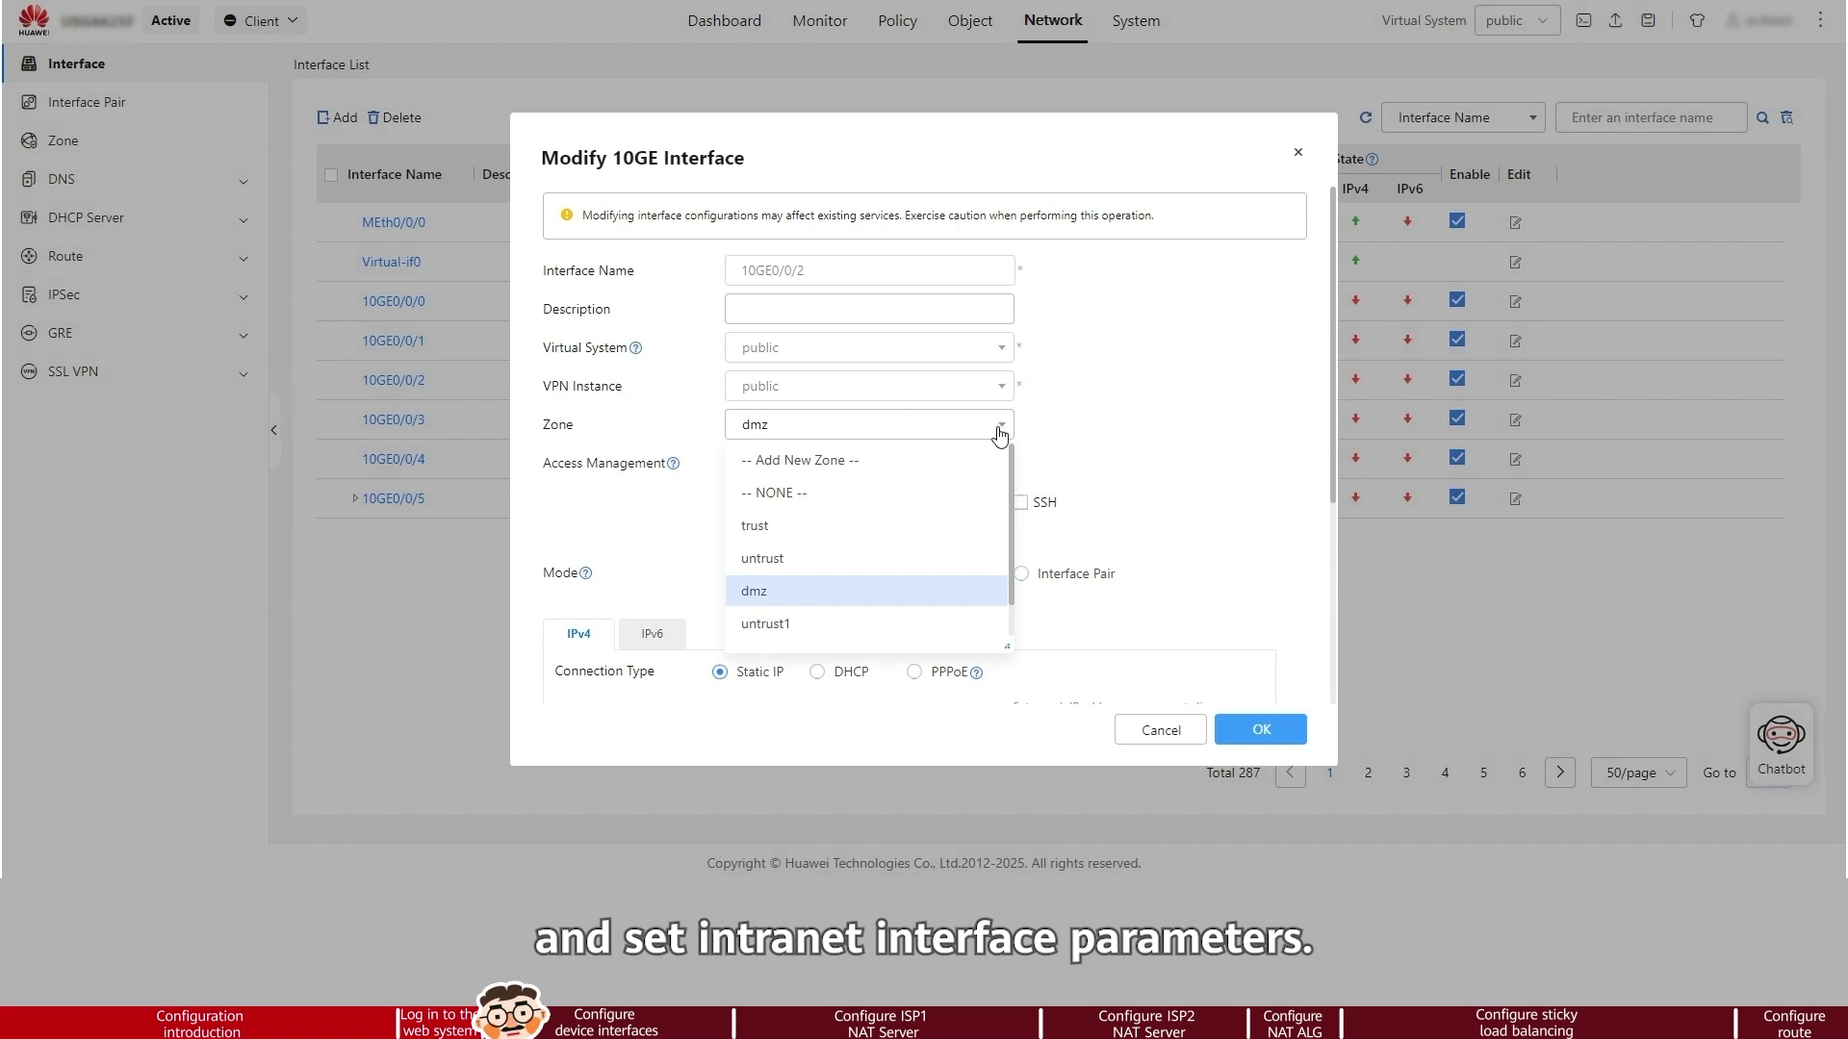
{"action": "left_click", "coordinate": [837, 592]}
{"action": "scroll", "coordinate": [1036, 528], "scroll_direction": "down", "scroll_amount": 2}
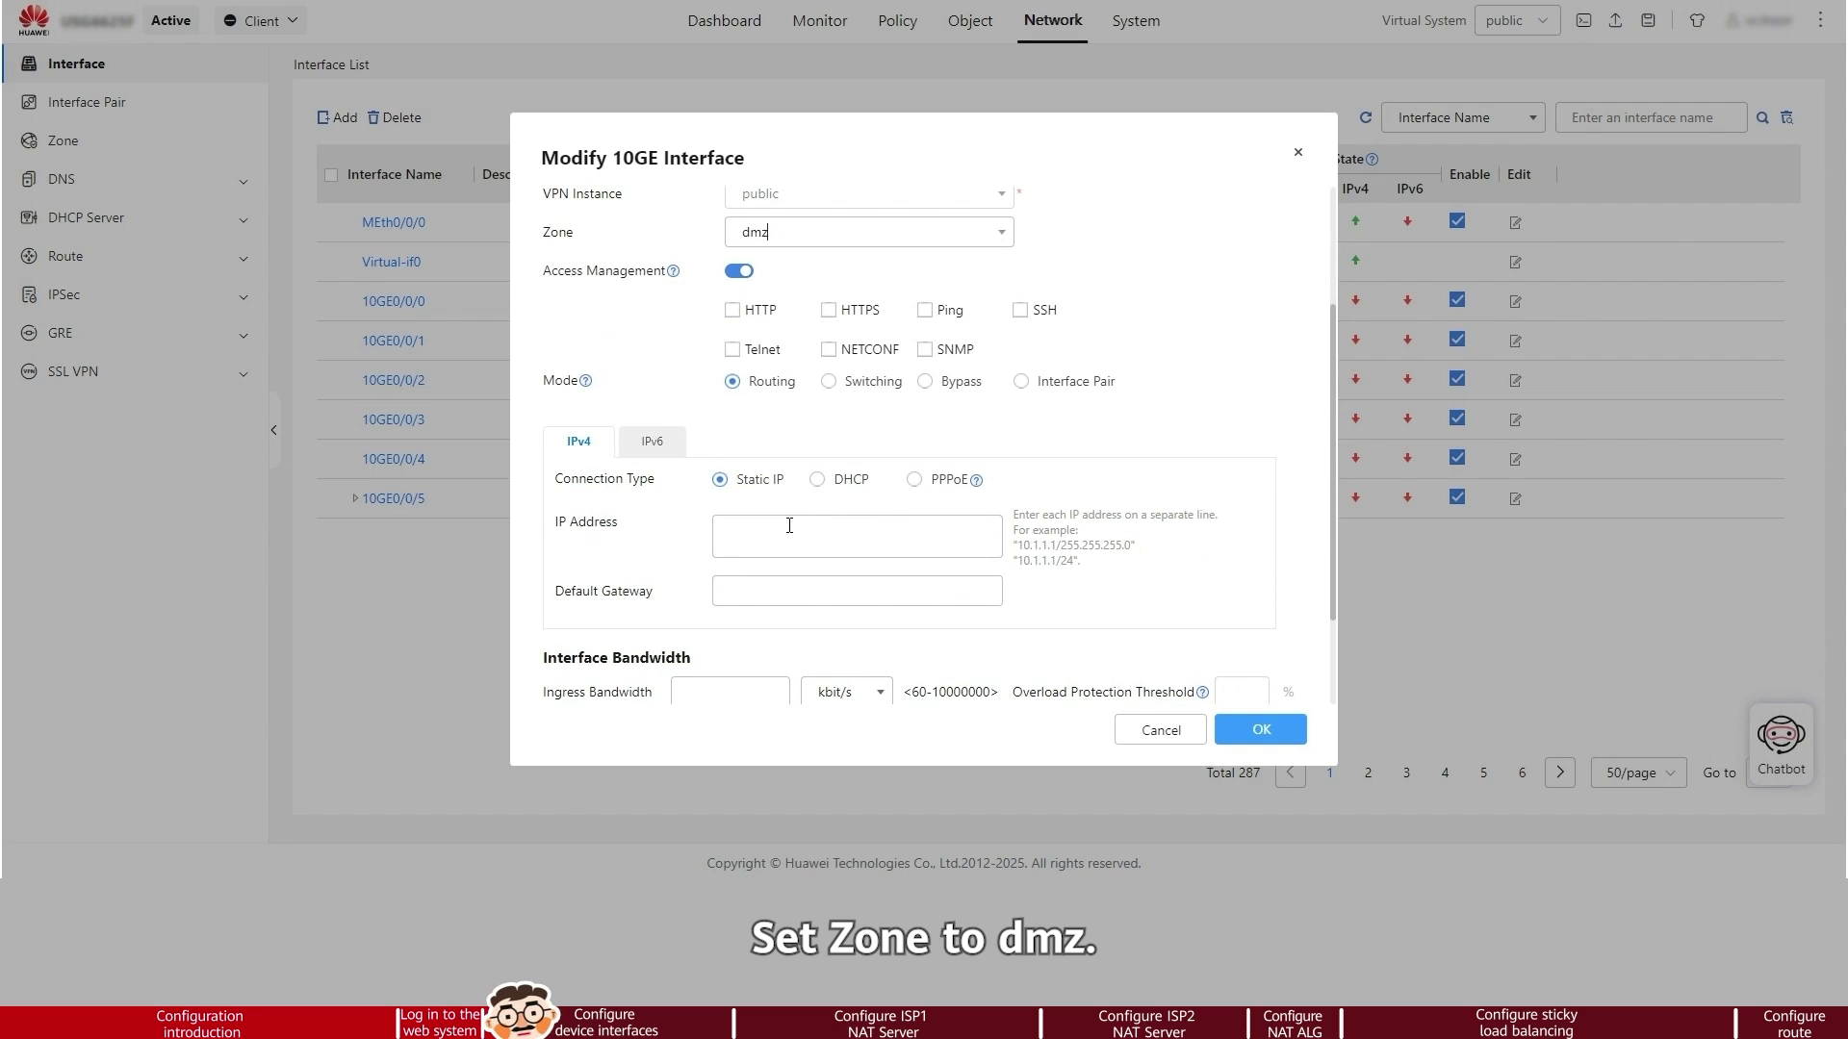
{"action": "type", "text": "10.2.0"}
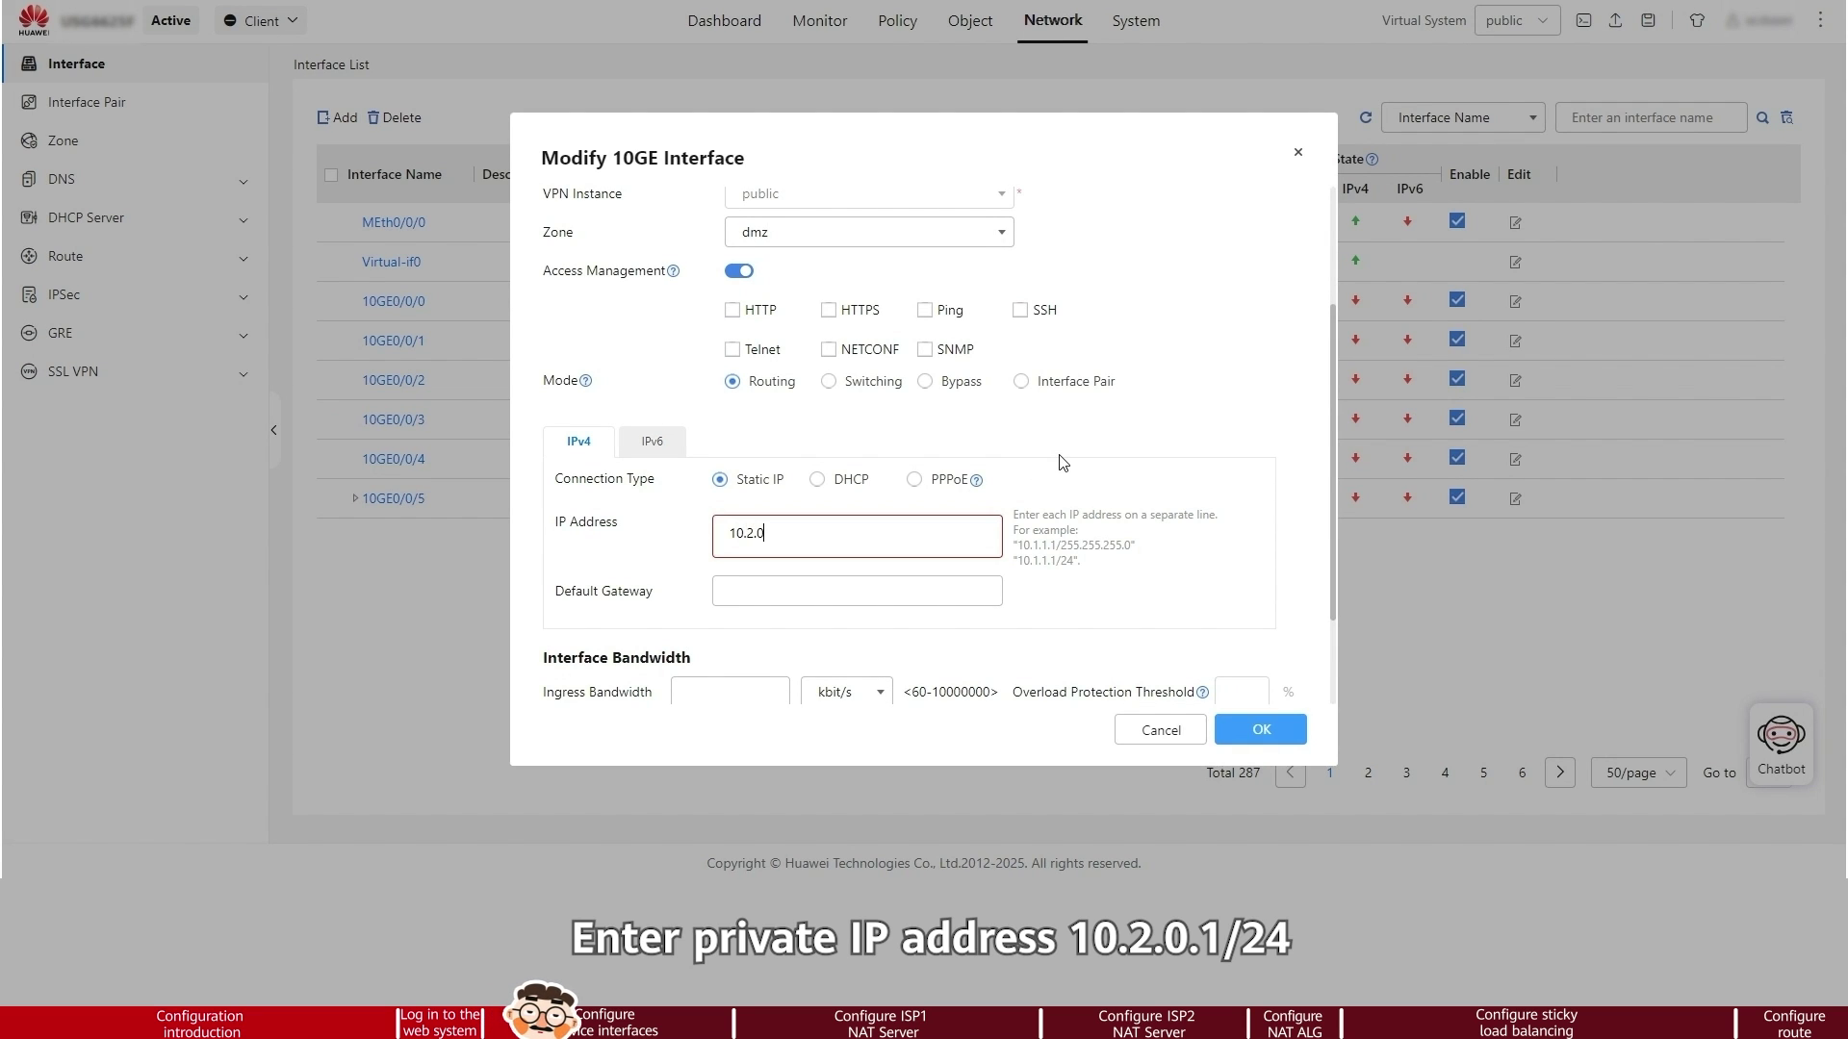
{"action": "type", "text": ".1/24"}
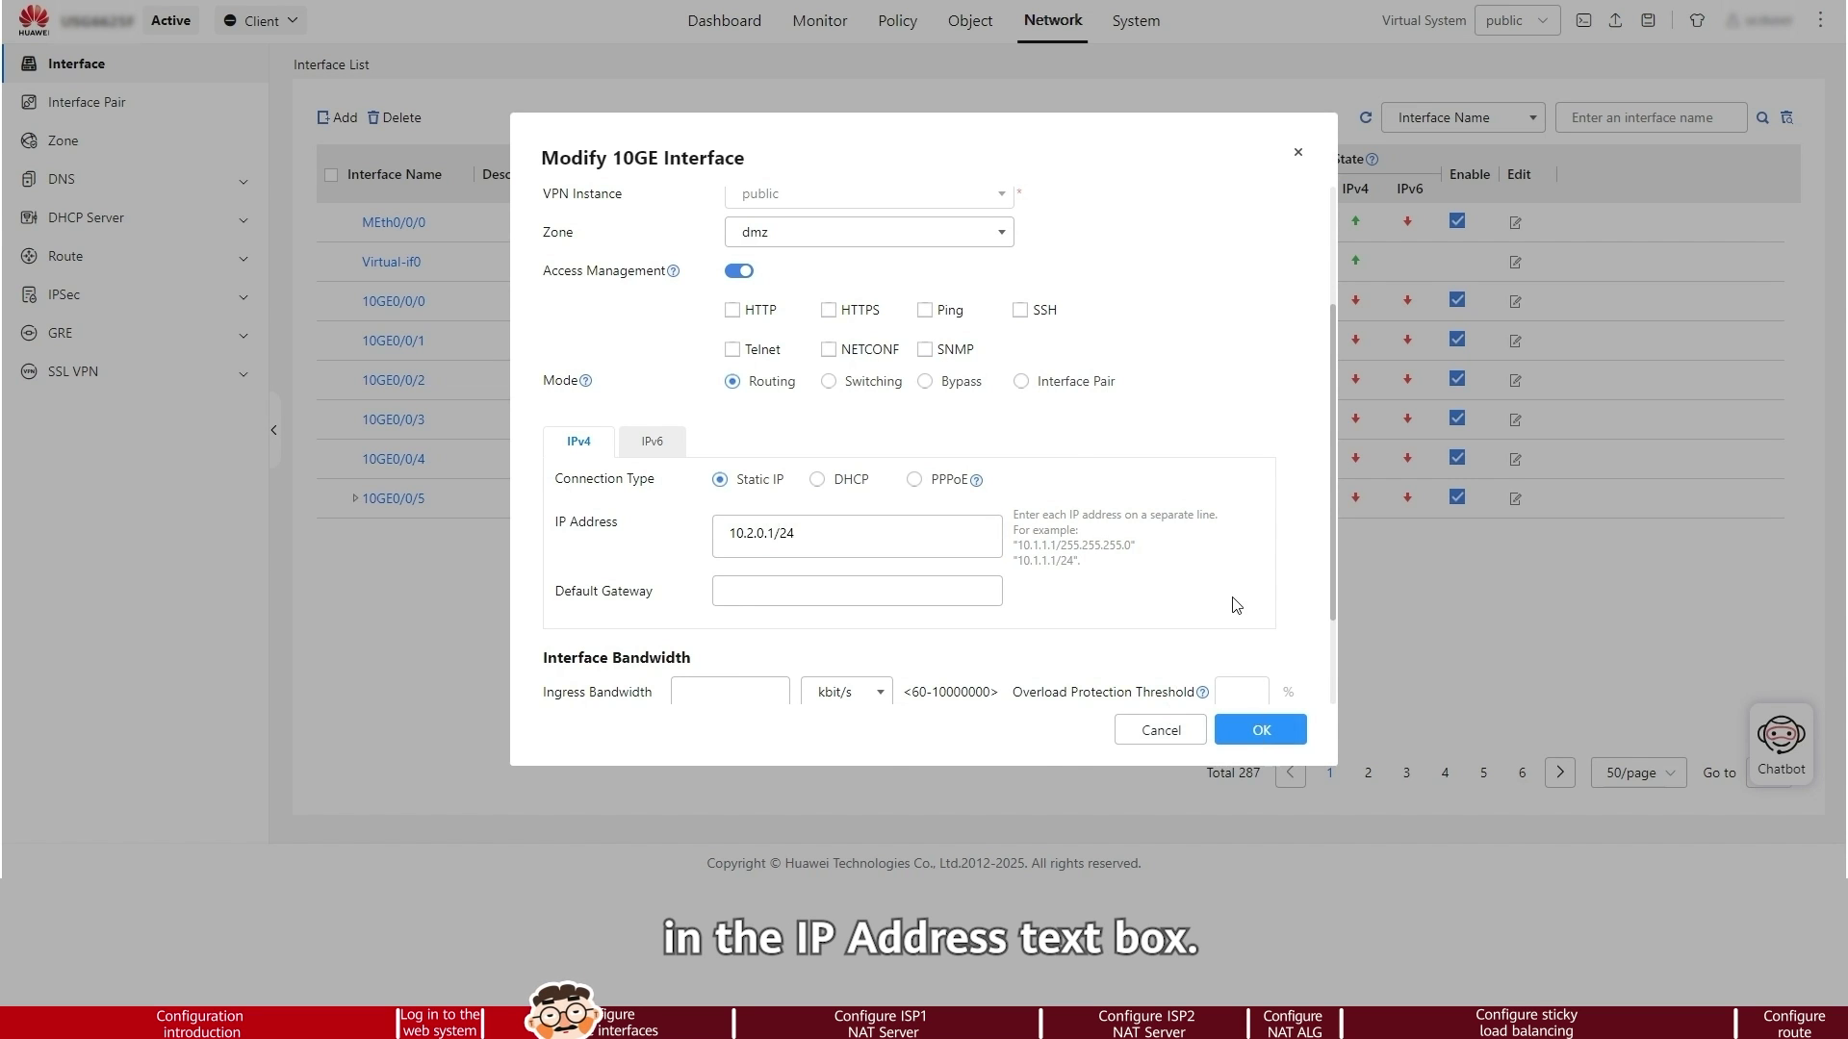
{"action": "key", "text": "Return"}
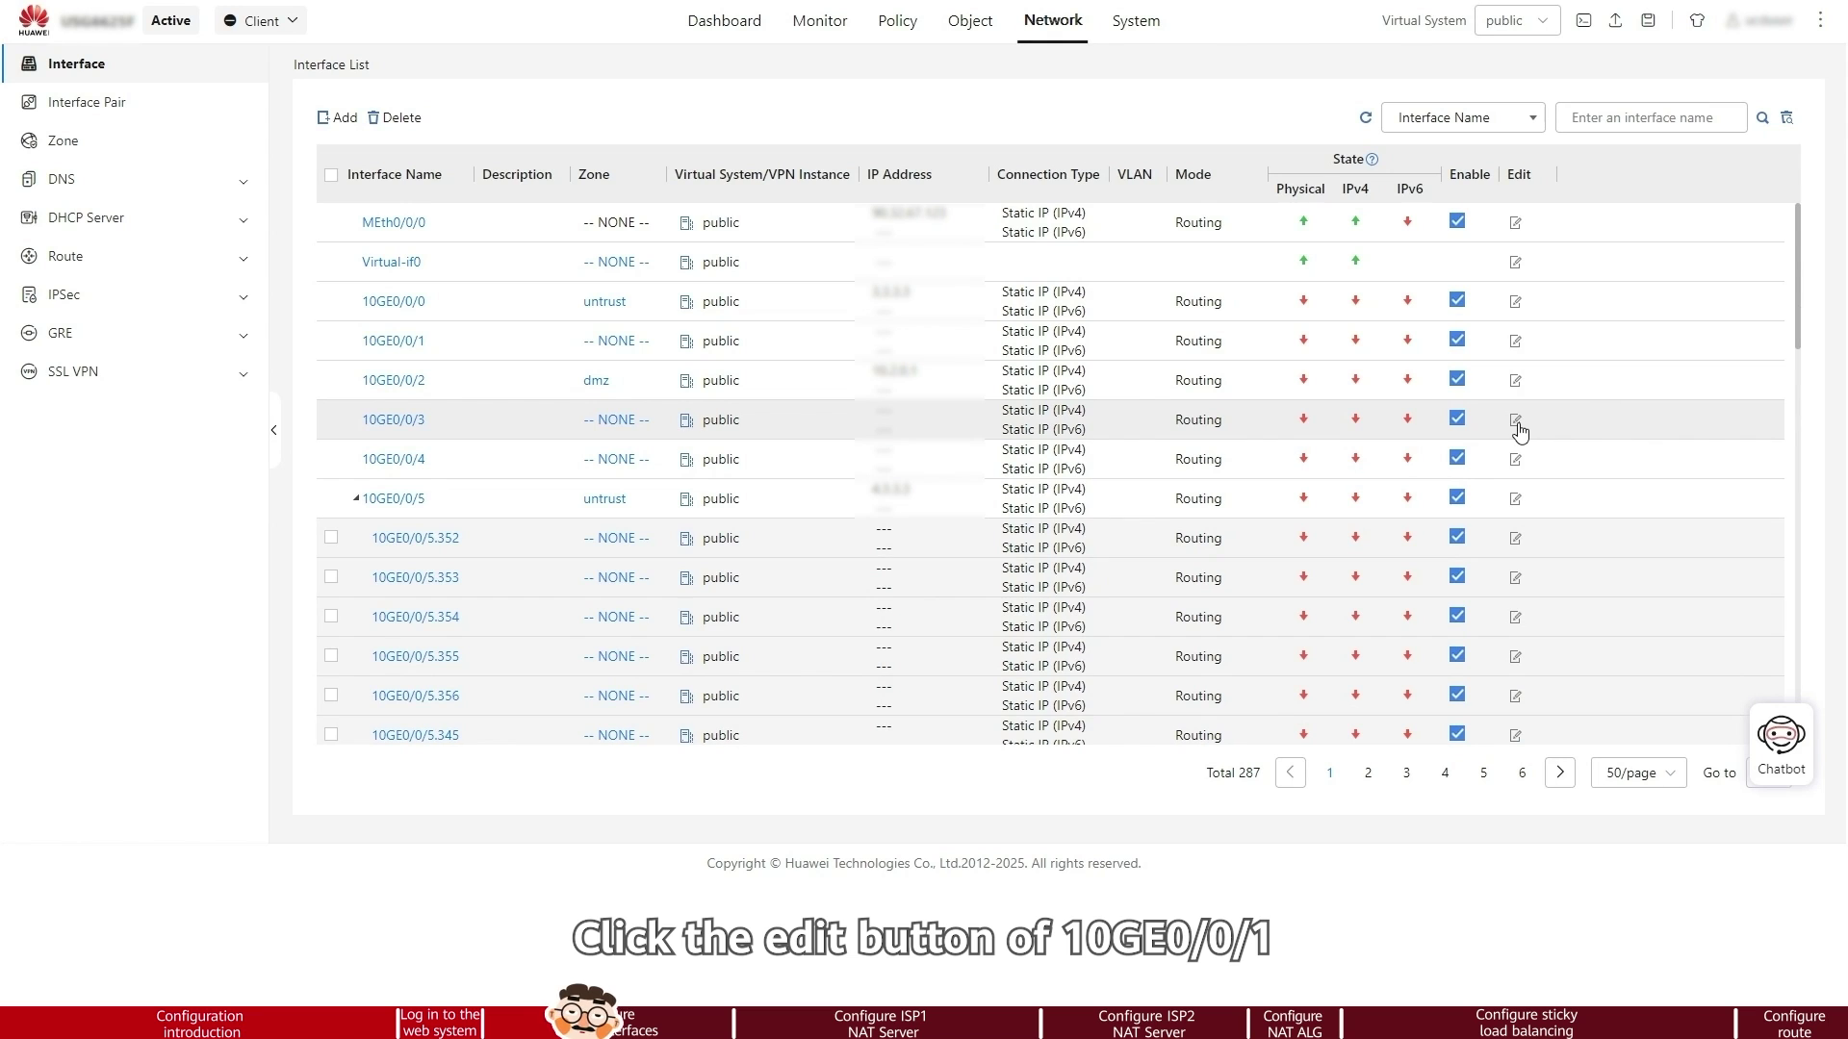
Assign interface 10GE0/0/1 to zone untrust with static IPv4 address 1.1.1.1/24, and save the changes.
{"action": "left_click", "coordinate": [1515, 340]}
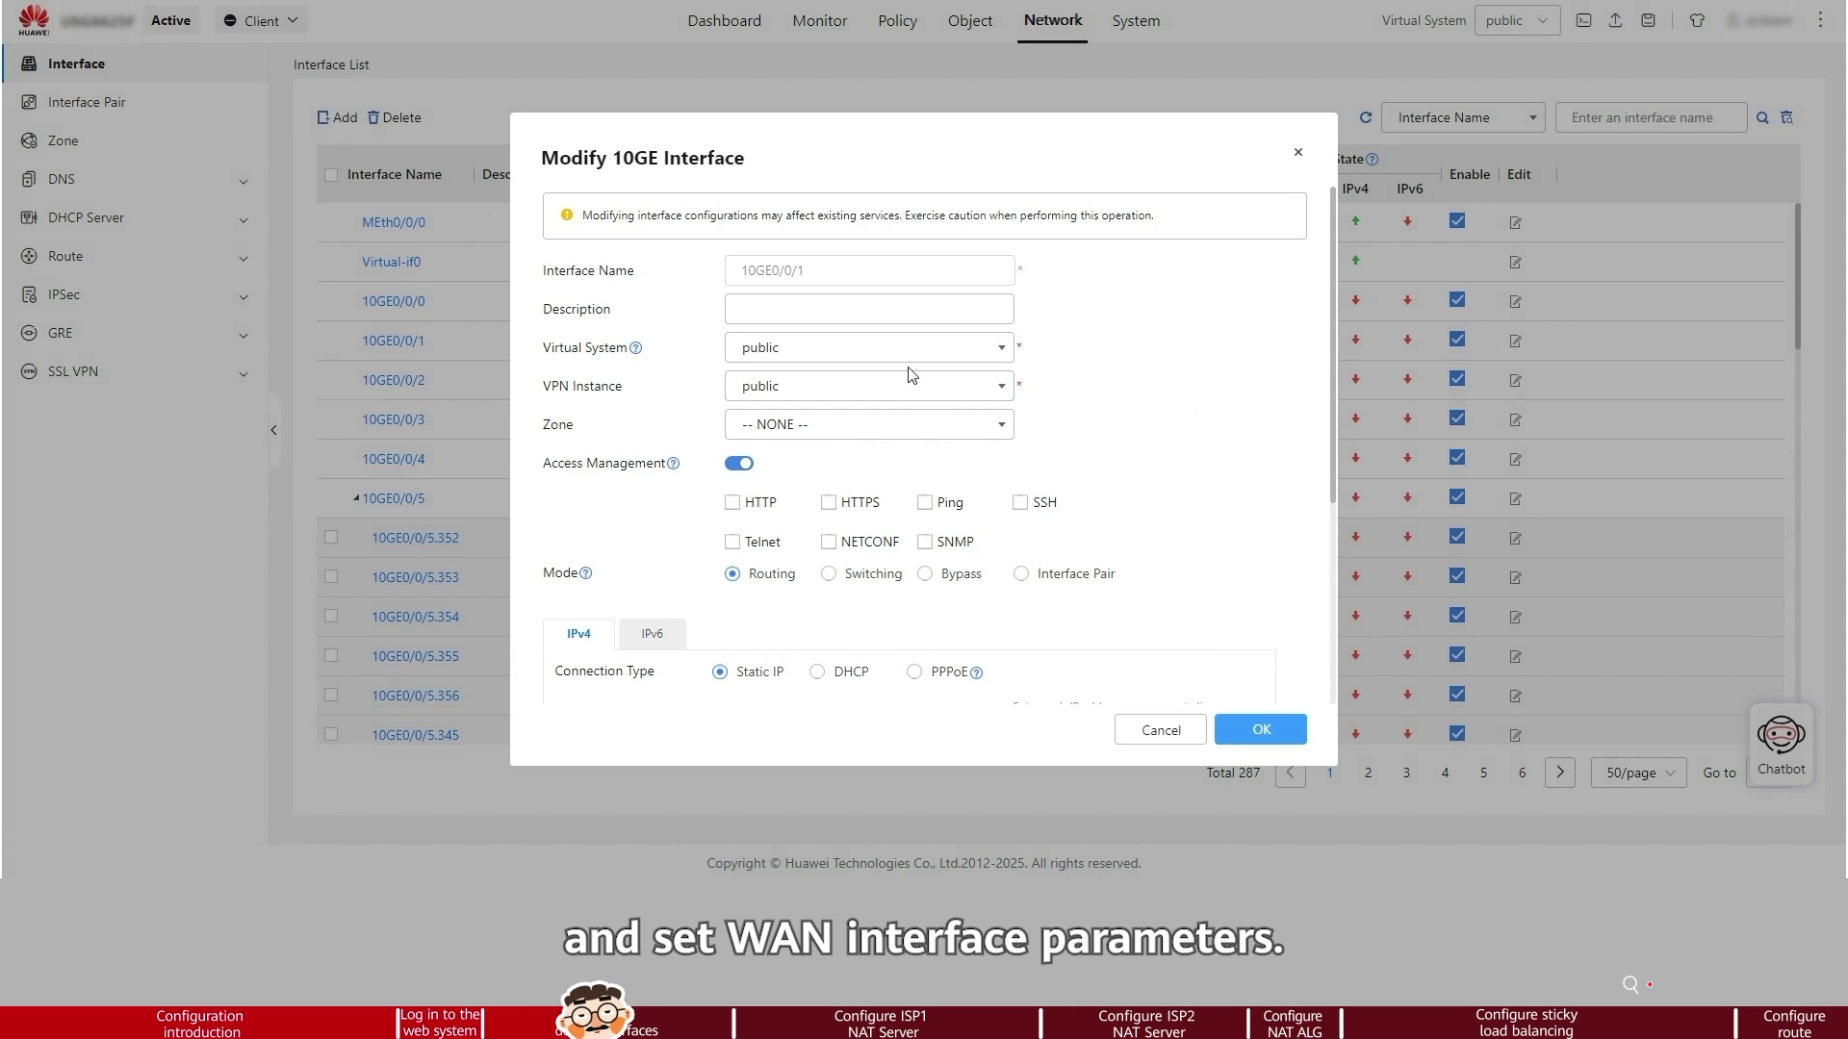
{"action": "left_click", "coordinate": [1001, 424]}
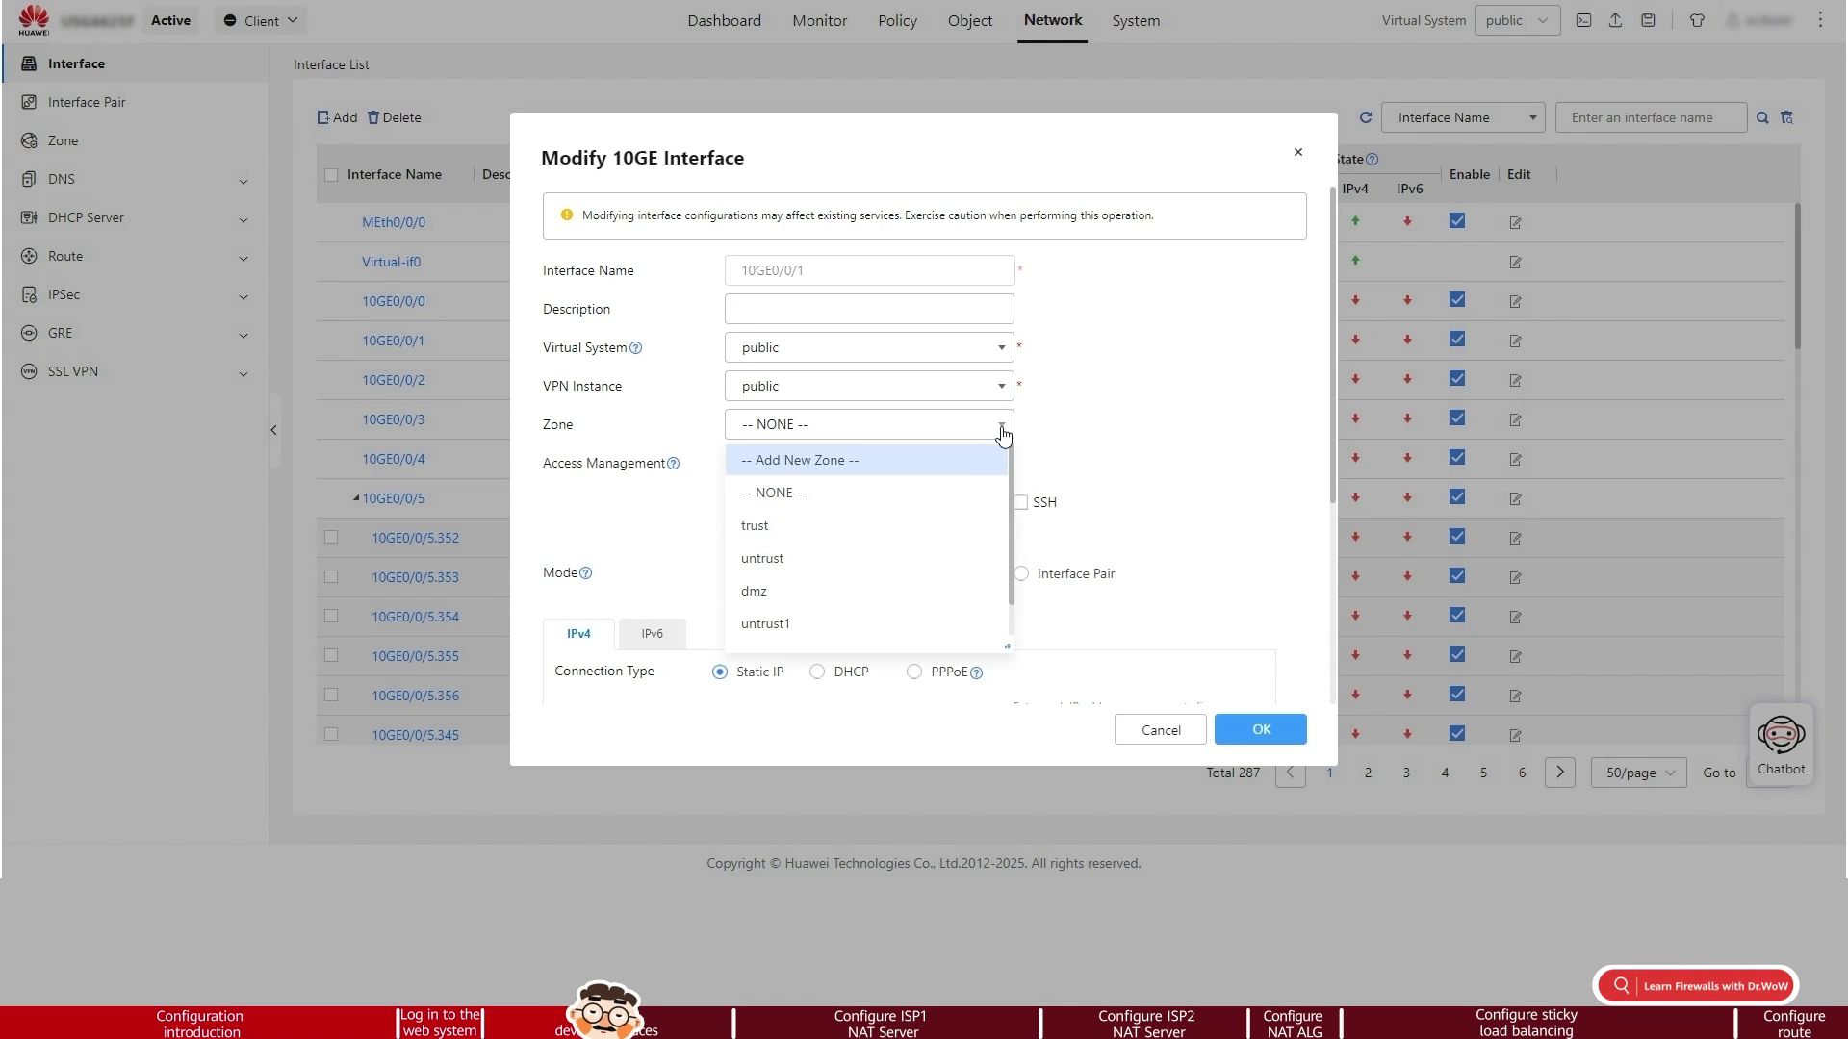
{"action": "left_click", "coordinate": [867, 550]}
{"action": "scroll", "coordinate": [768, 606], "scroll_direction": "down", "scroll_amount": 3}
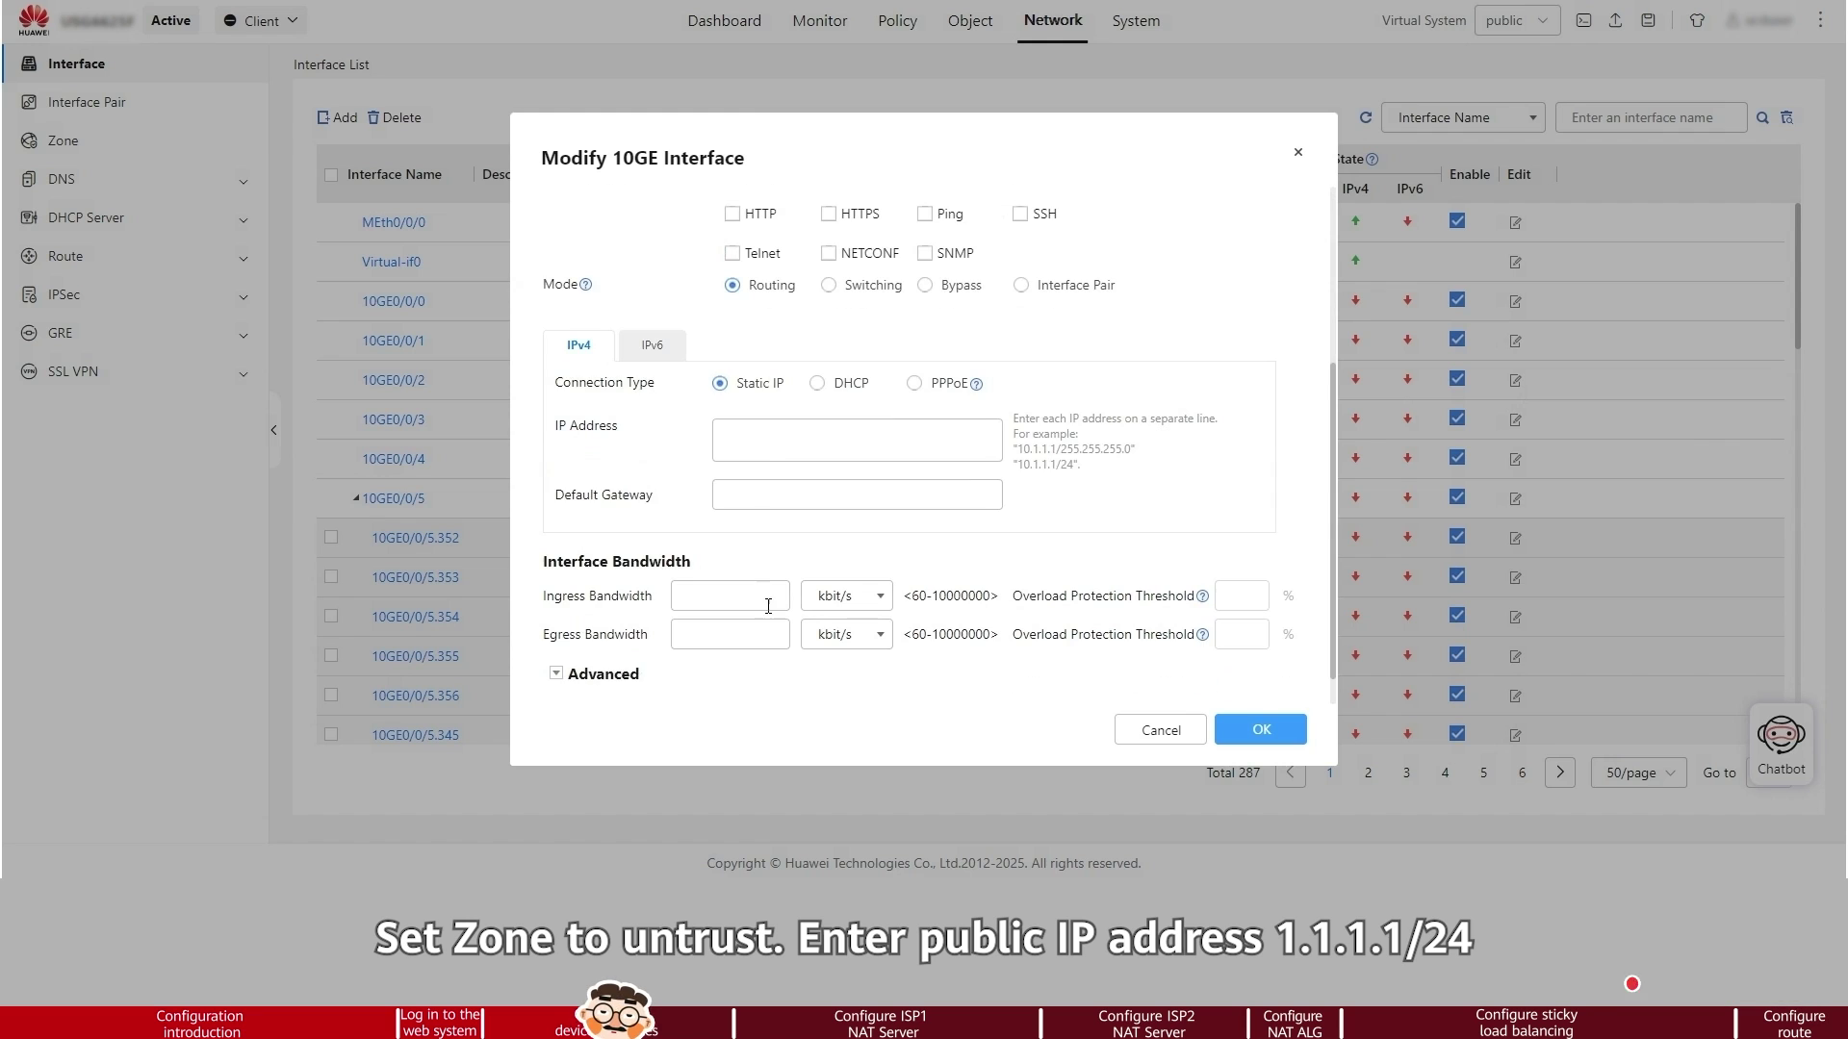
{"action": "type", "text": "1.01"}
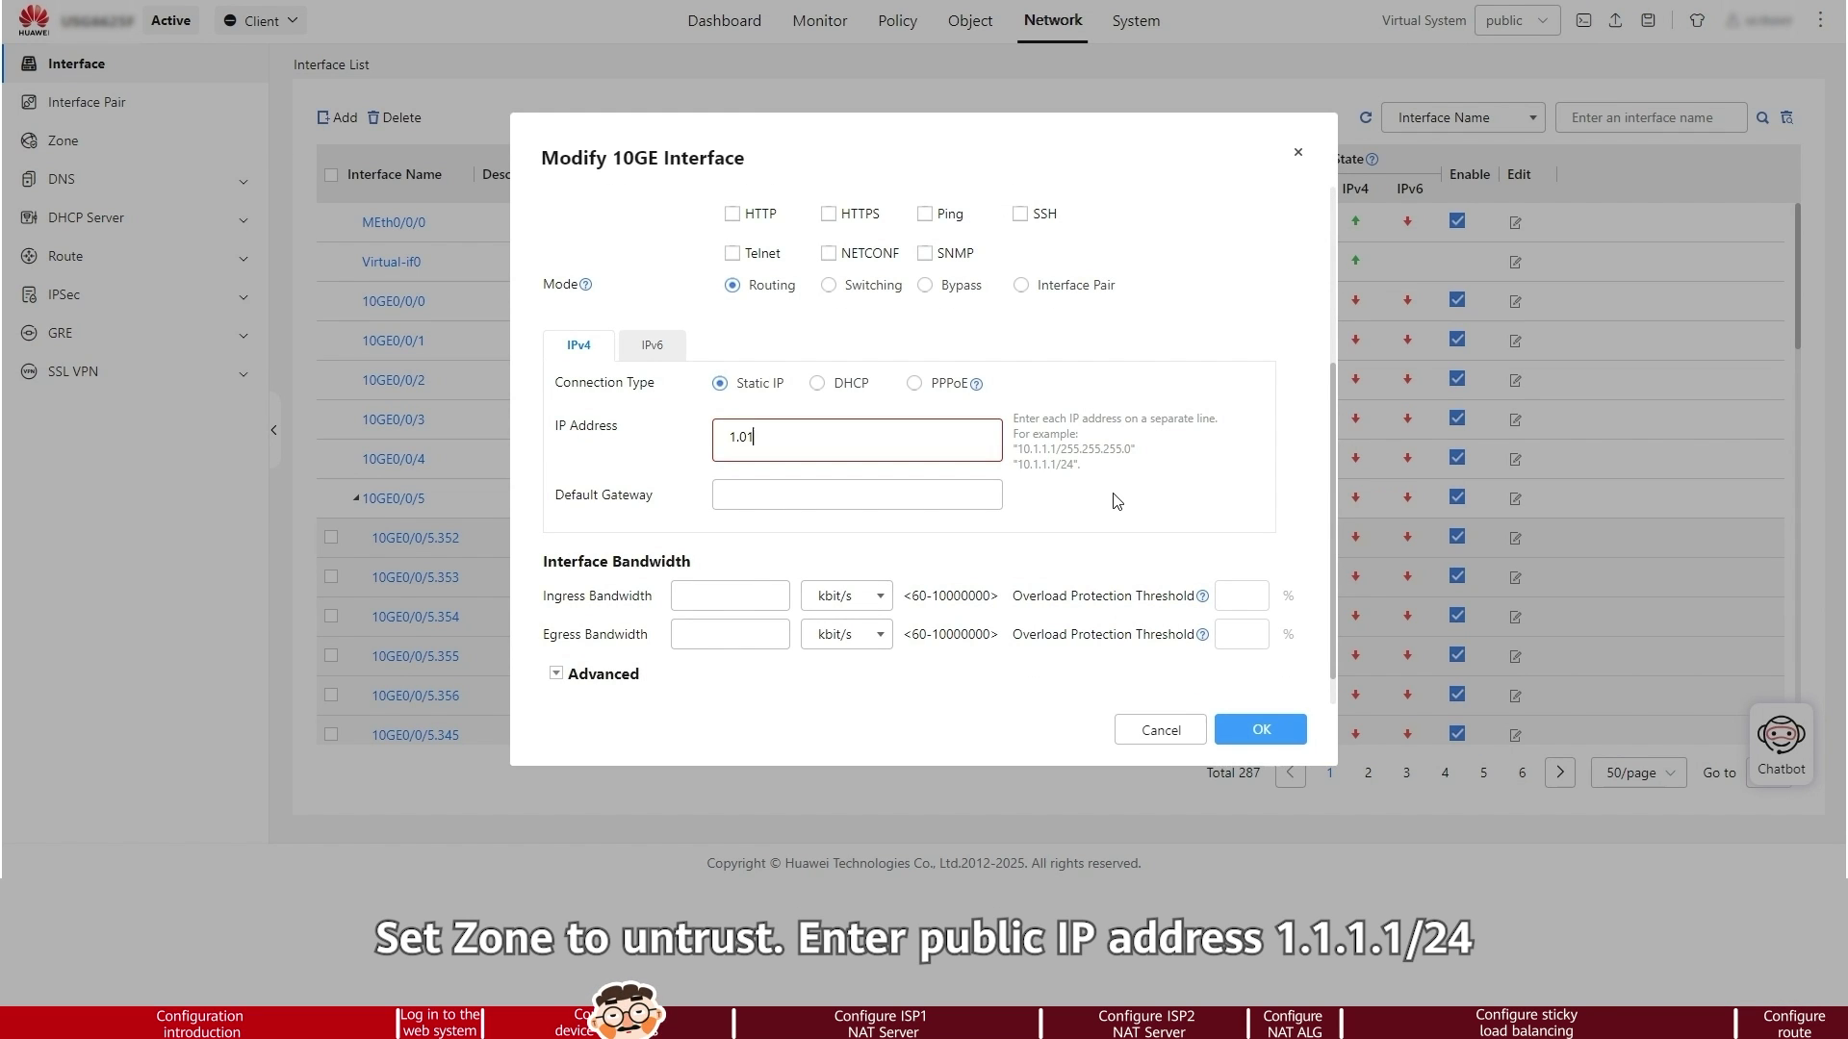
{"action": "key", "text": "BackSpace"}
{"action": "type", "text": "1.1.1"}
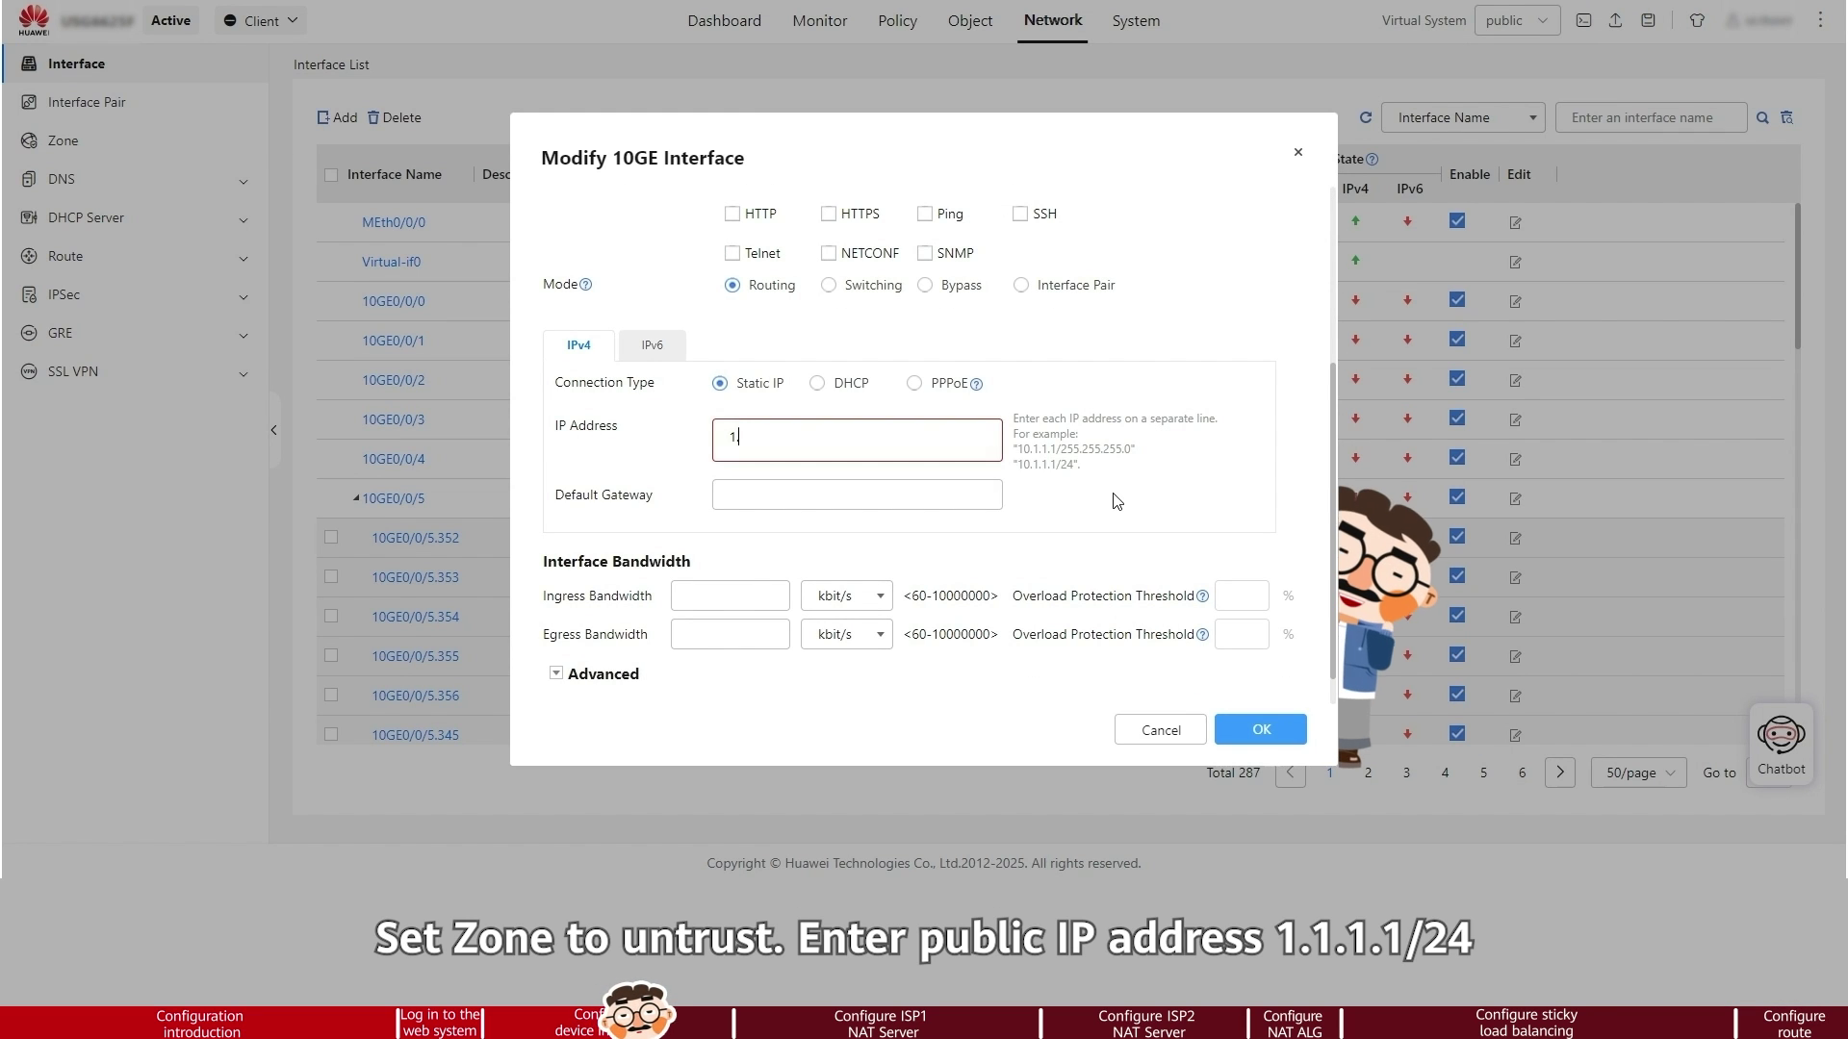
{"action": "type", "text": "/24"}
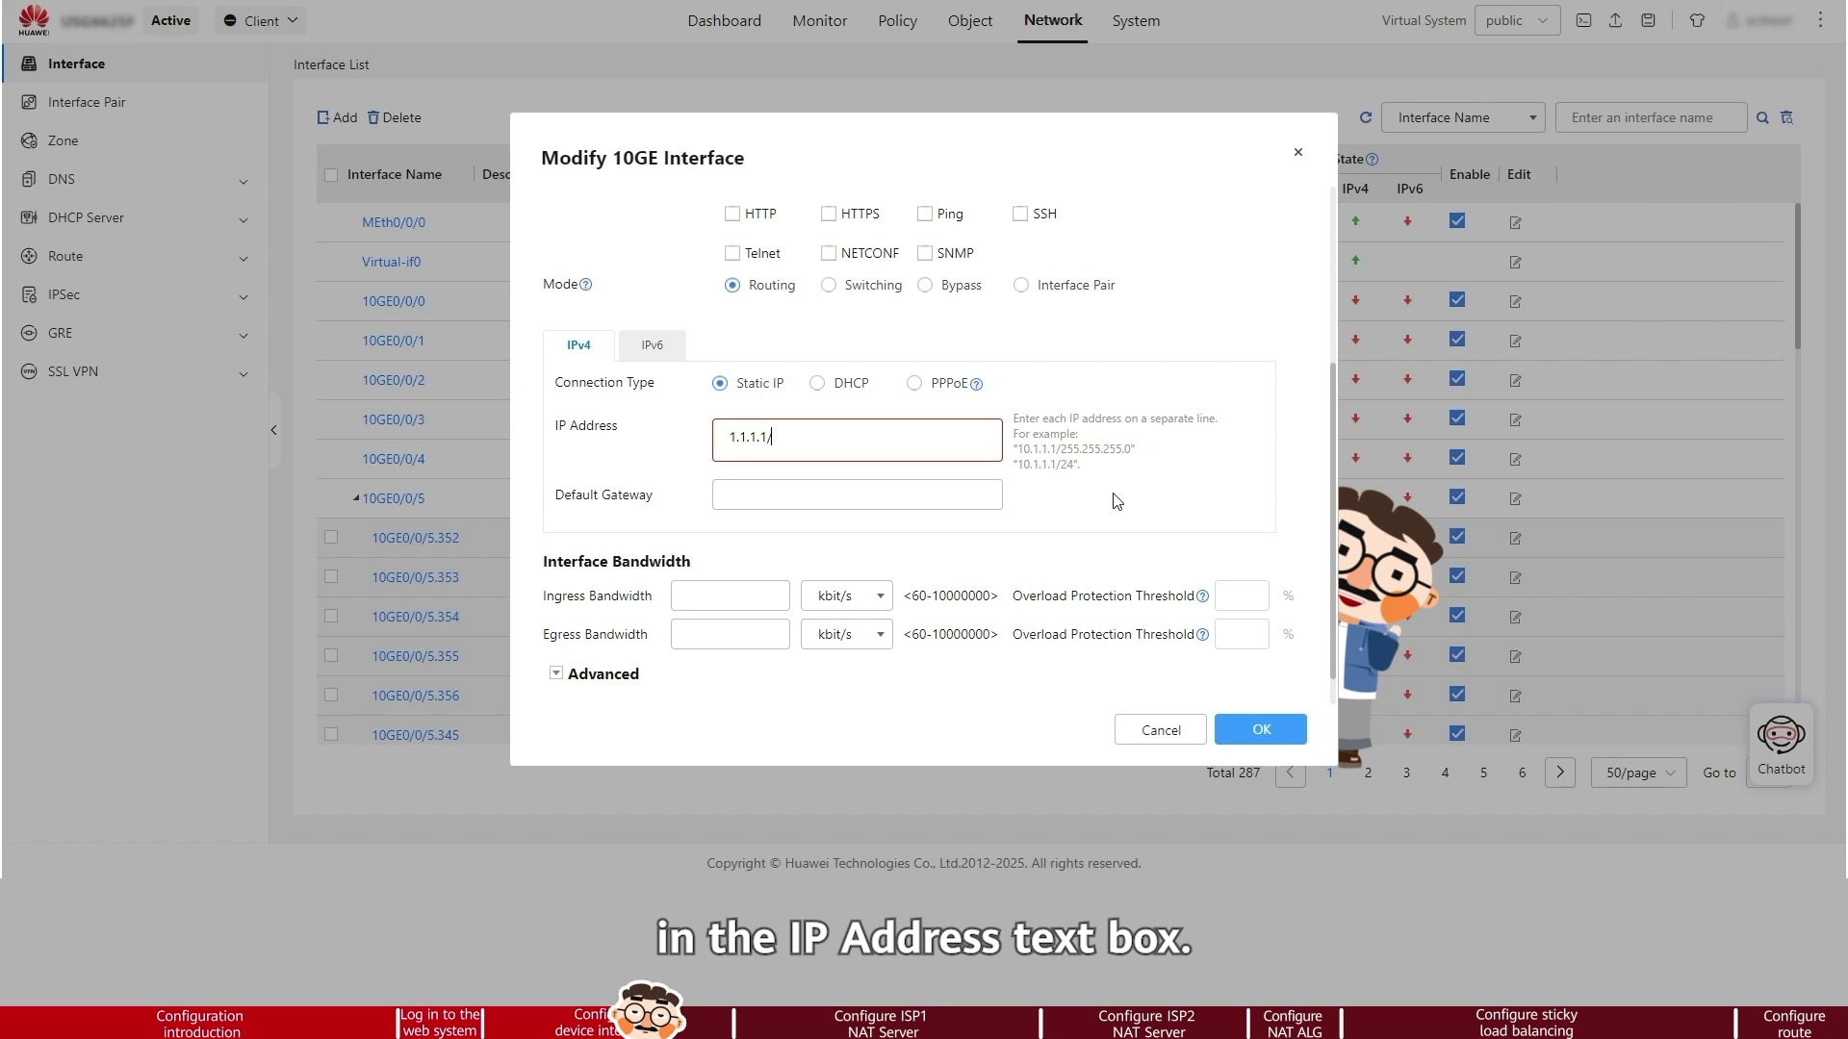
{"action": "left_click", "coordinate": [1261, 730]}
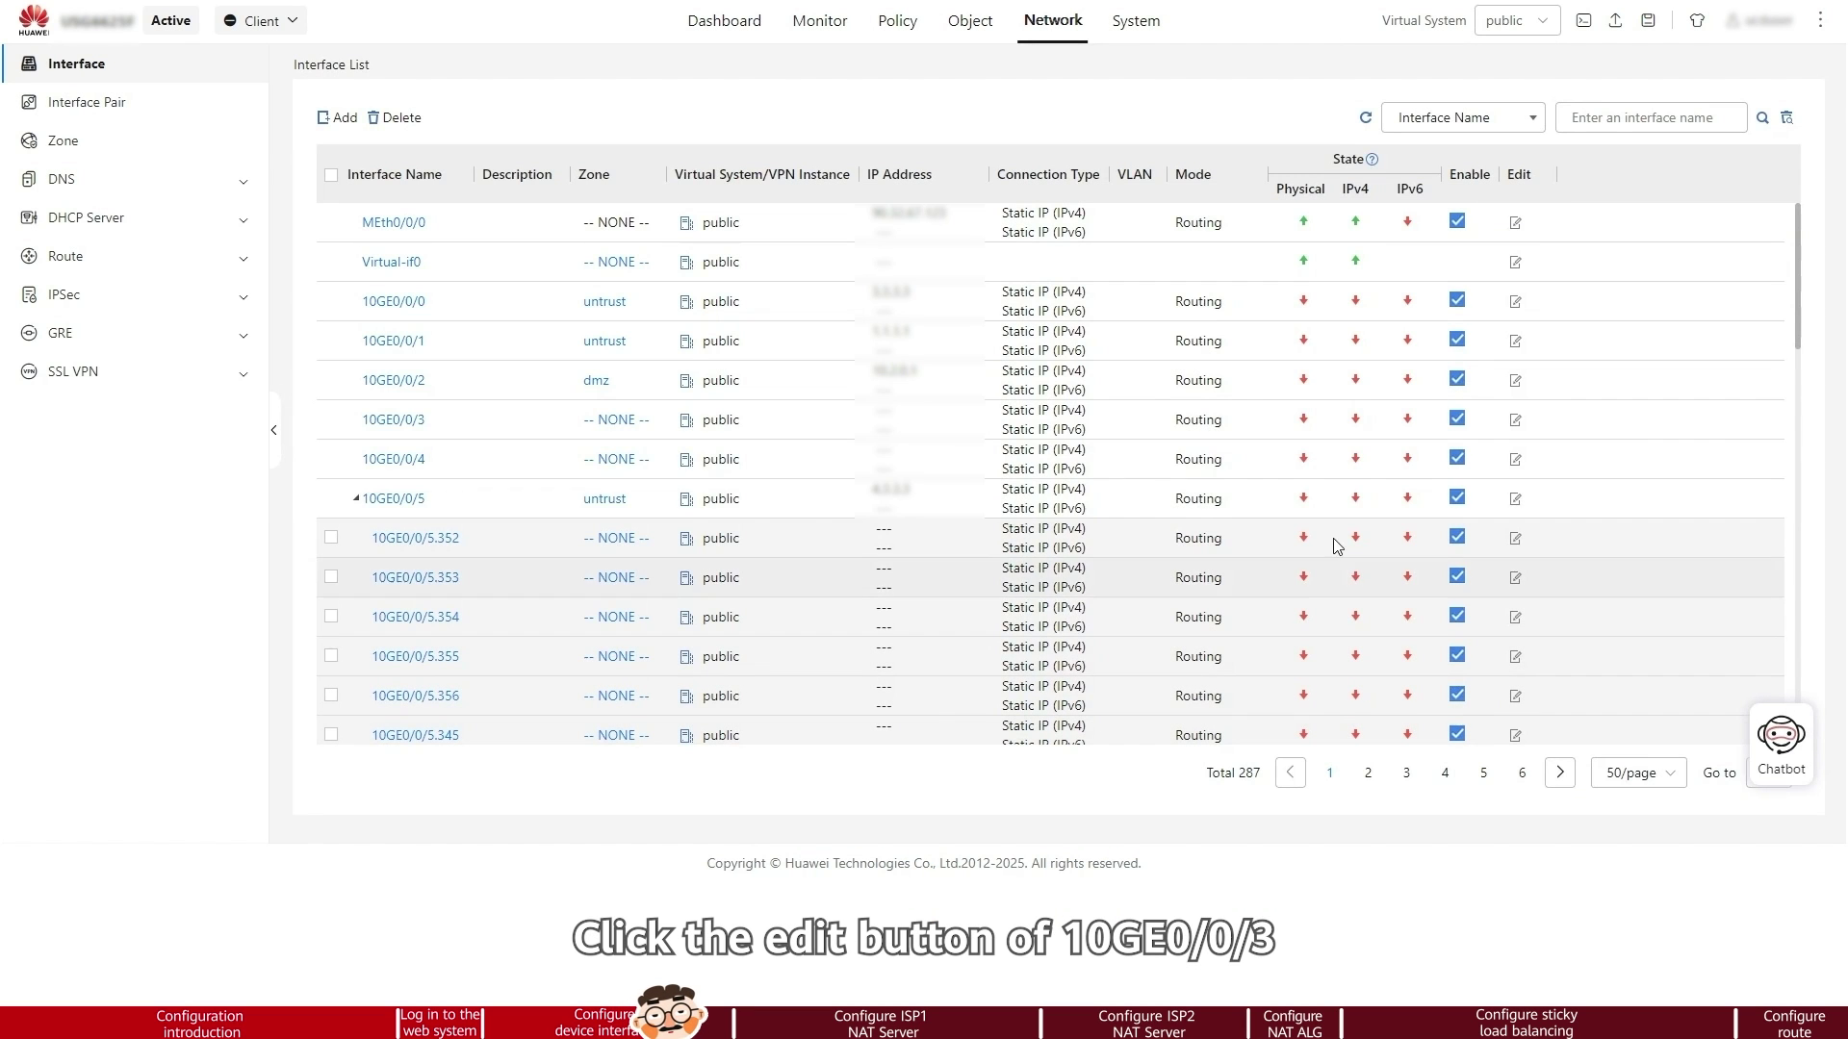
Assign interface 10GE0/0/3 to zone untrust with static IPv4 address 2.2.2.2/24, and save the changes.
{"action": "left_click", "coordinate": [1515, 420]}
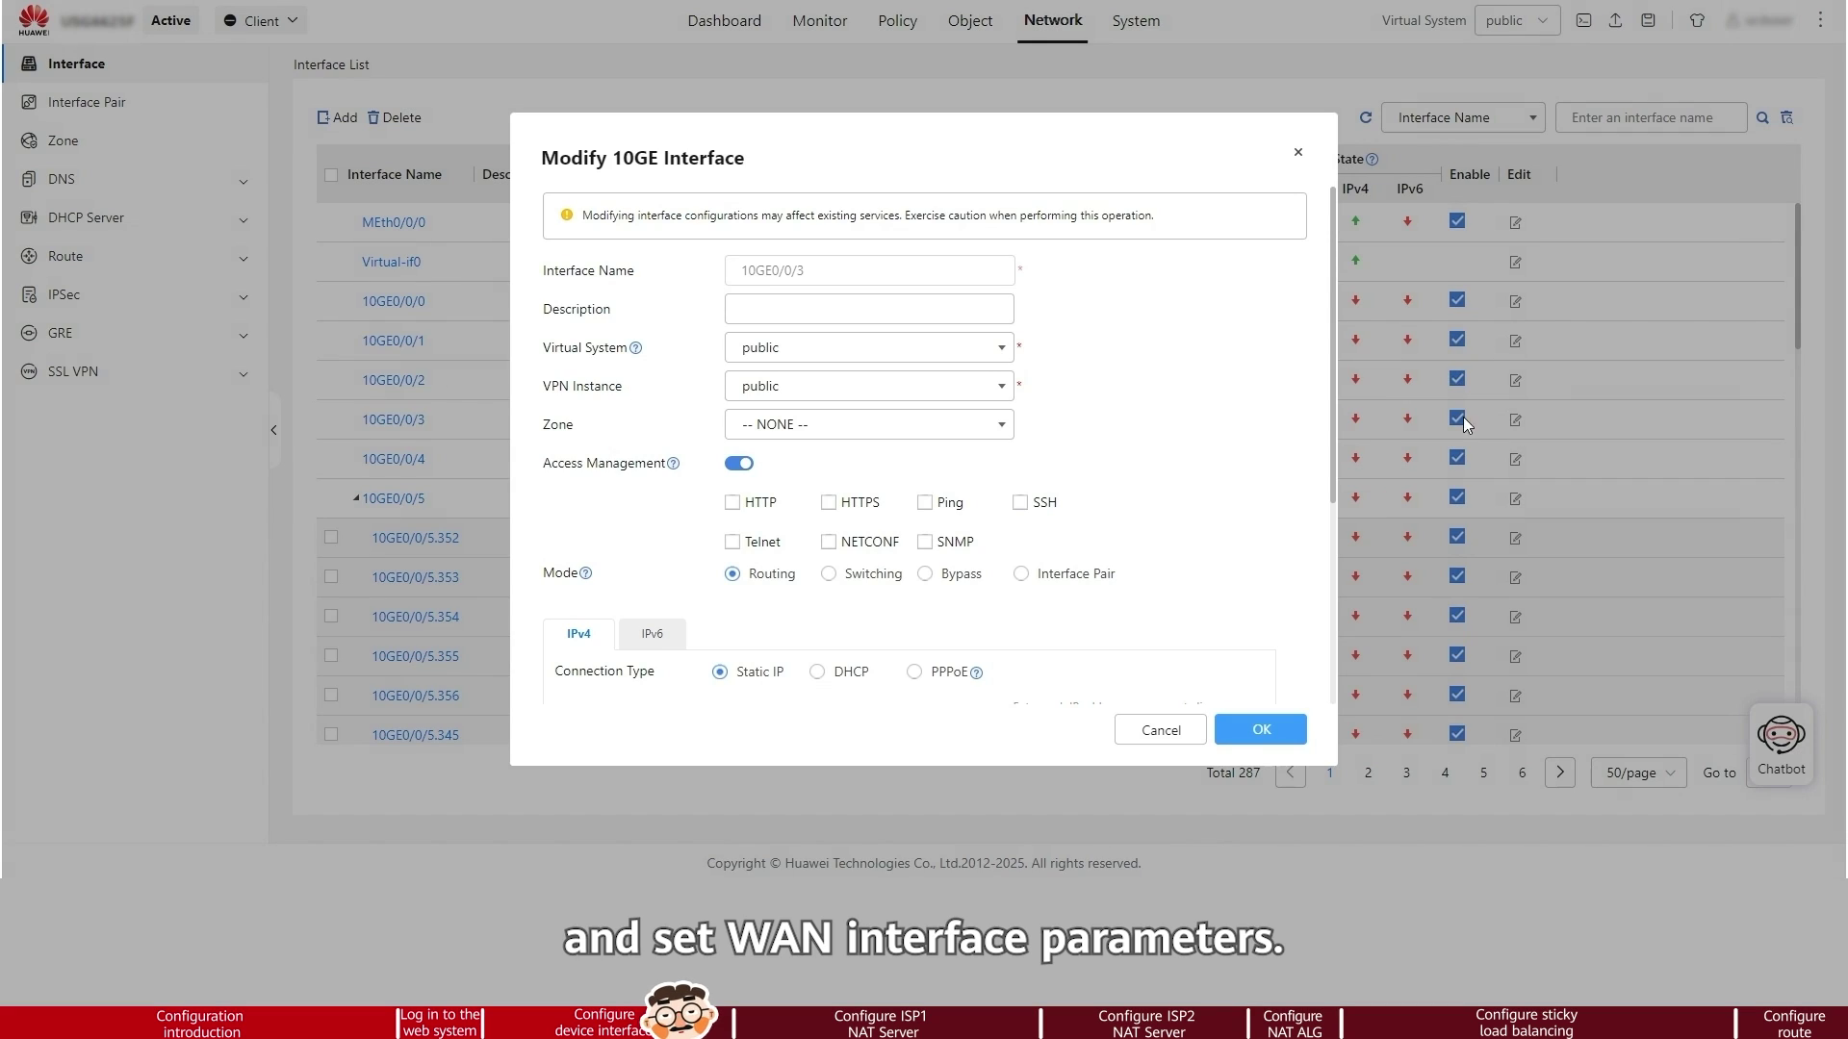
{"action": "left_click", "coordinate": [1011, 433]}
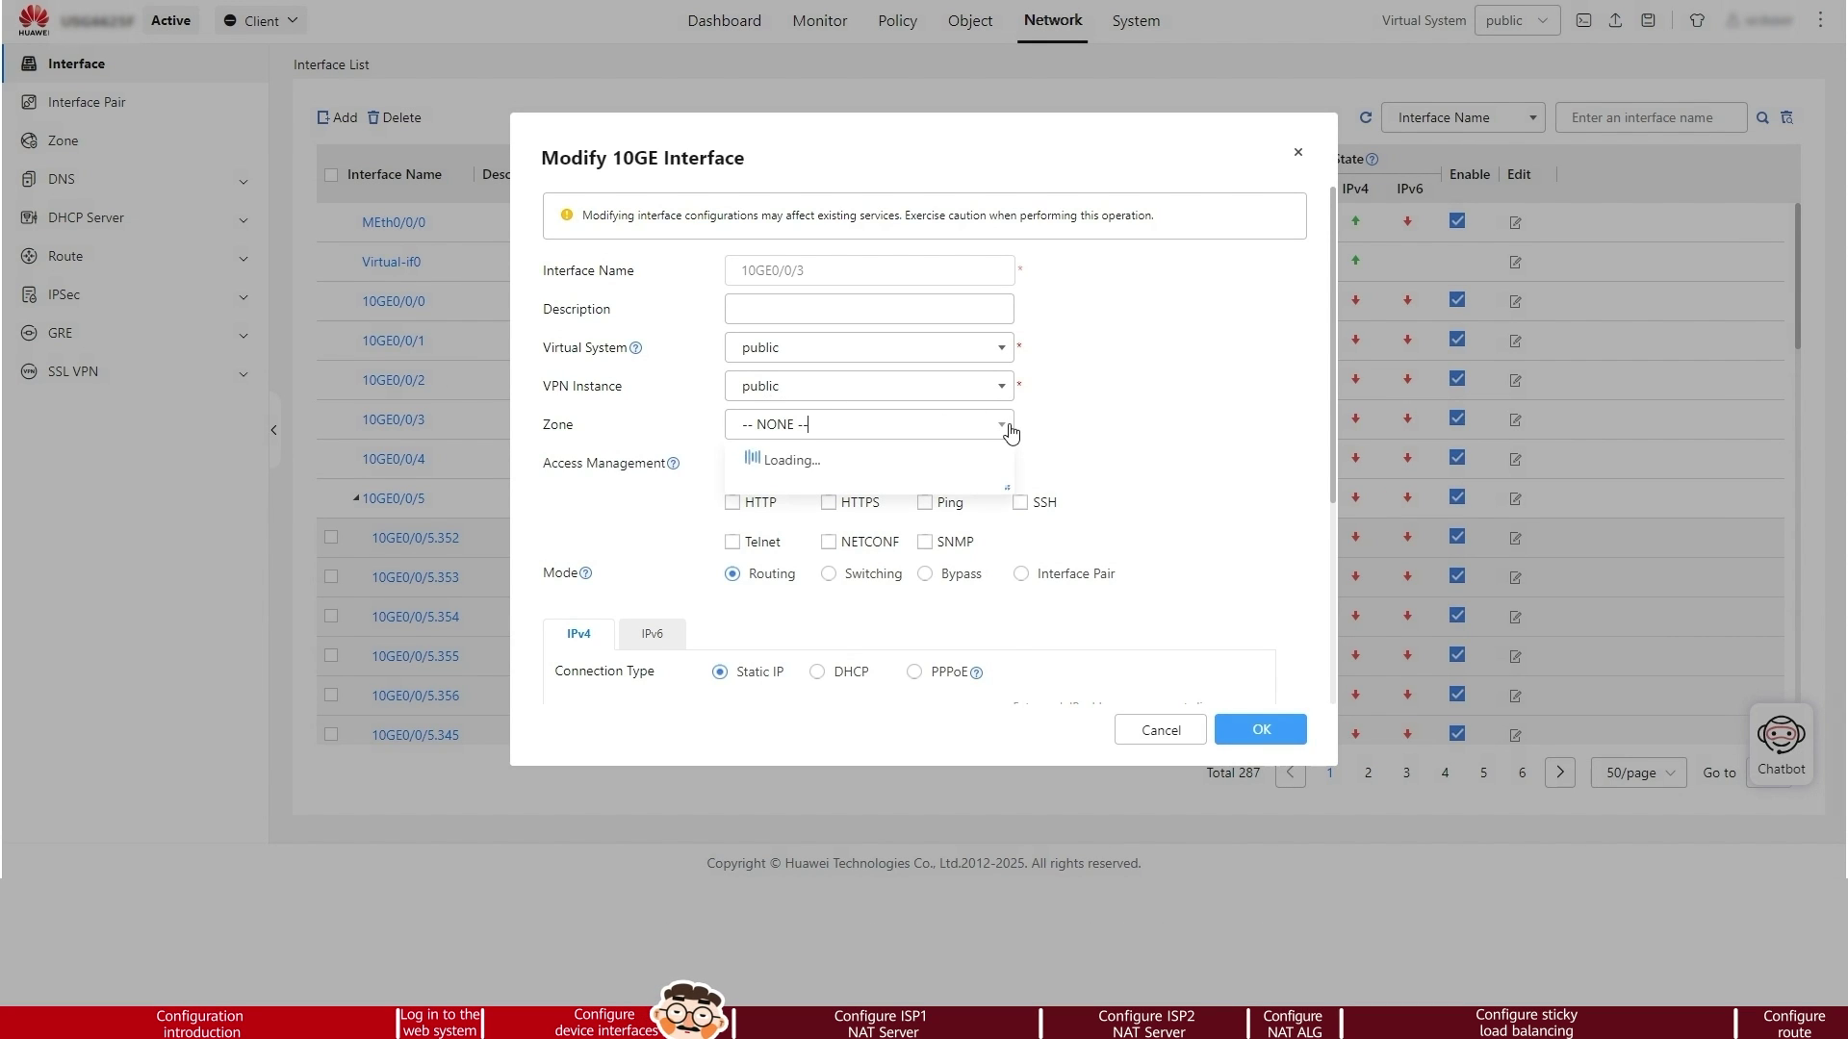
{"action": "left_click", "coordinate": [892, 557]}
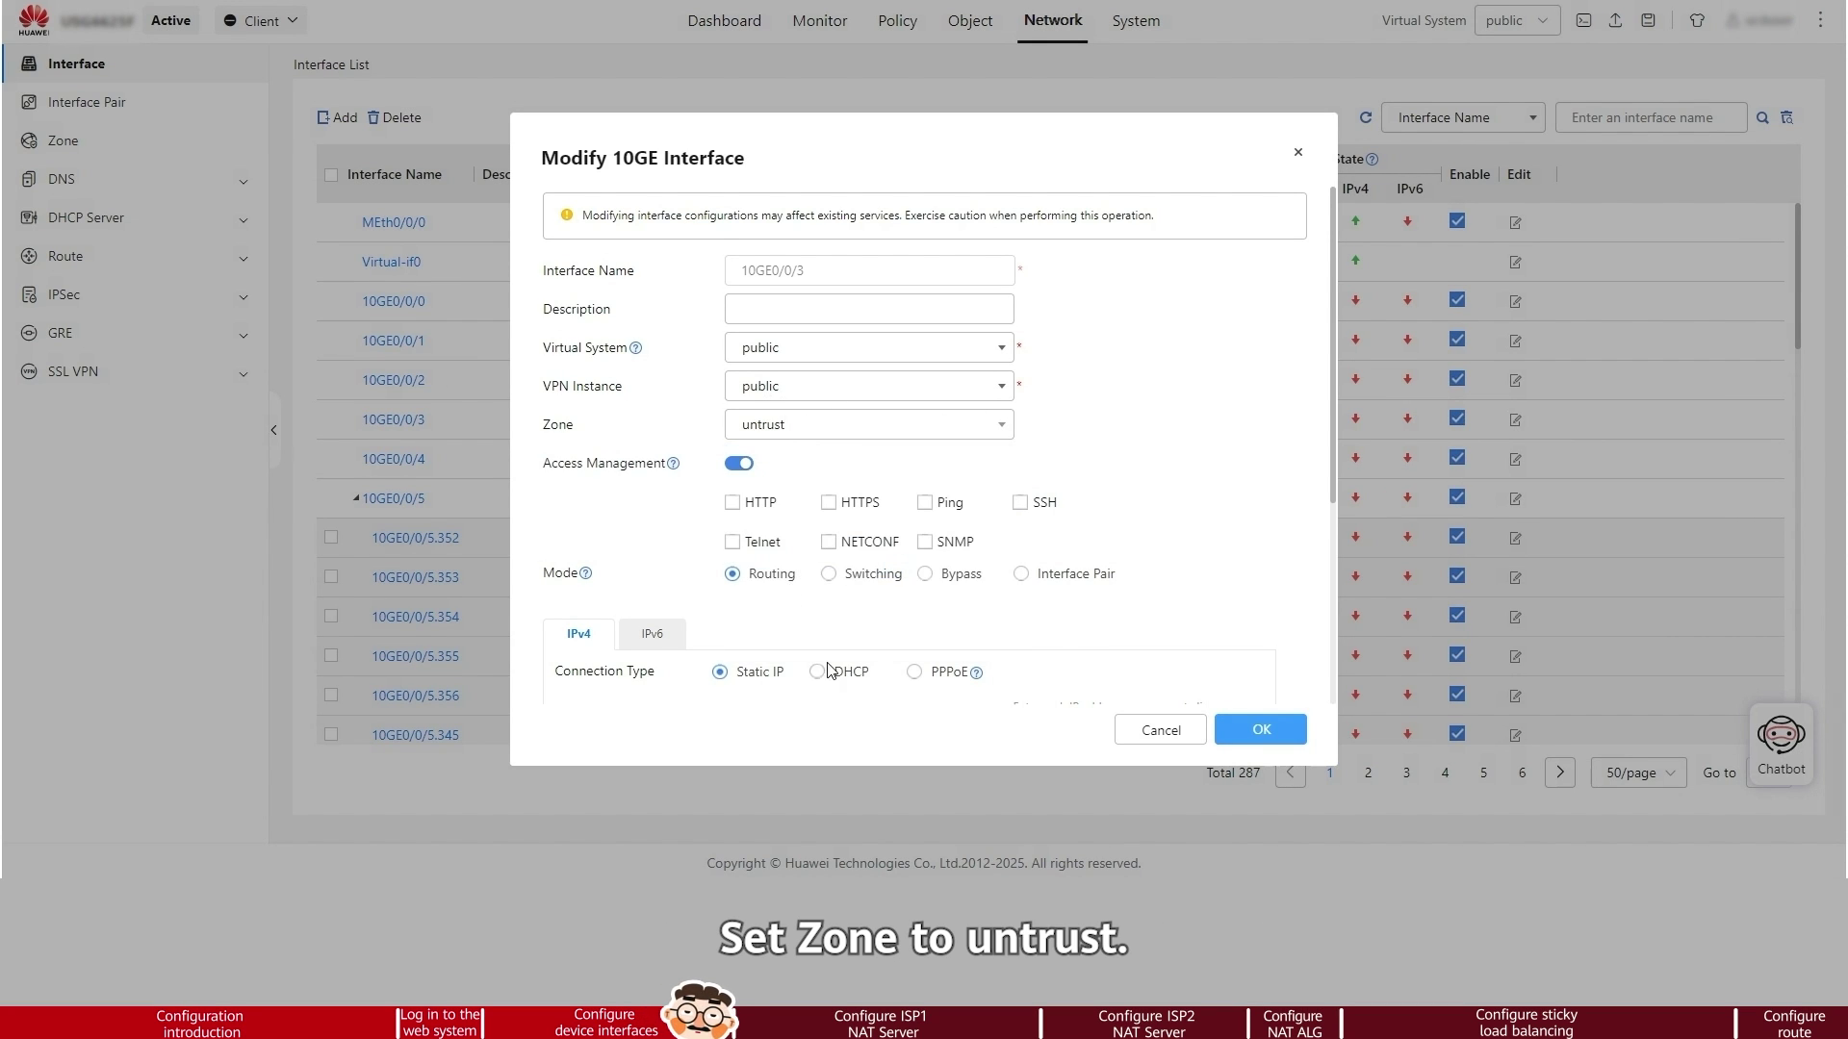
{"action": "scroll", "coordinate": [828, 669], "scroll_direction": "down", "scroll_amount": 3}
{"action": "type", "text": "2"}
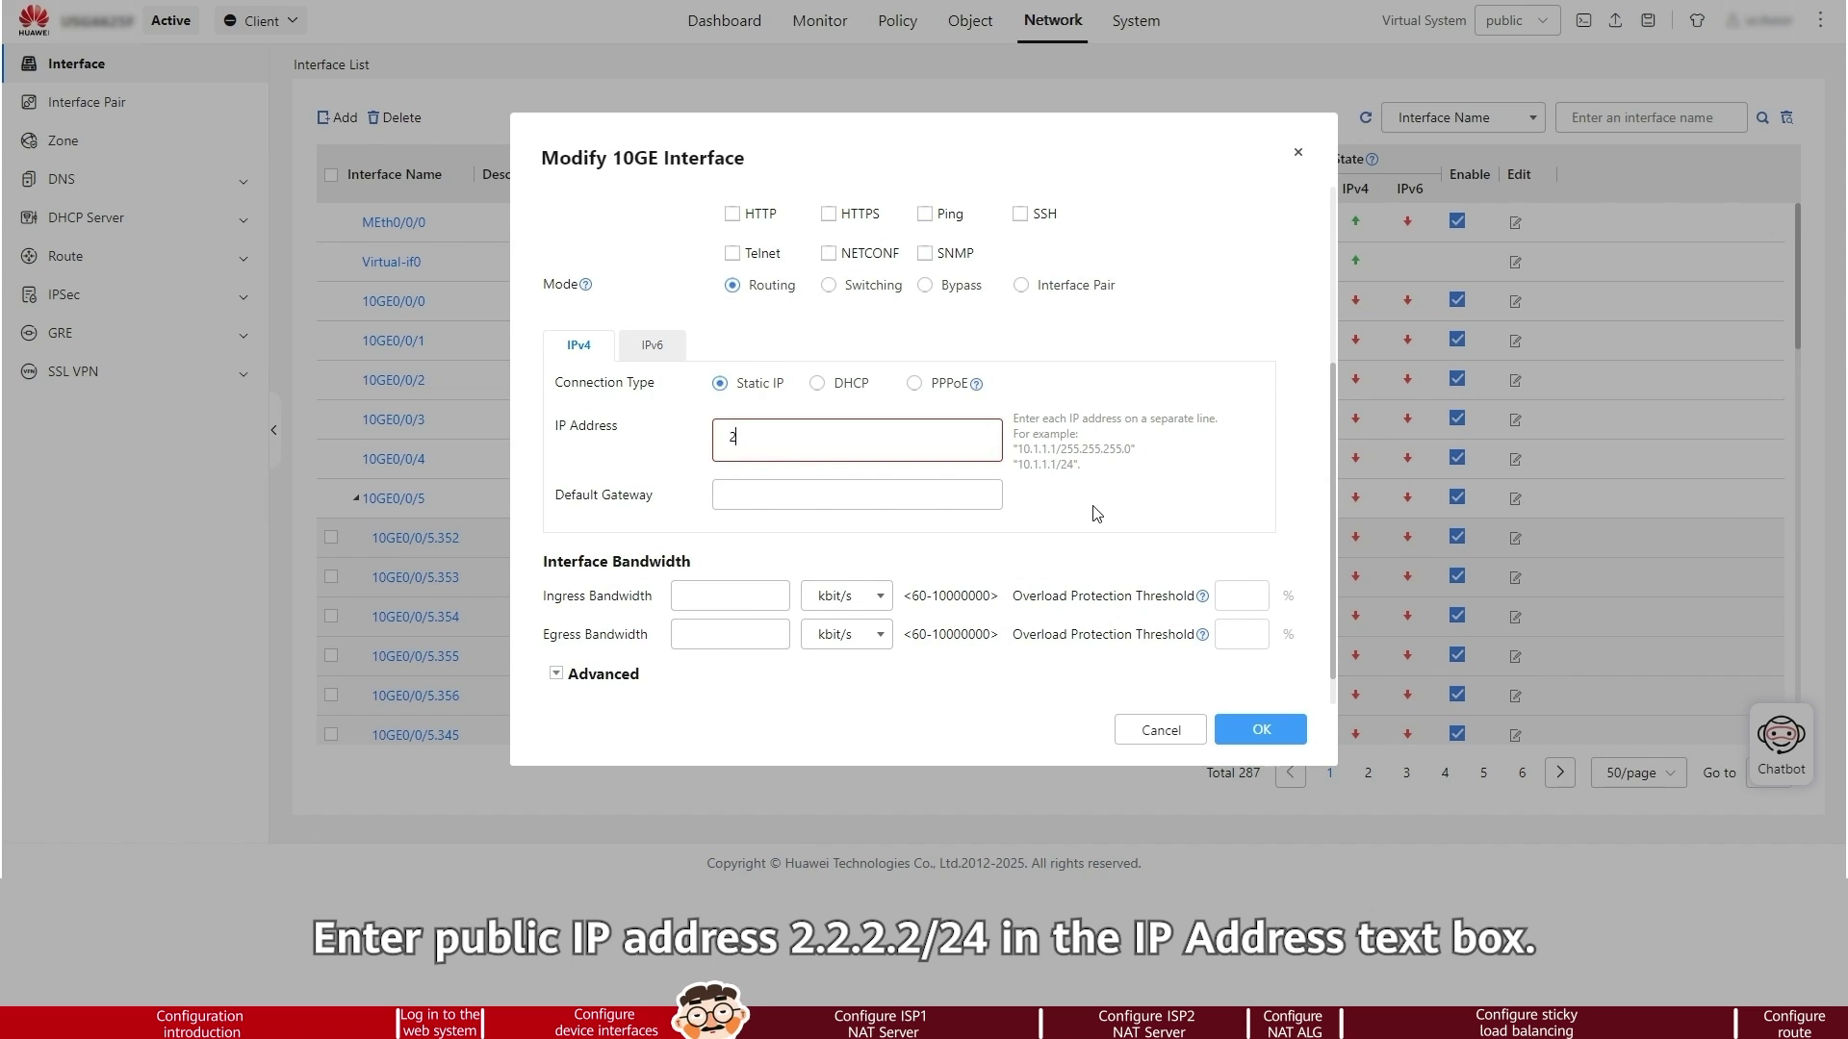
{"action": "type", "text": ".2.2.2/24"}
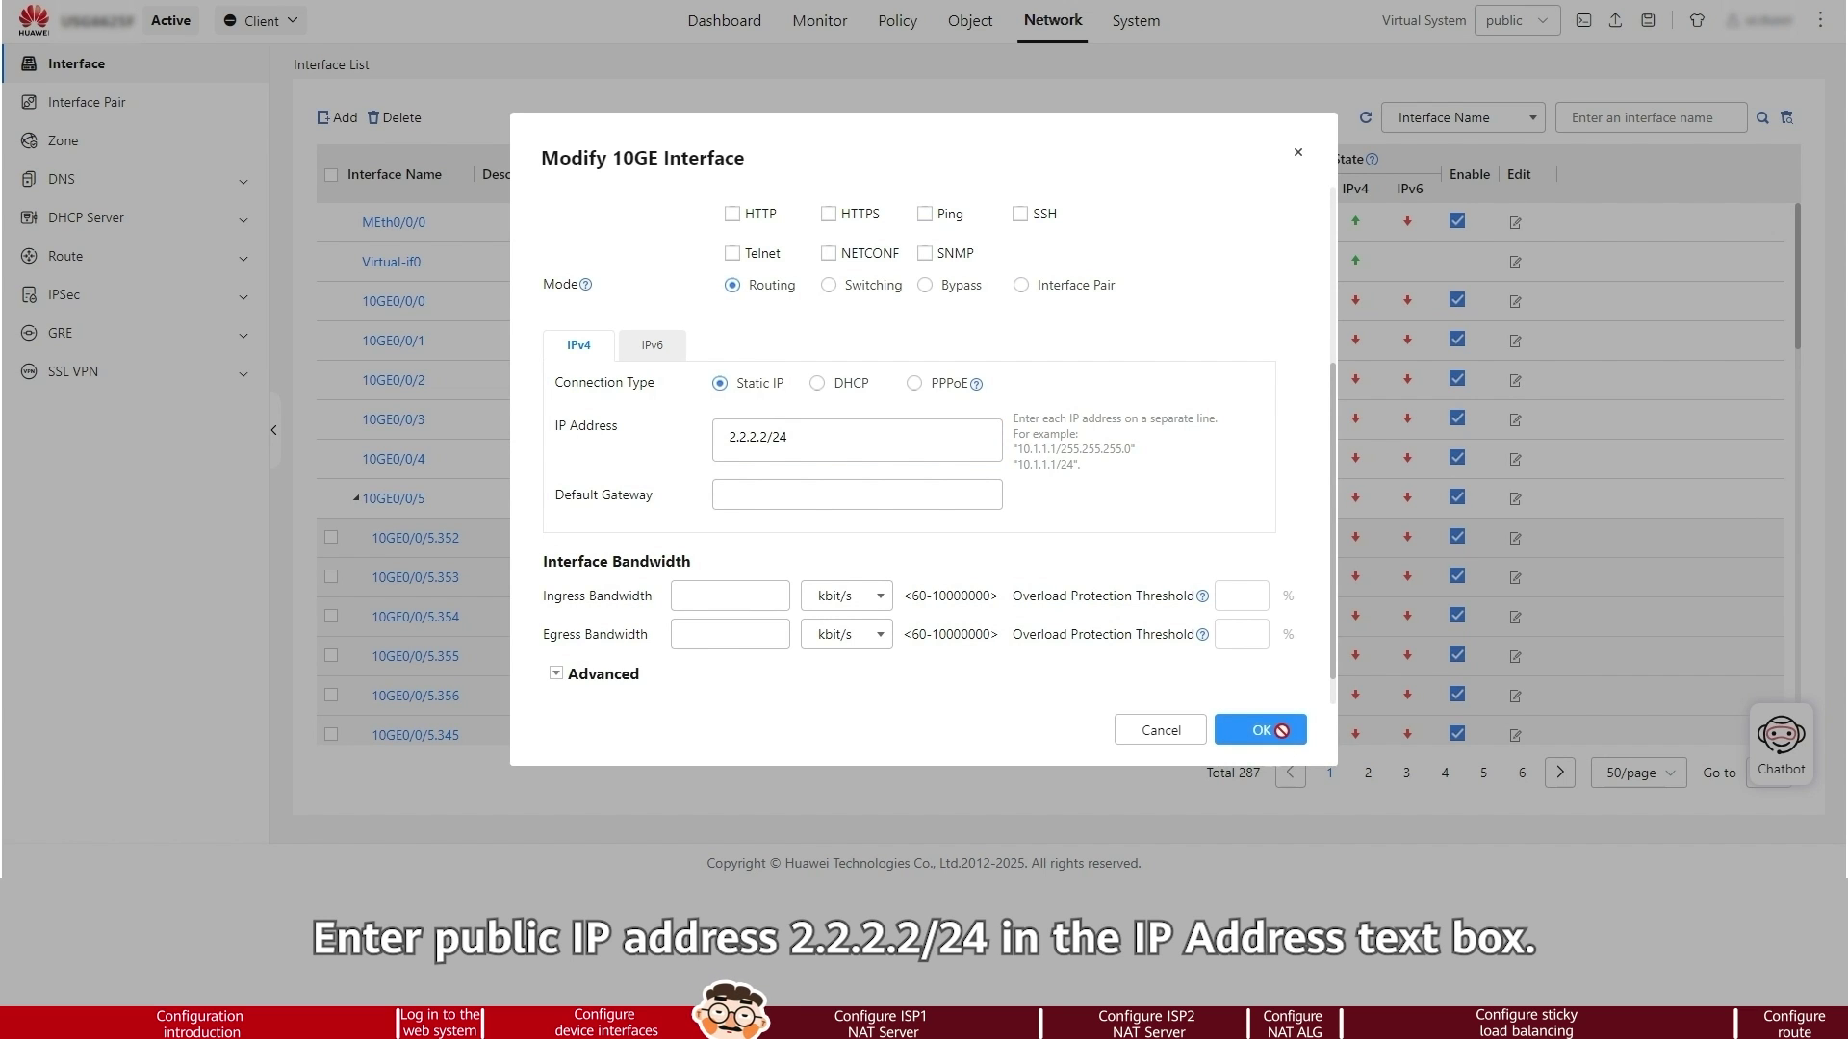
{"action": "left_click", "coordinate": [1261, 730]}
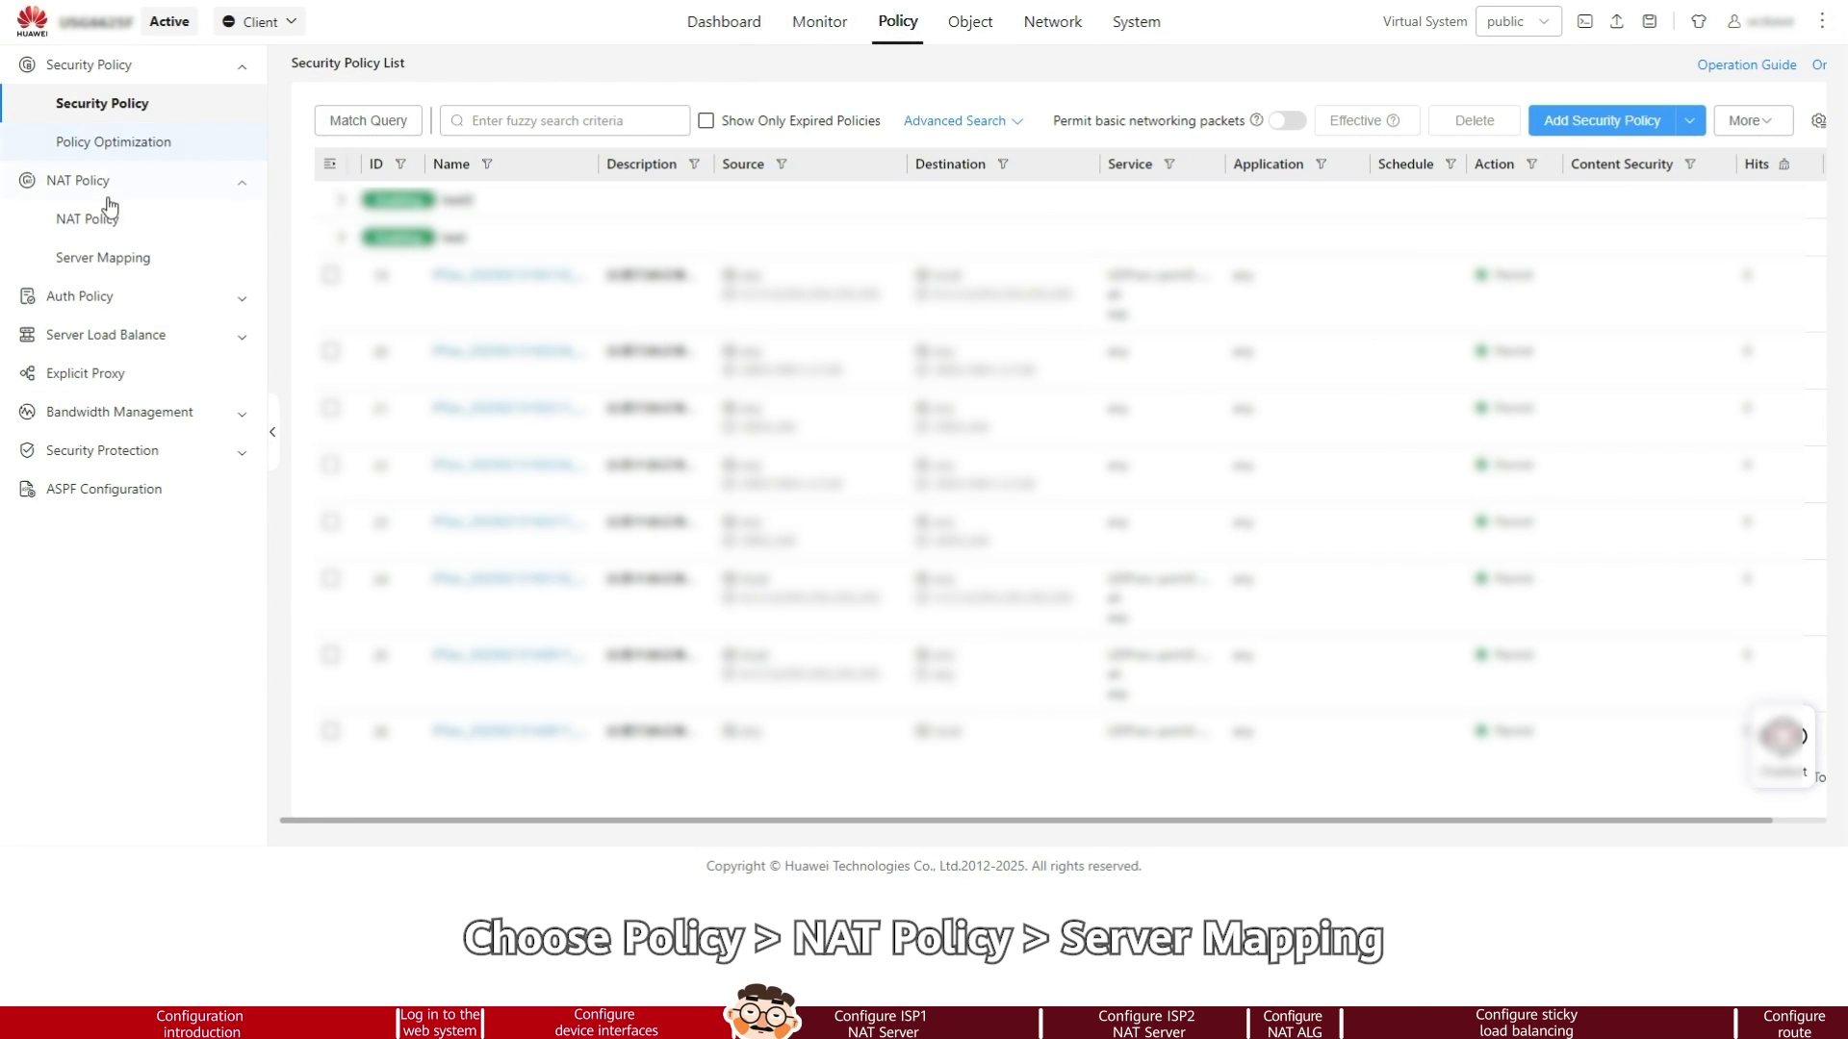
Add a NAT server mapping named policy_ftp1 that allows Internet users to access the server, with zone untrust.
{"action": "left_click", "coordinate": [113, 255]}
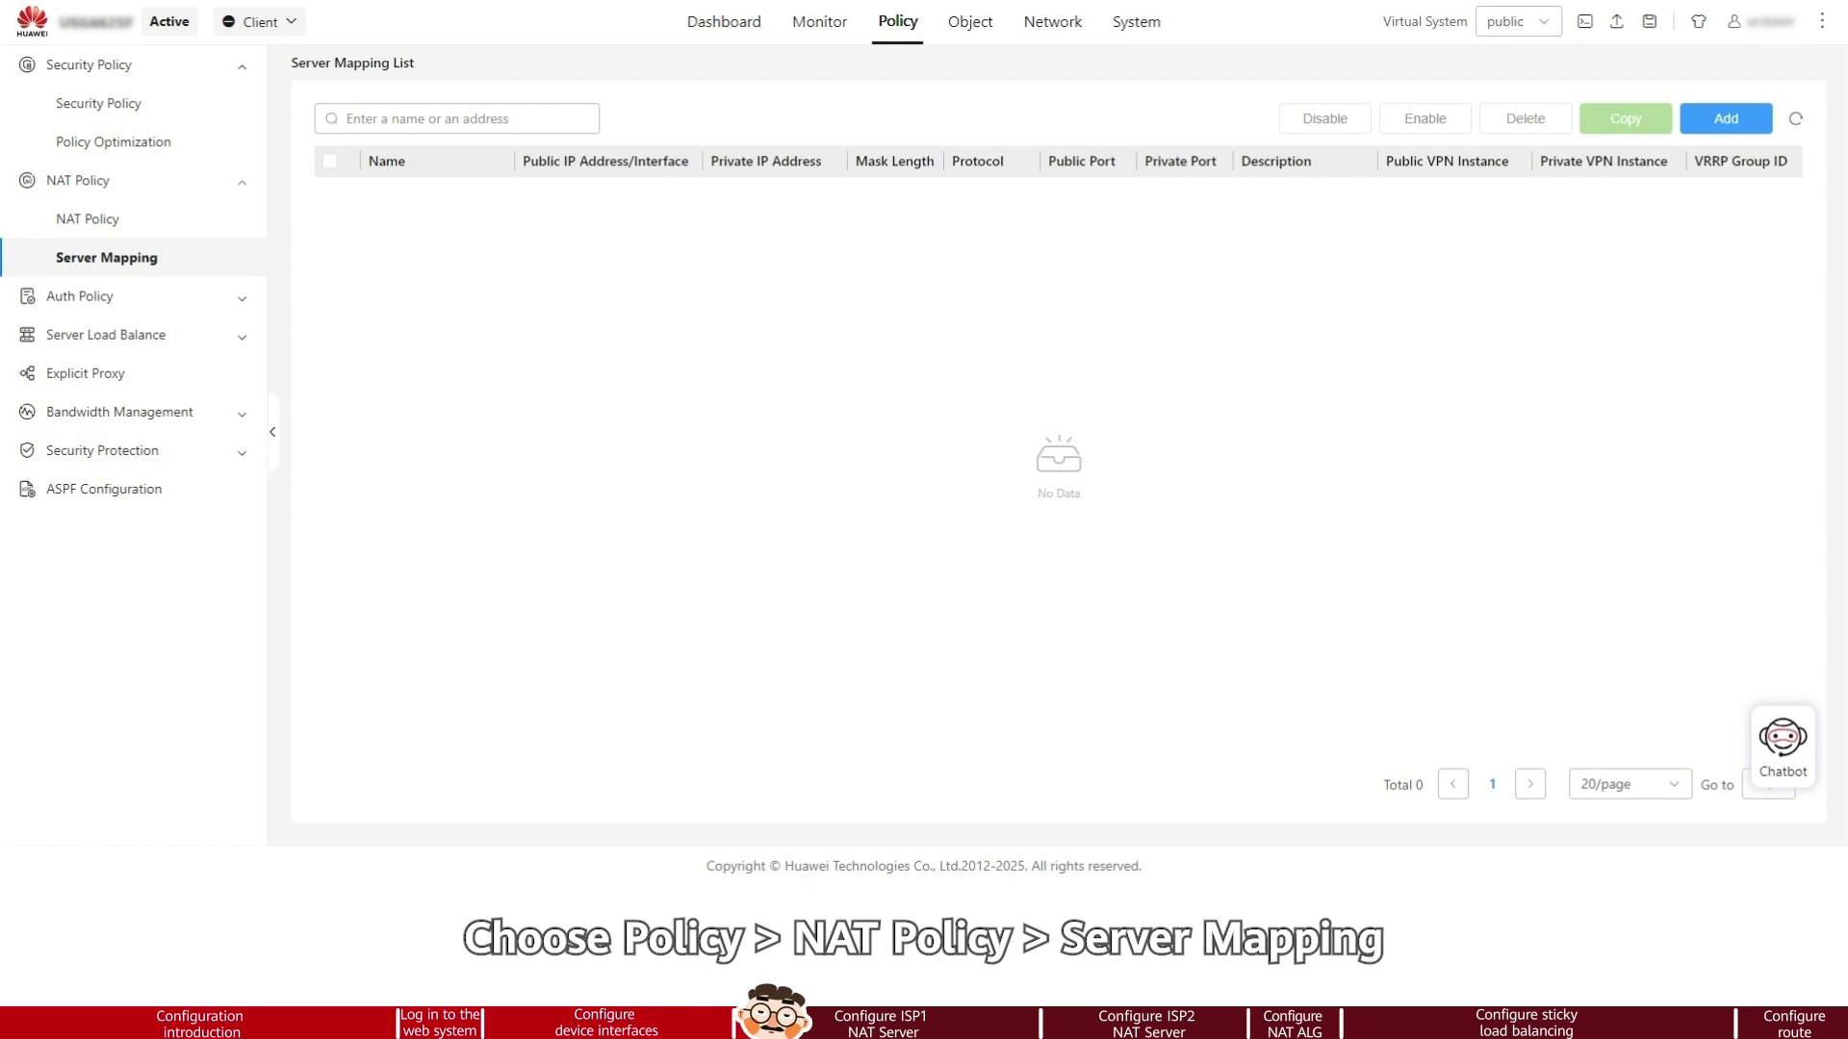
{"action": "left_click", "coordinate": [1726, 117]}
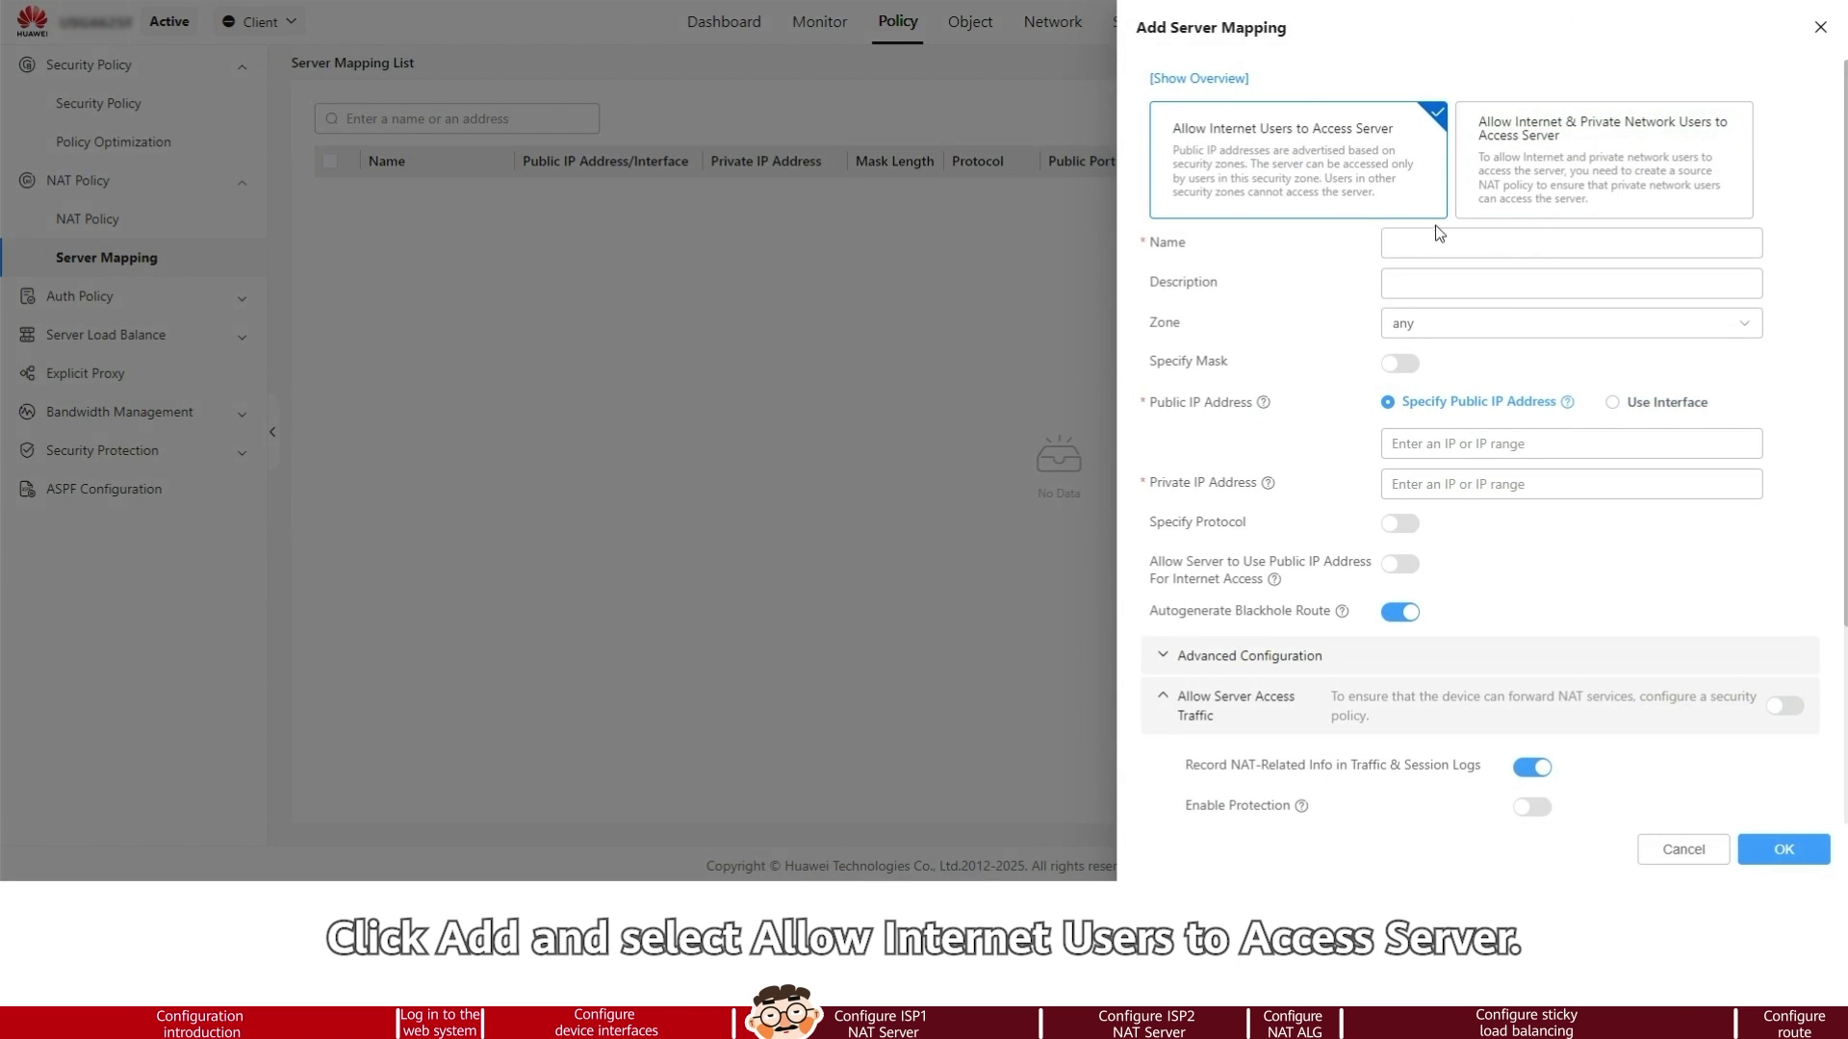
{"action": "type", "text": "policy"}
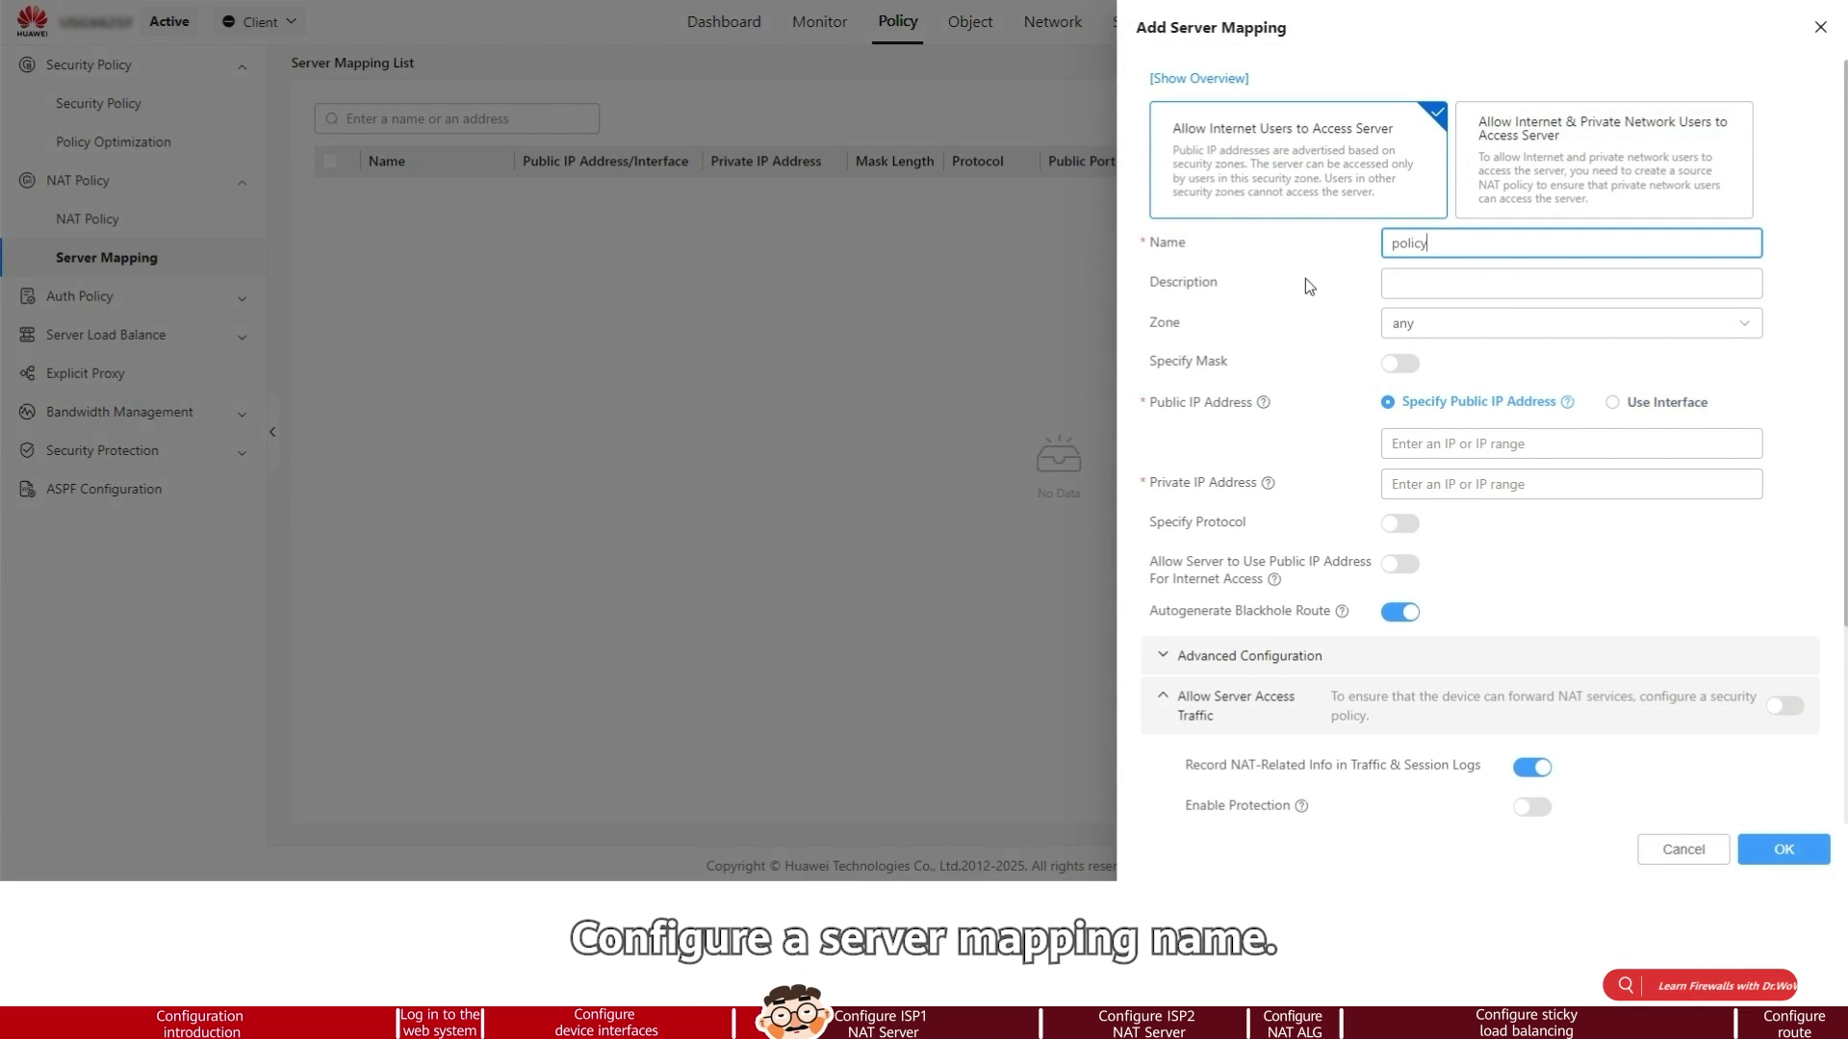
{"action": "type", "text": "_ftp1"}
{"action": "left_click", "coordinate": [1732, 328]}
{"action": "left_click", "coordinate": [1534, 463]}
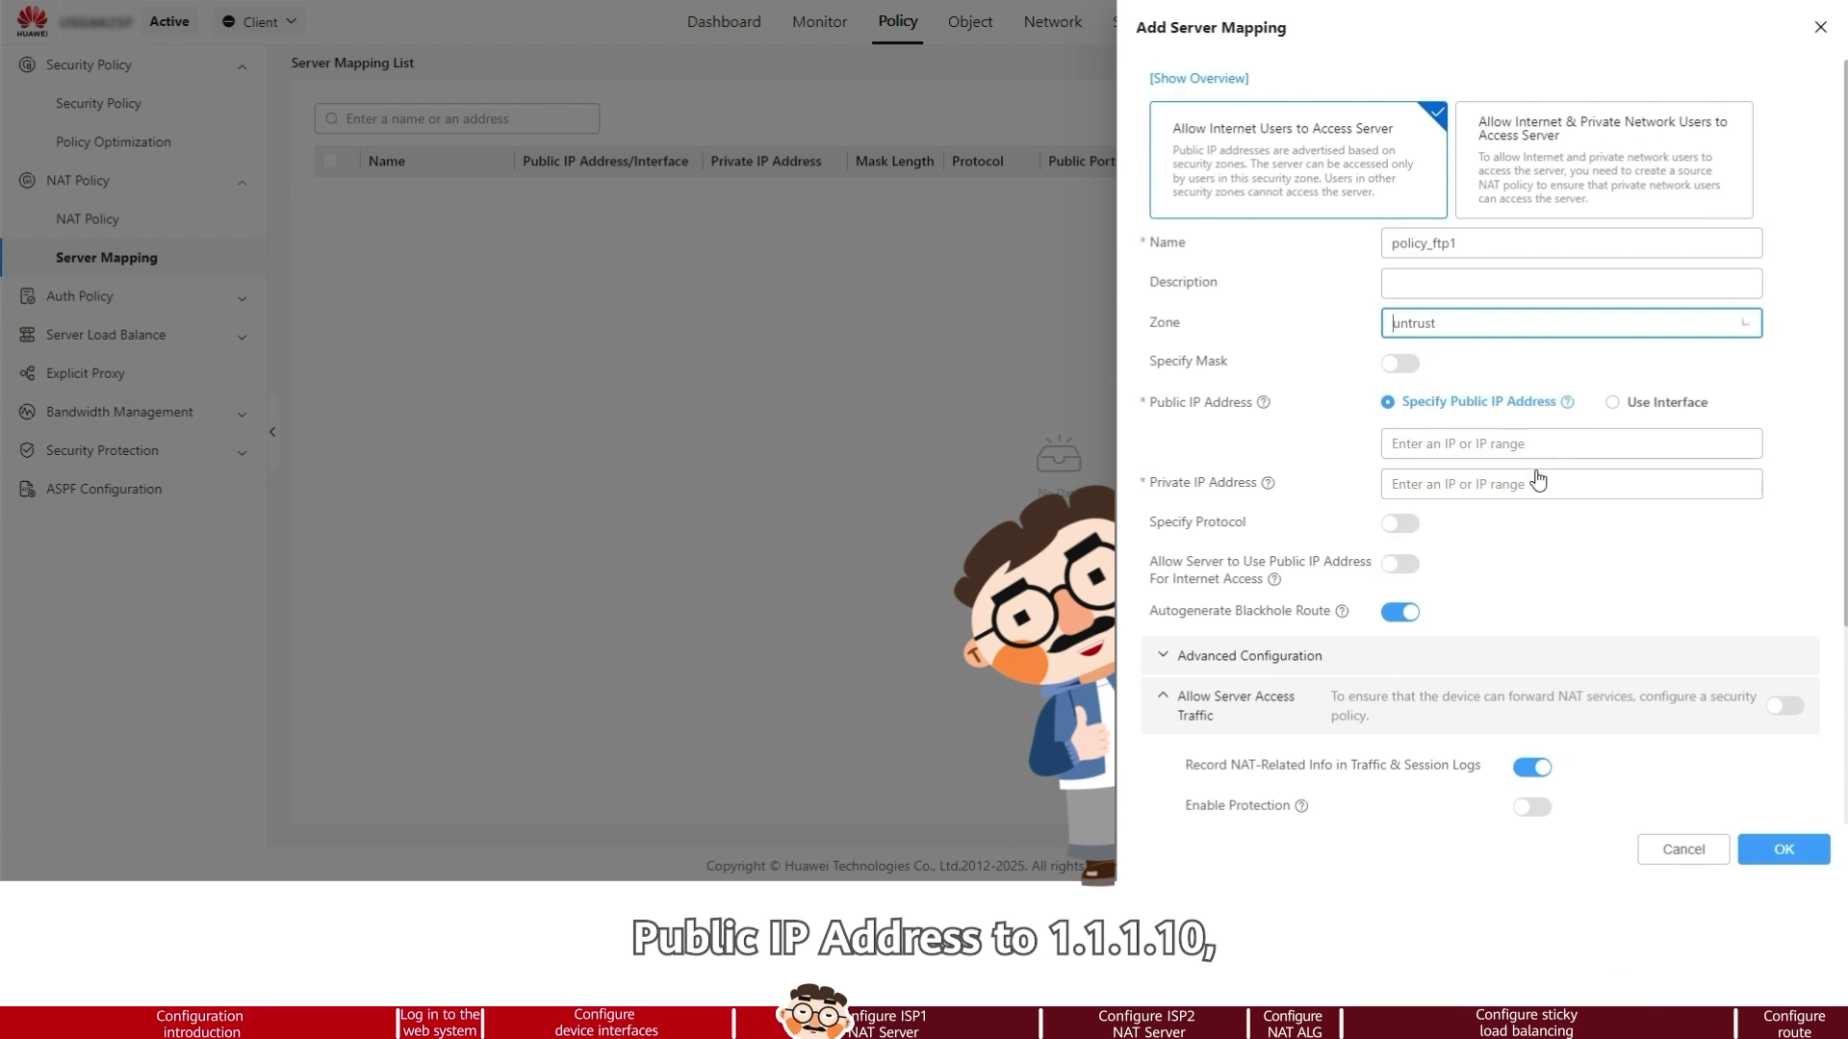
Set the policy_ftp1 mapping's public IP address to 1.1.1.10 and its private IP address to 10.2.0.8.
{"action": "left_click", "coordinate": [1530, 444]}
{"action": "type", "text": "1.1"}
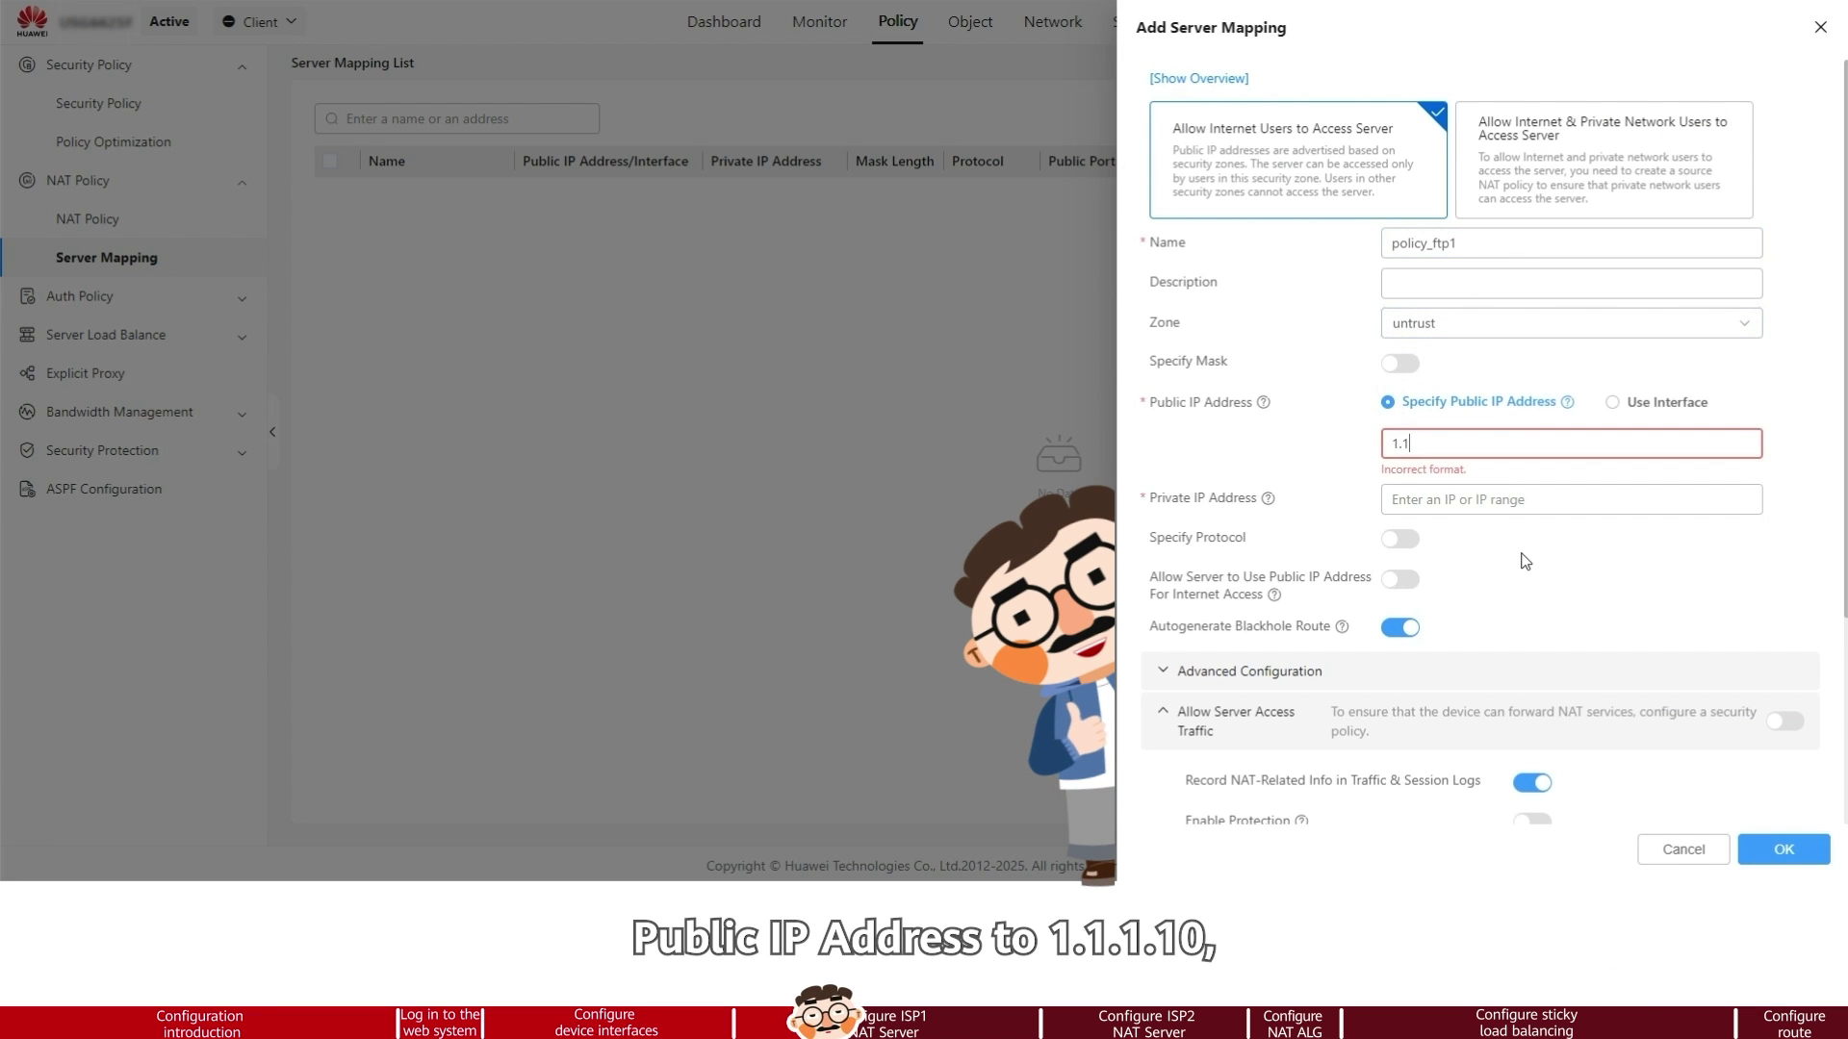
{"action": "type", "text": ".1.10"}
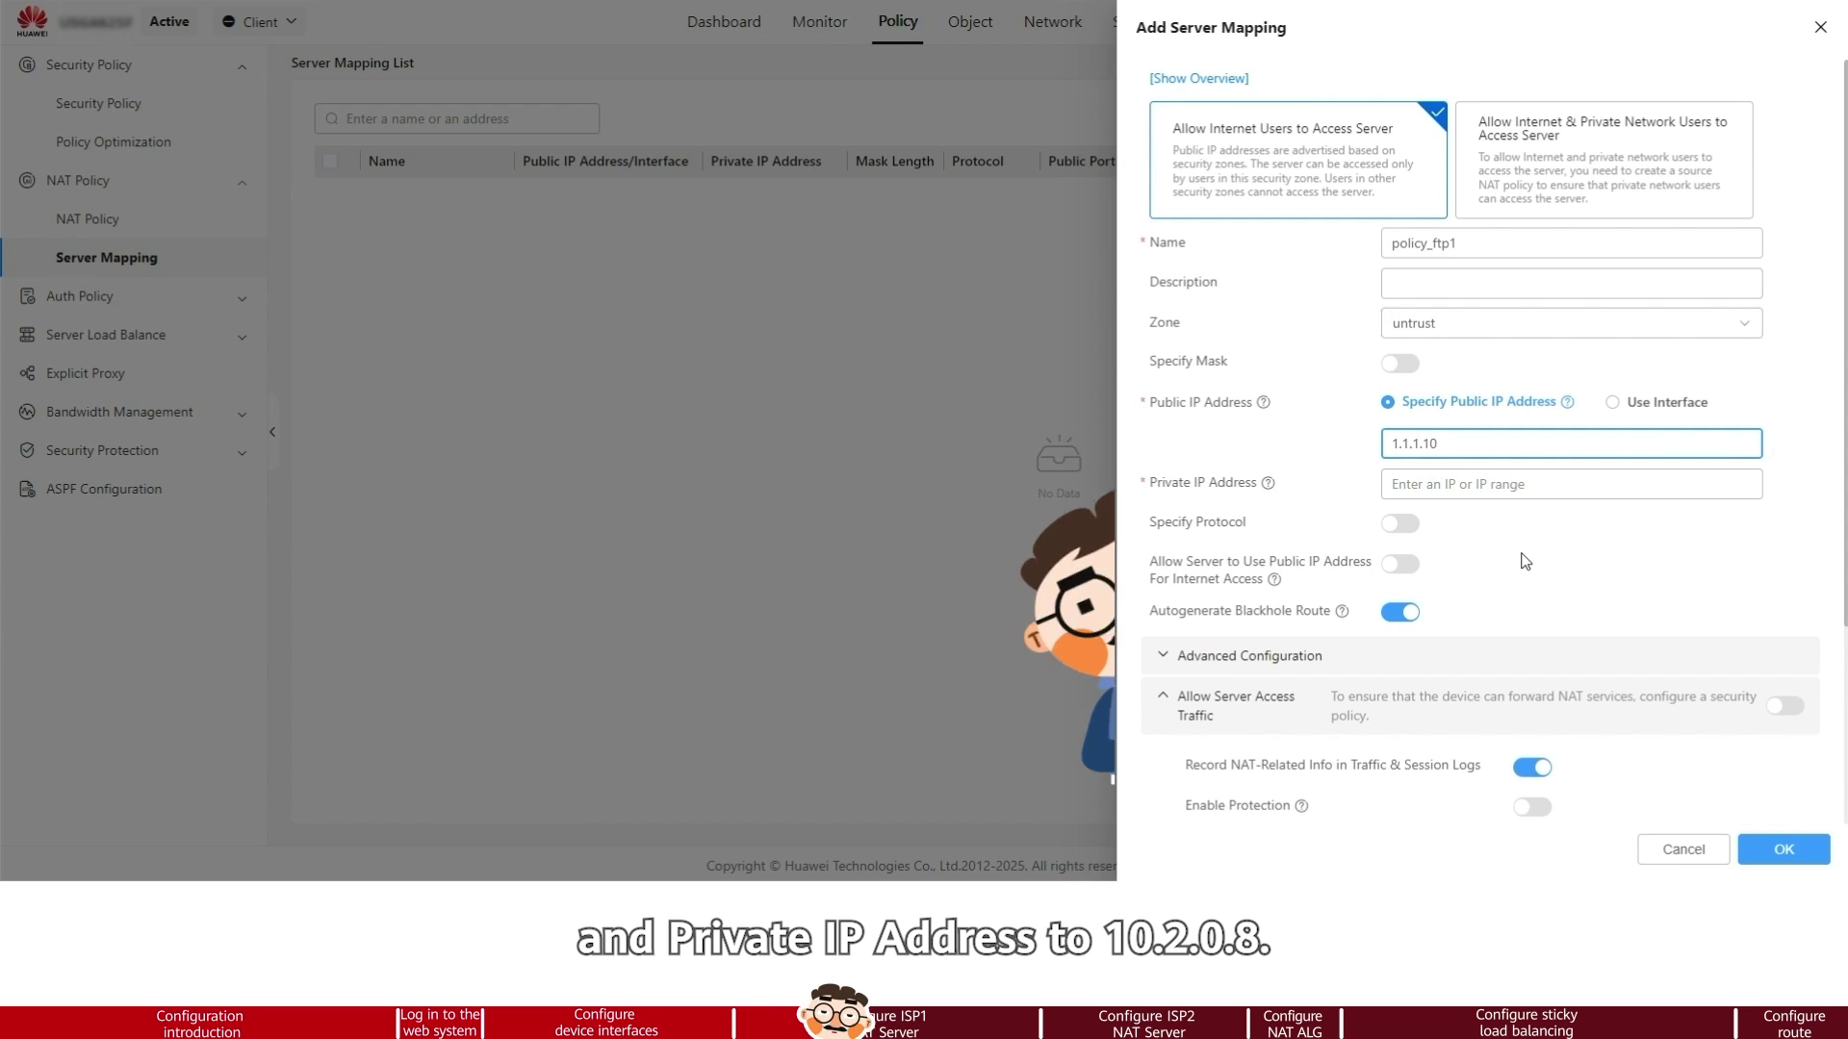
{"action": "key", "text": "Tab"}
{"action": "type", "text": "1"}
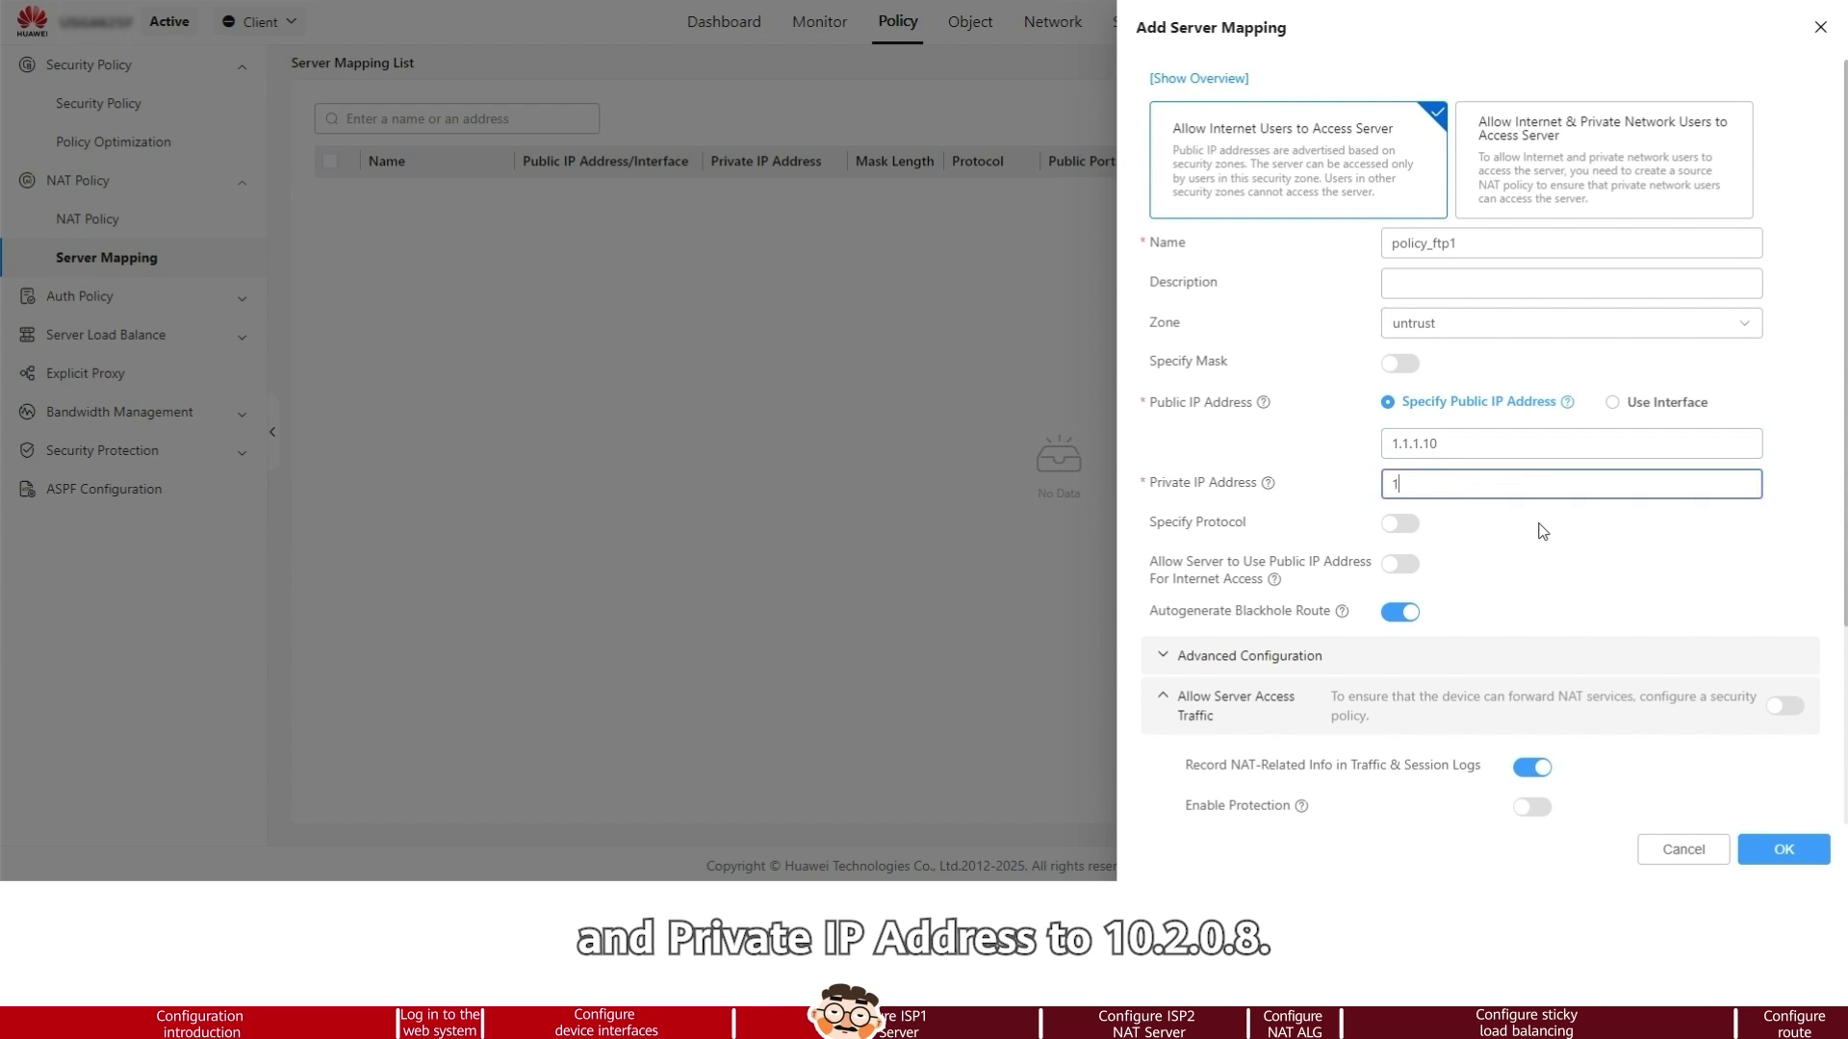
{"action": "type", "text": "0.2.0.8"}
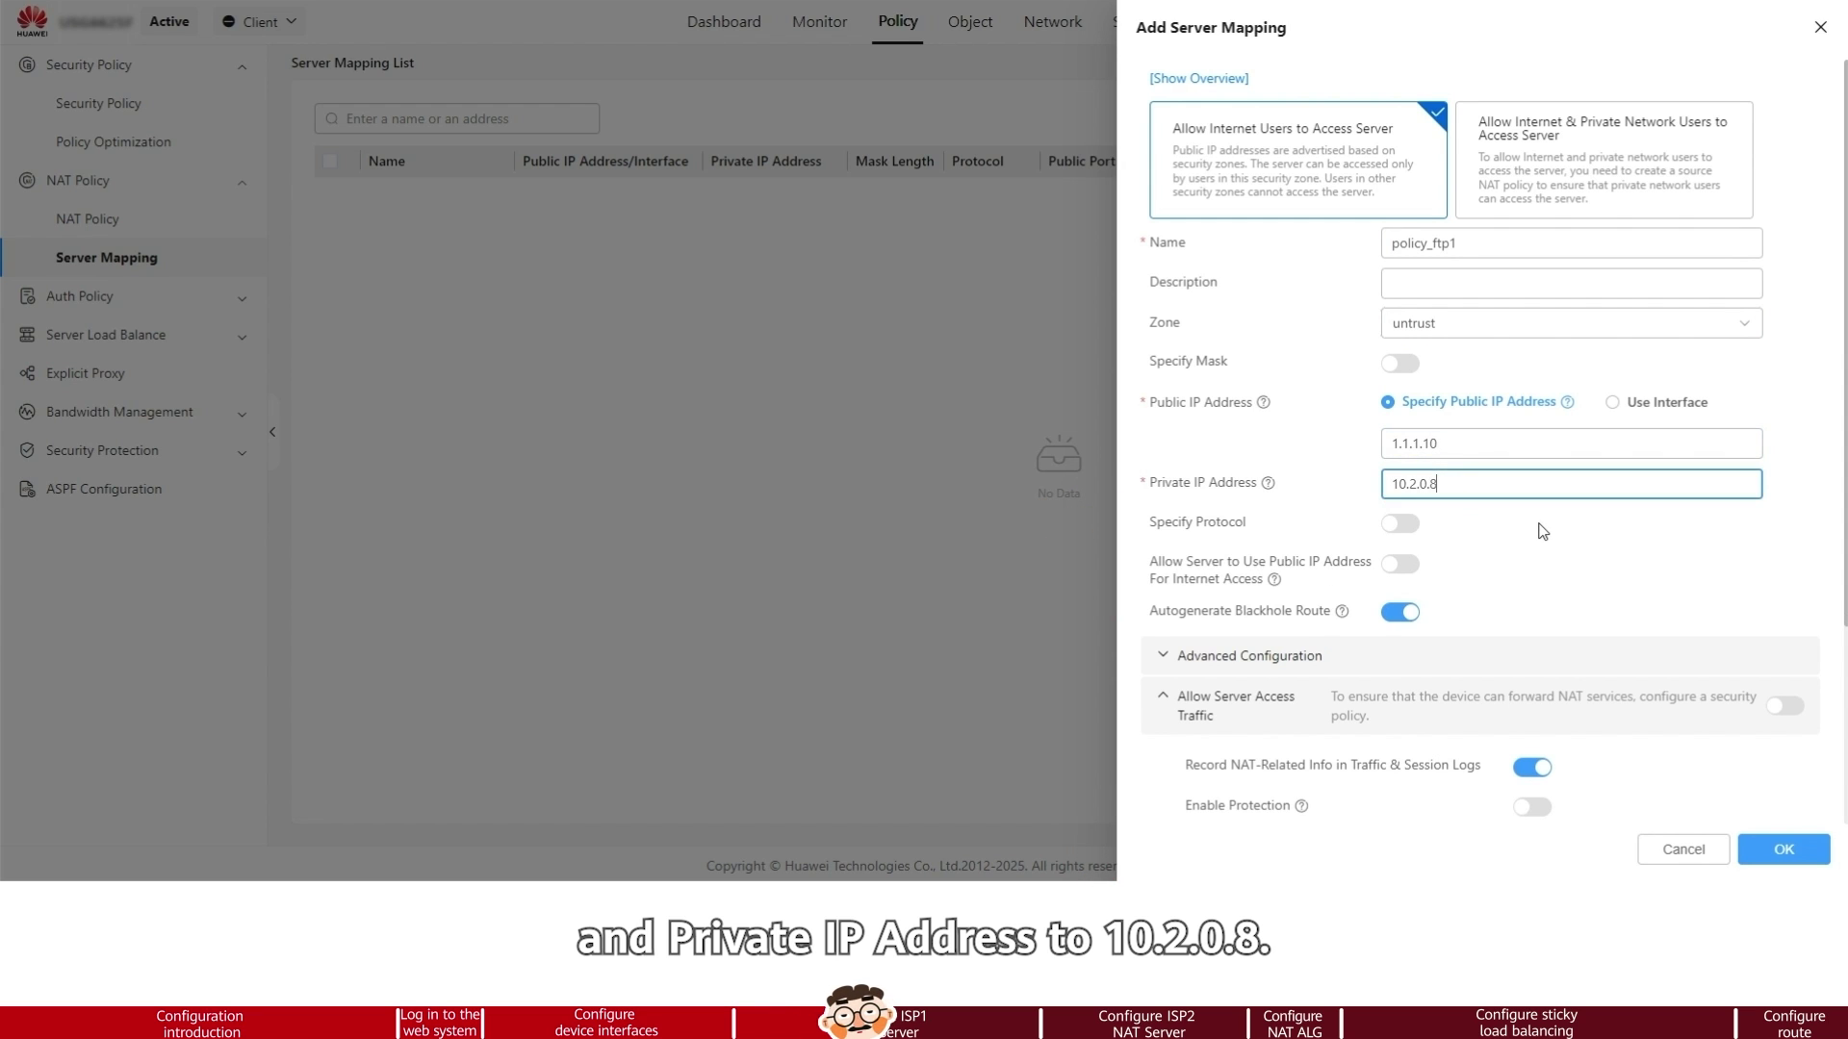
Enable protocol specification for policy_ftp1 using TCP, with both the public and private port set to 21.
{"action": "left_click", "coordinate": [1404, 524]}
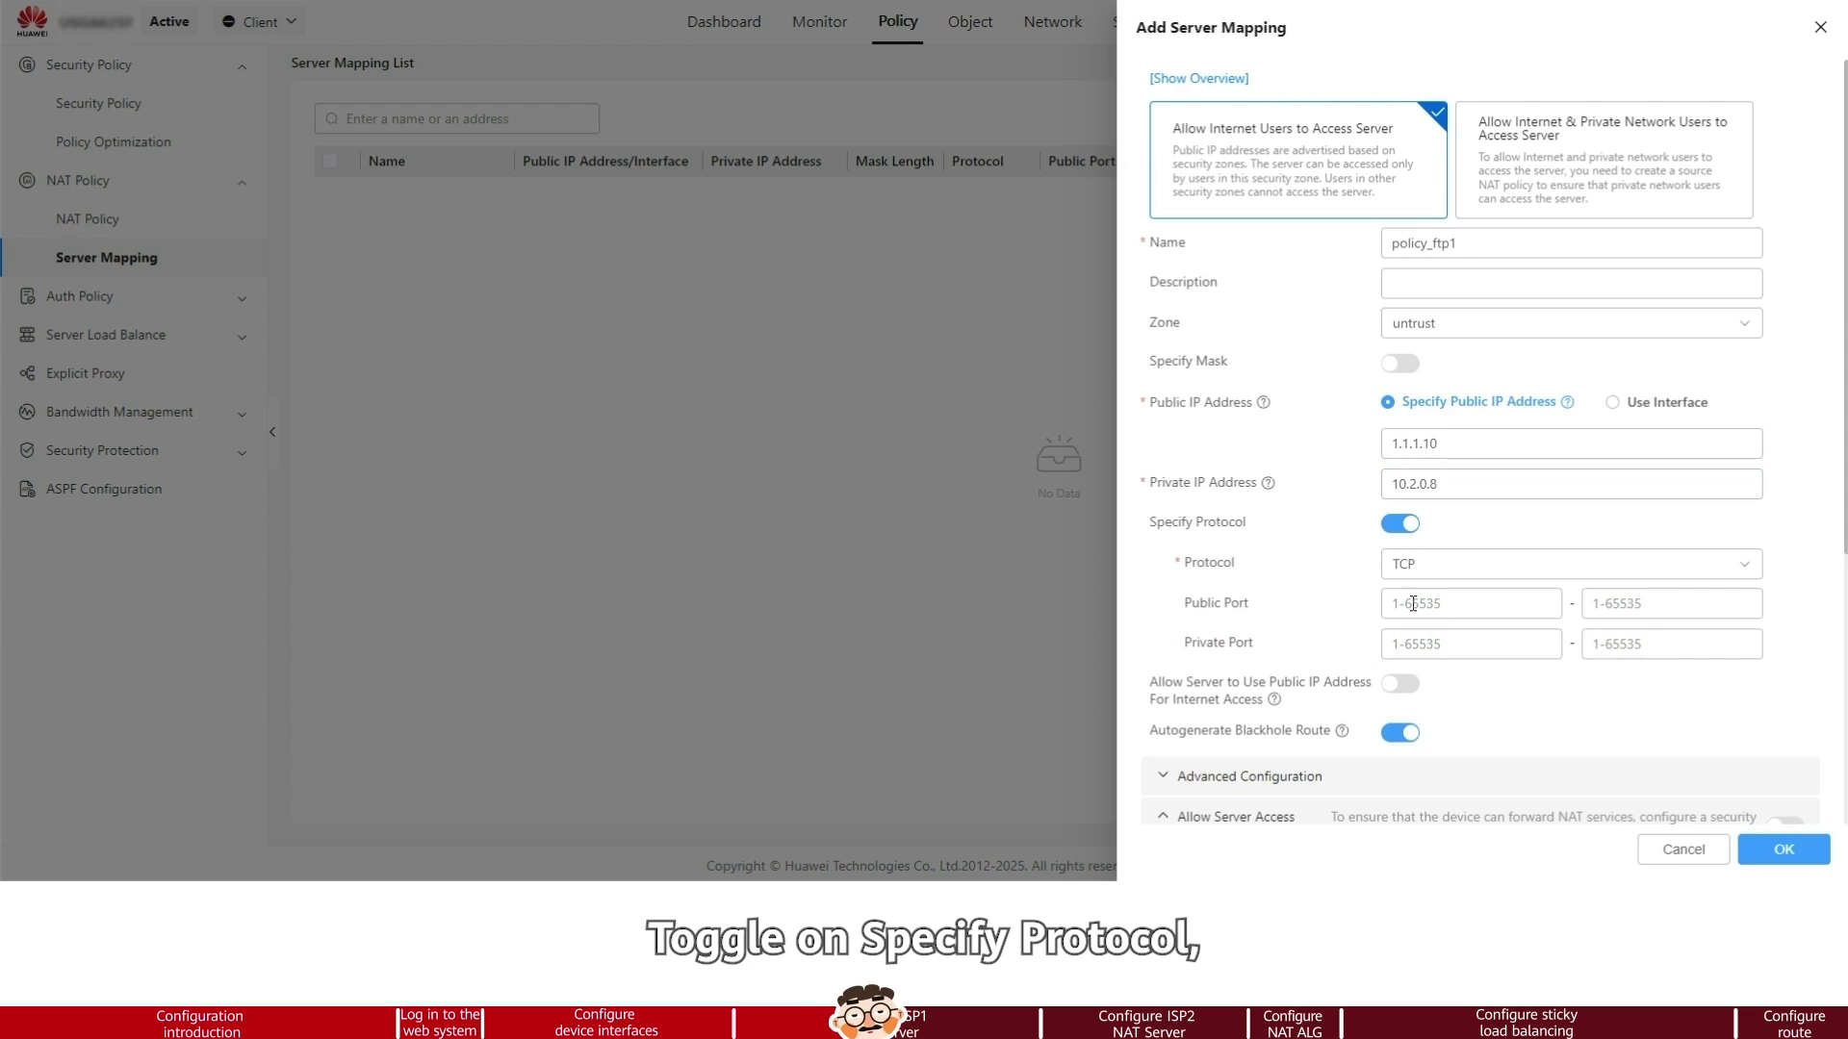
{"action": "left_click", "coordinate": [1458, 605]}
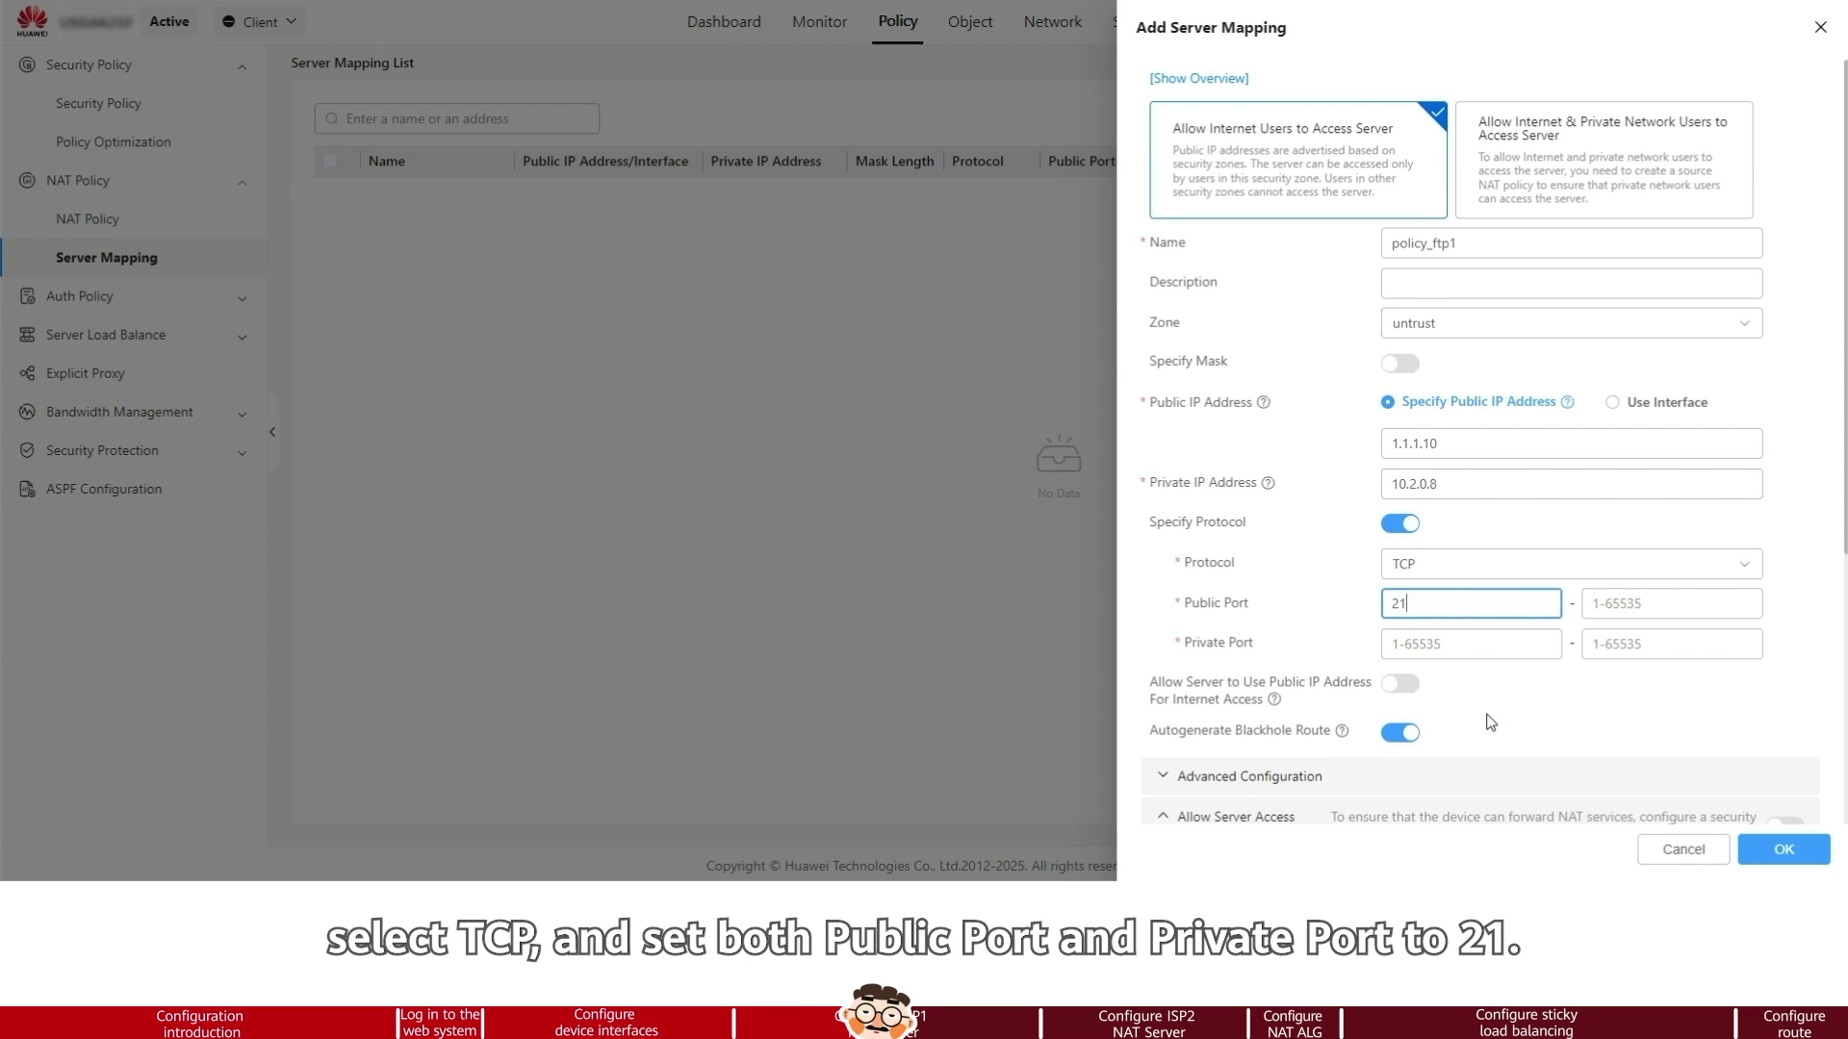
{"action": "left_click", "coordinate": [1461, 645]}
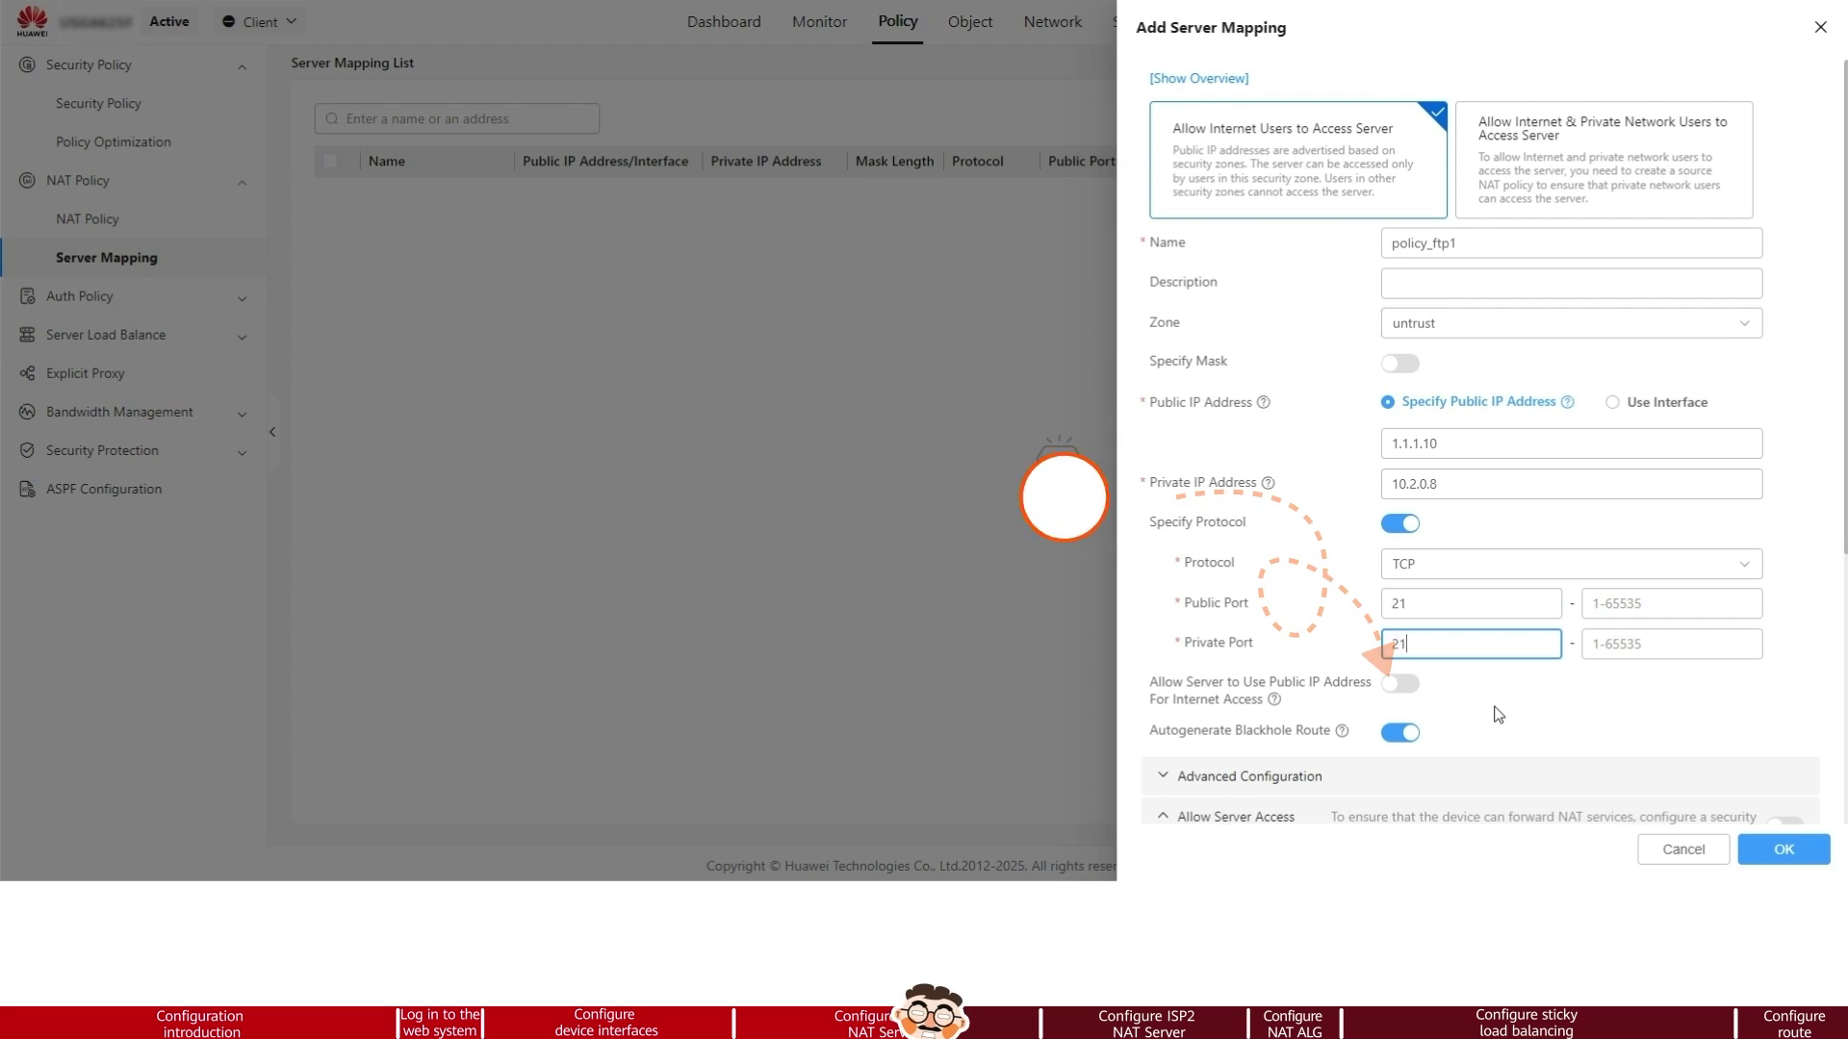
Enable Allow Server Access Traffic for the policy_ftp1 mapping and save it.
{"action": "scroll", "coordinate": [1515, 717], "scroll_direction": "down", "scroll_amount": 1}
{"action": "scroll", "coordinate": [1516, 717], "scroll_direction": "down", "scroll_amount": 2}
{"action": "left_click", "coordinate": [1785, 633]}
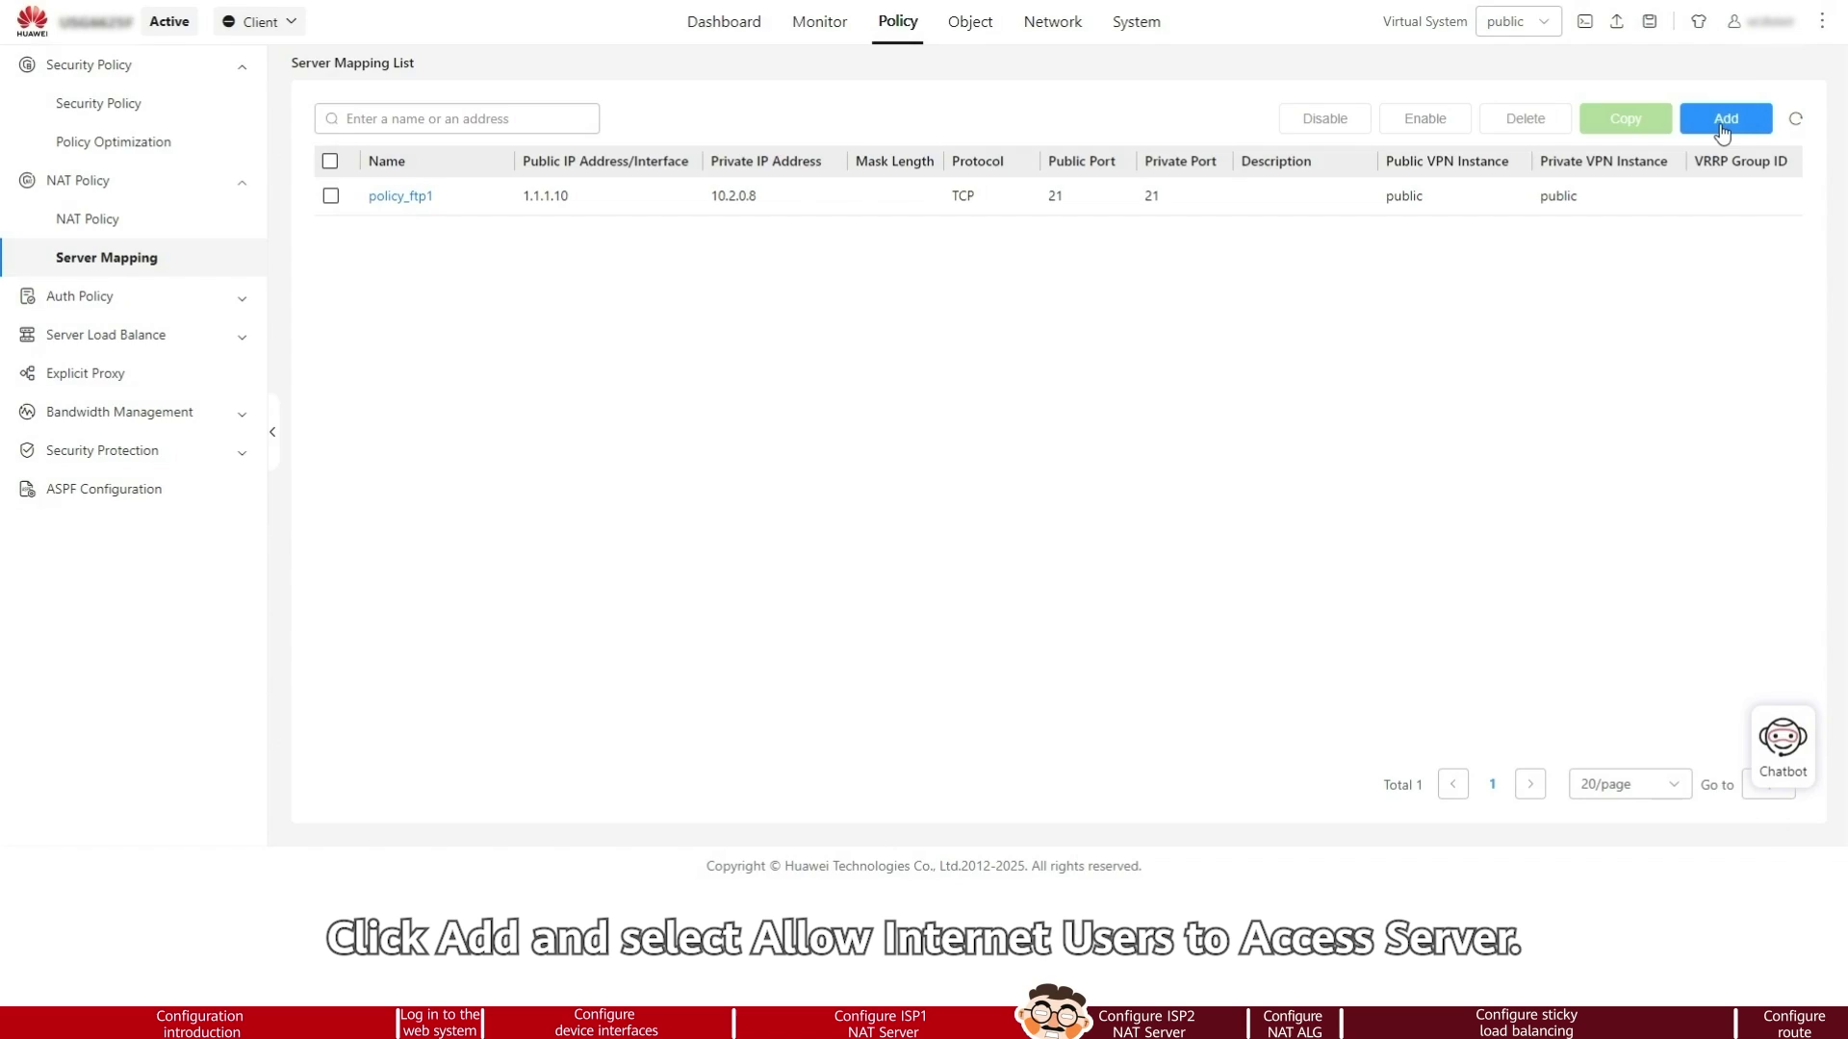
Add a second server mapping named policy_ftp2 that allows Internet users to access the server, with zone untrust.
{"action": "left_click", "coordinate": [1726, 125]}
{"action": "left_click", "coordinate": [1280, 164]}
{"action": "type", "text": "policy_"}
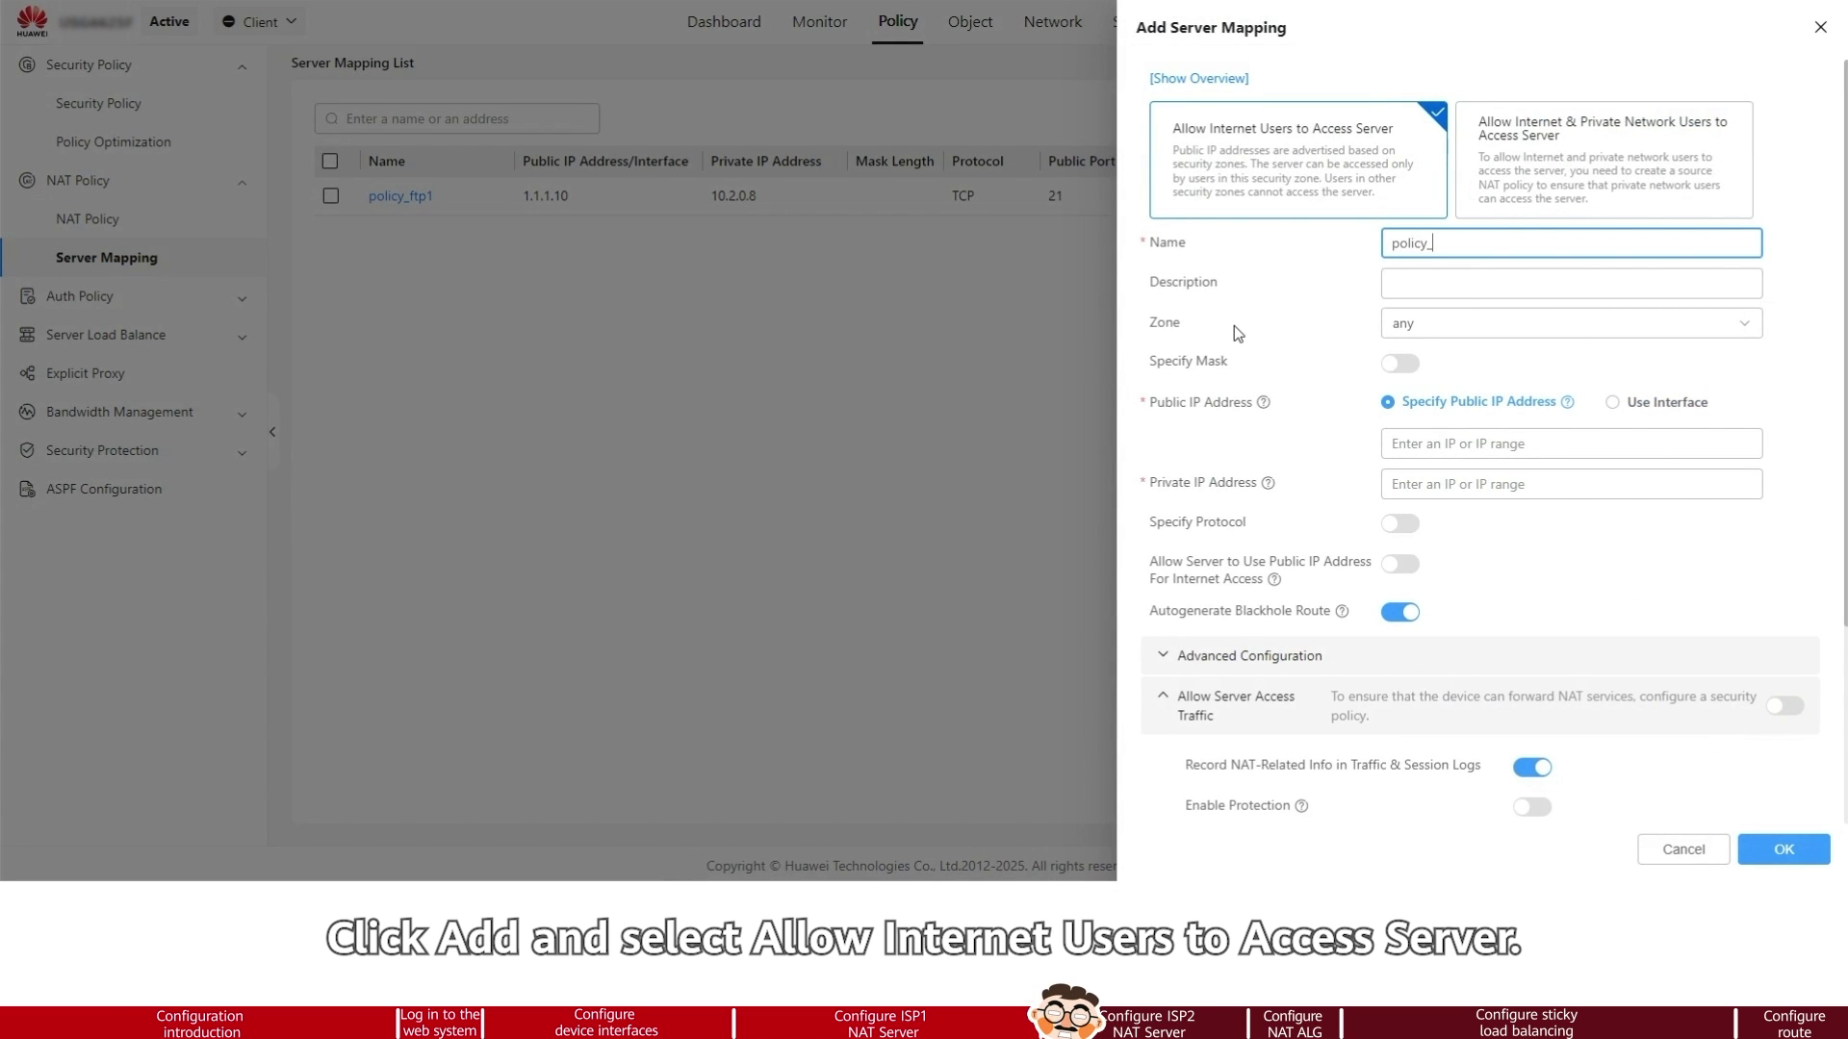
{"action": "type", "text": "ftp2"}
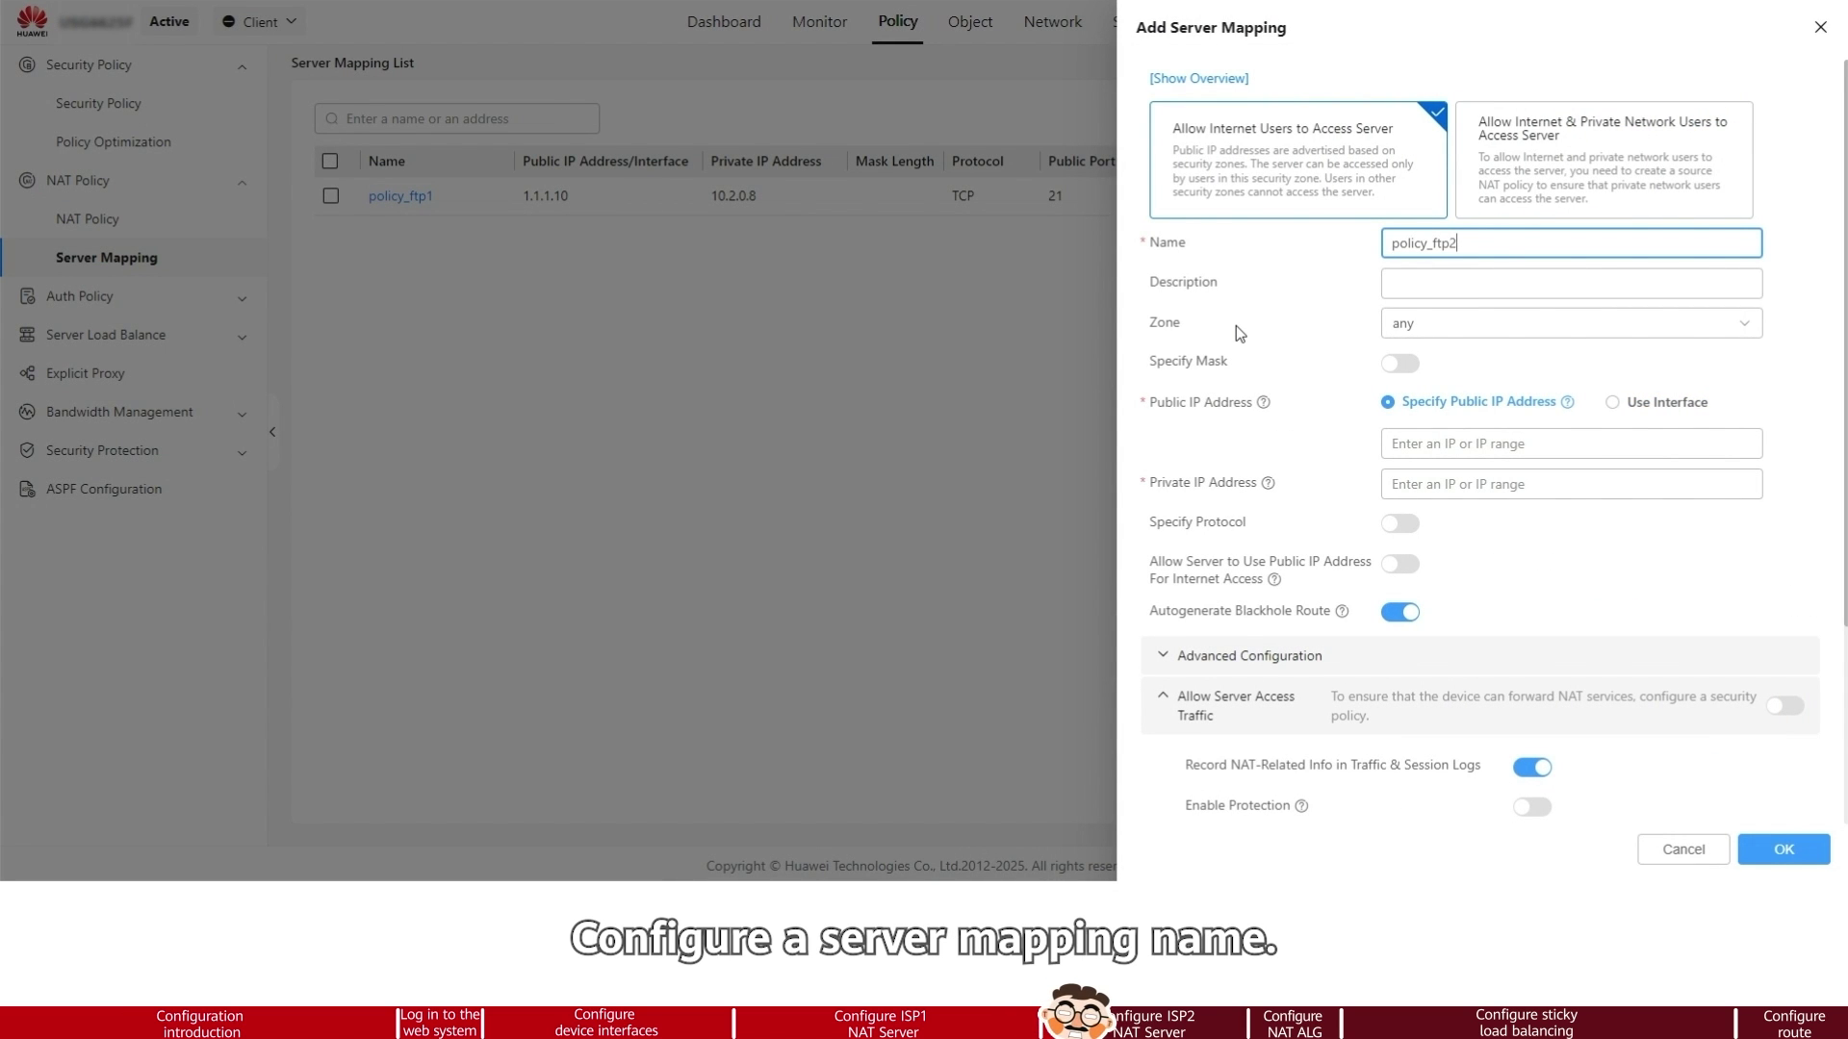
{"action": "left_click", "coordinate": [1566, 335]}
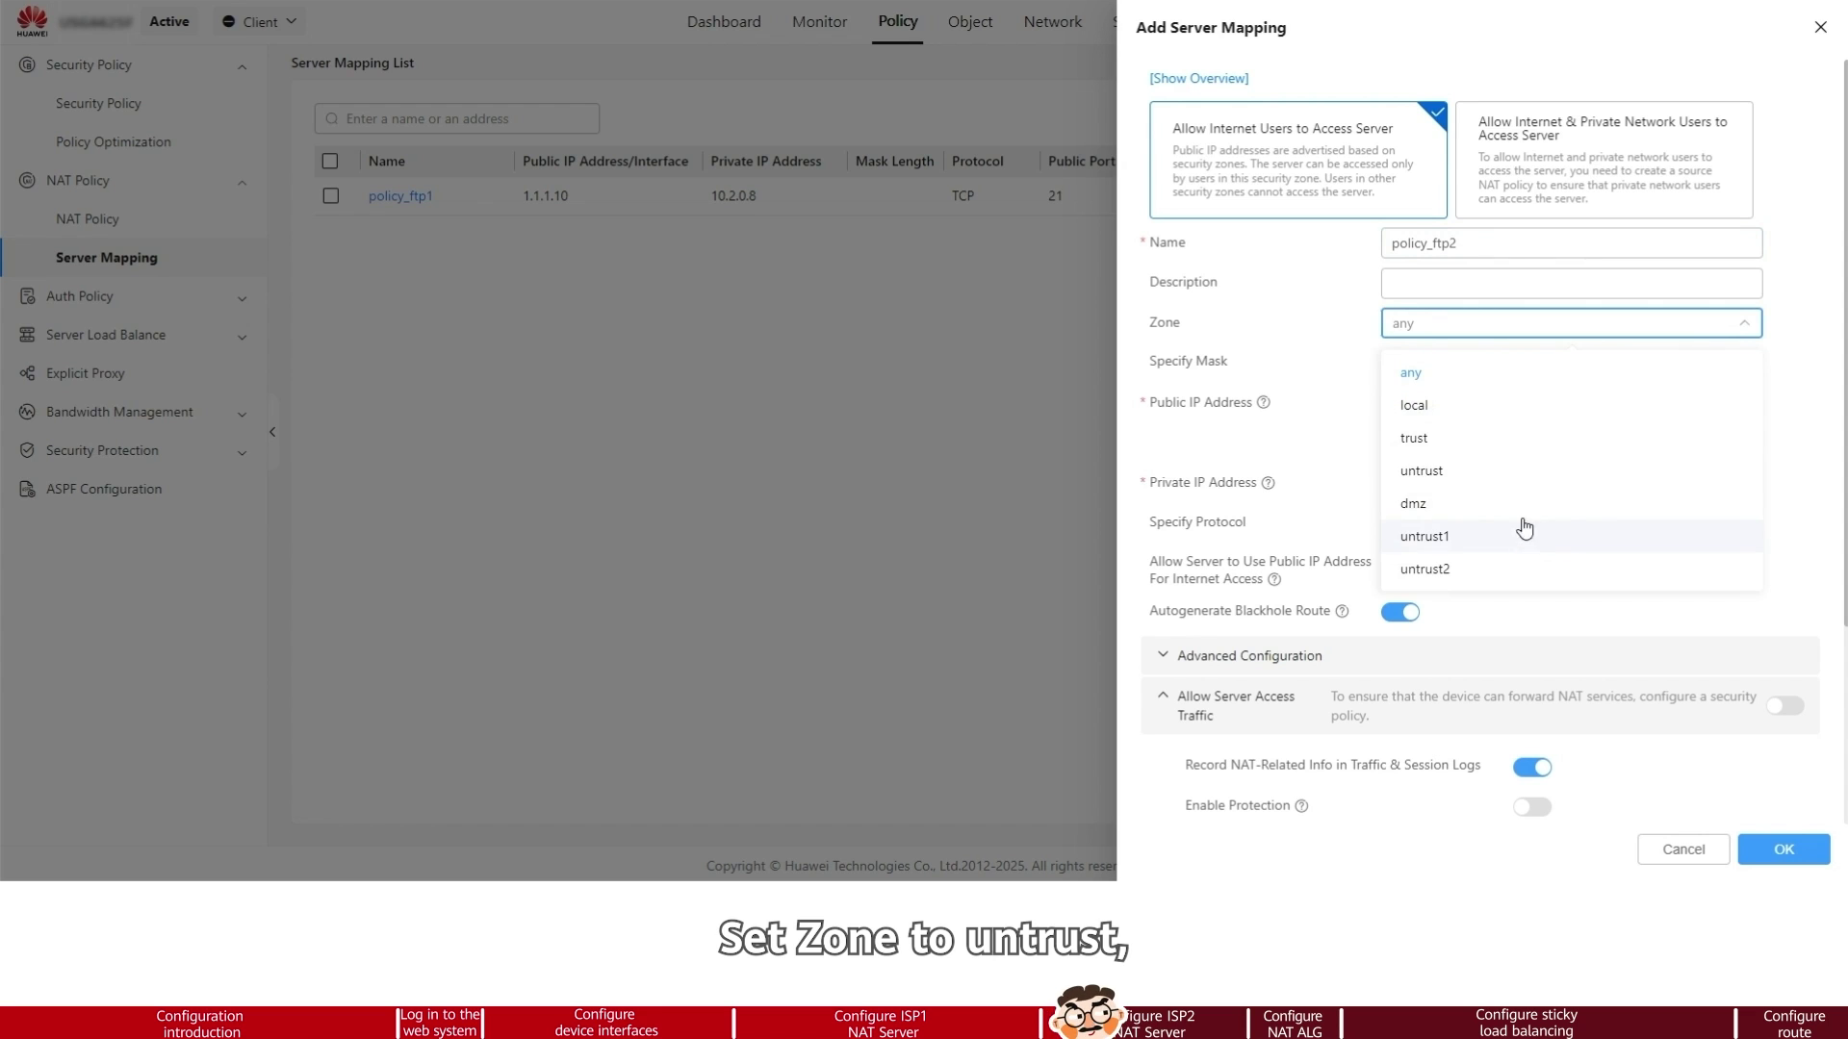
{"action": "left_click", "coordinate": [1538, 472]}
Set the policy_ftp2 mapping's public IP address to 2.2.2.10 and its private IP address to 10.2.0.8.
{"action": "left_click", "coordinate": [1508, 442]}
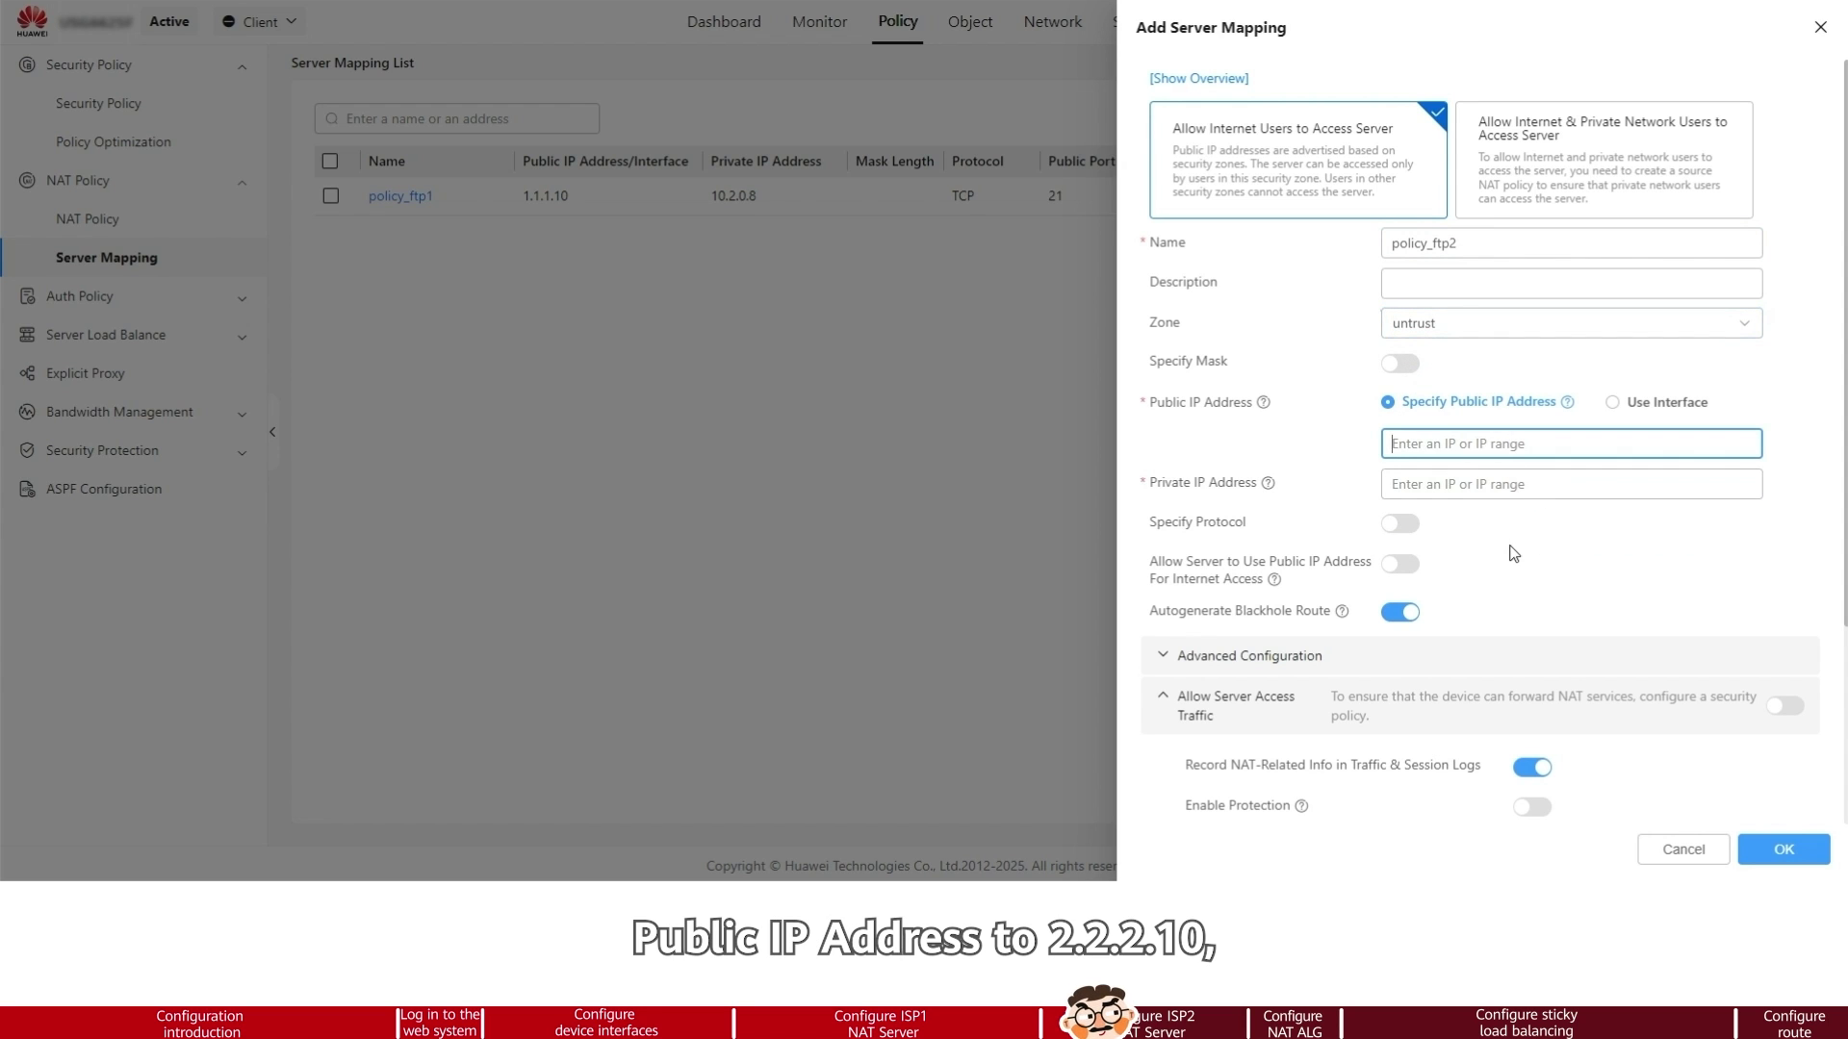
{"action": "type", "text": "2.2.2.10"}
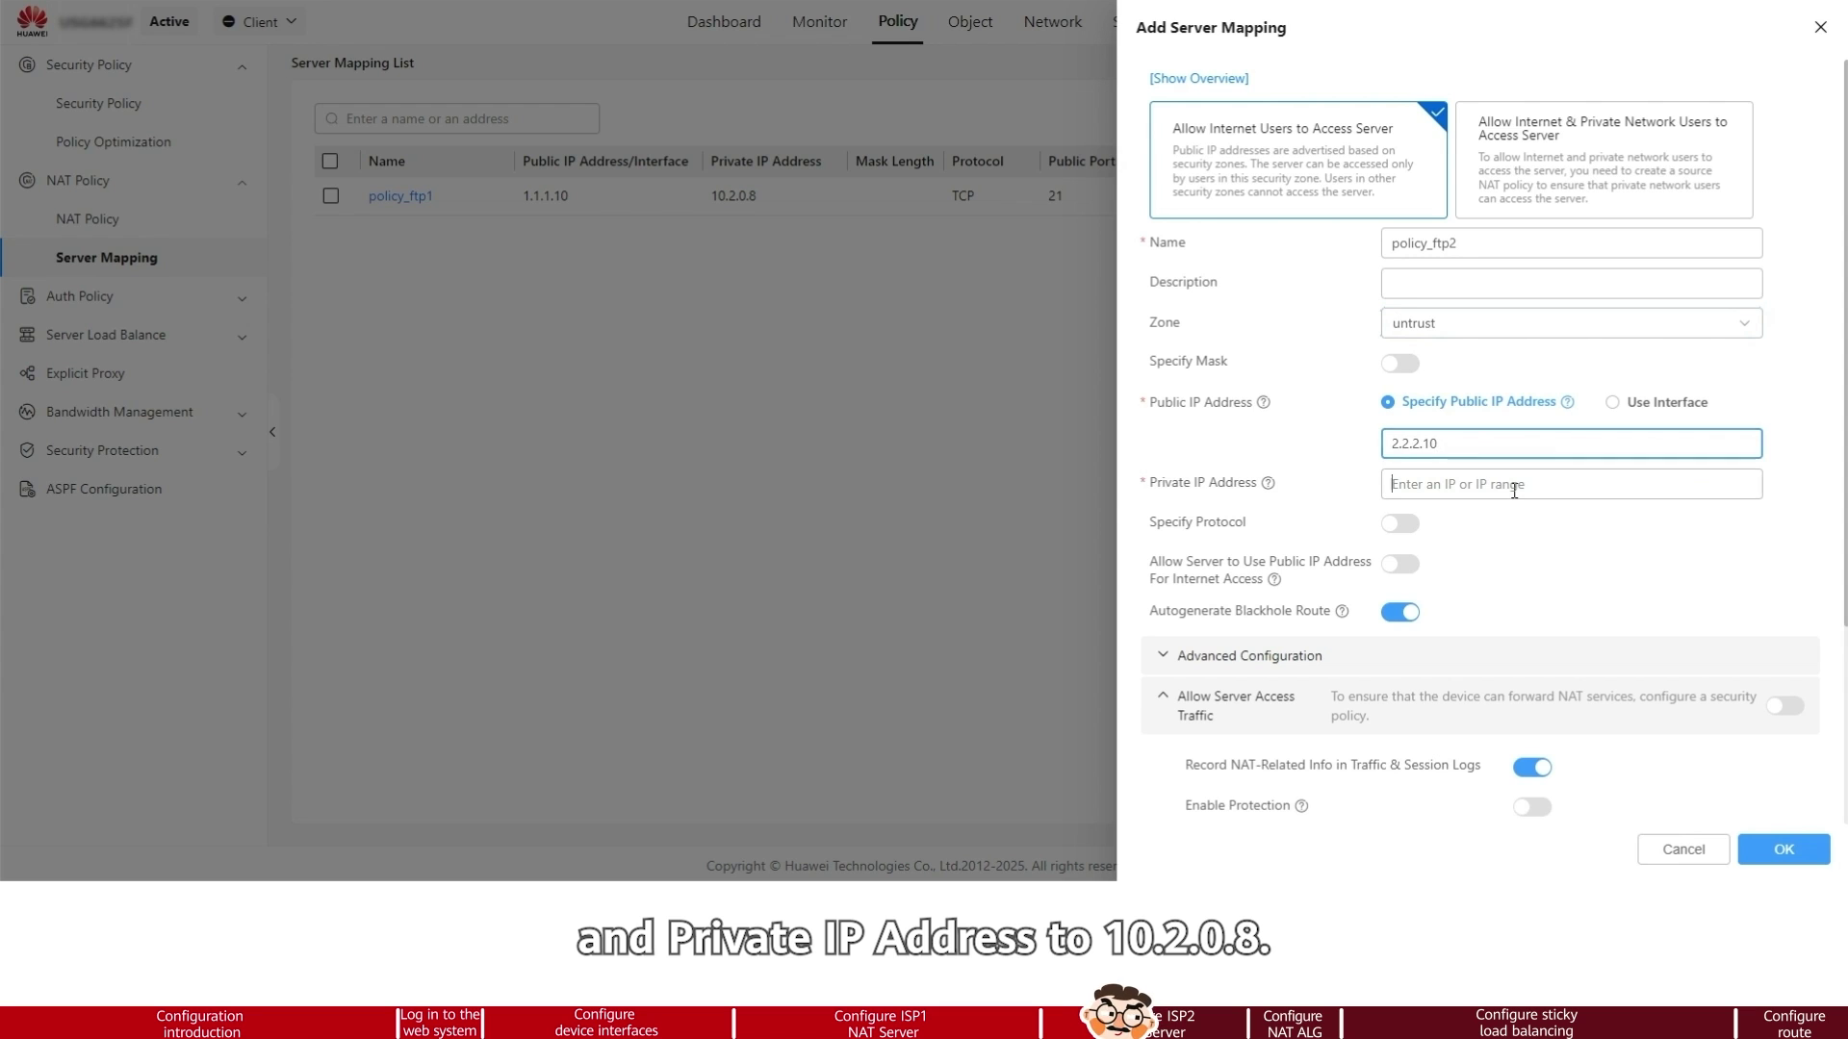
{"action": "type", "text": "10.2.0.8"}
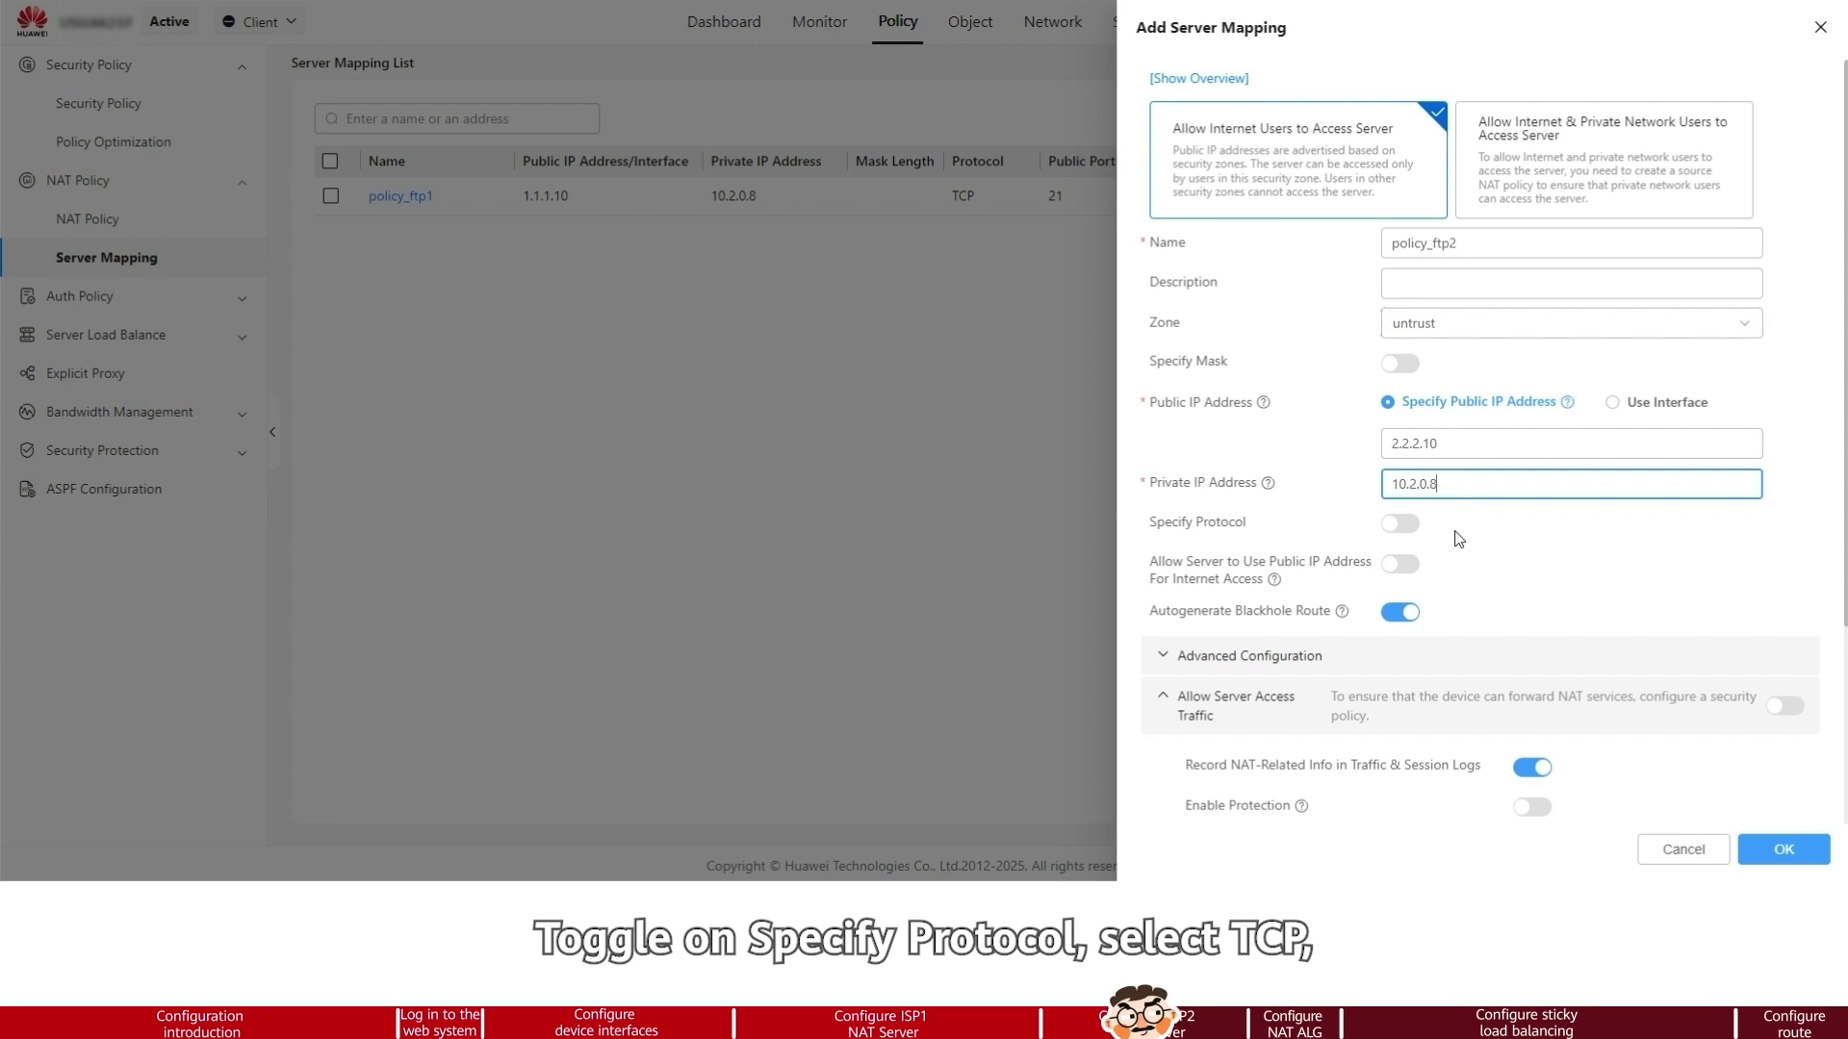
Specify TCP with public and private port 21 for policy_ftp2, and enable Allow Server Access Traffic.
{"action": "left_click", "coordinate": [1401, 524]}
{"action": "left_click", "coordinate": [1441, 604]}
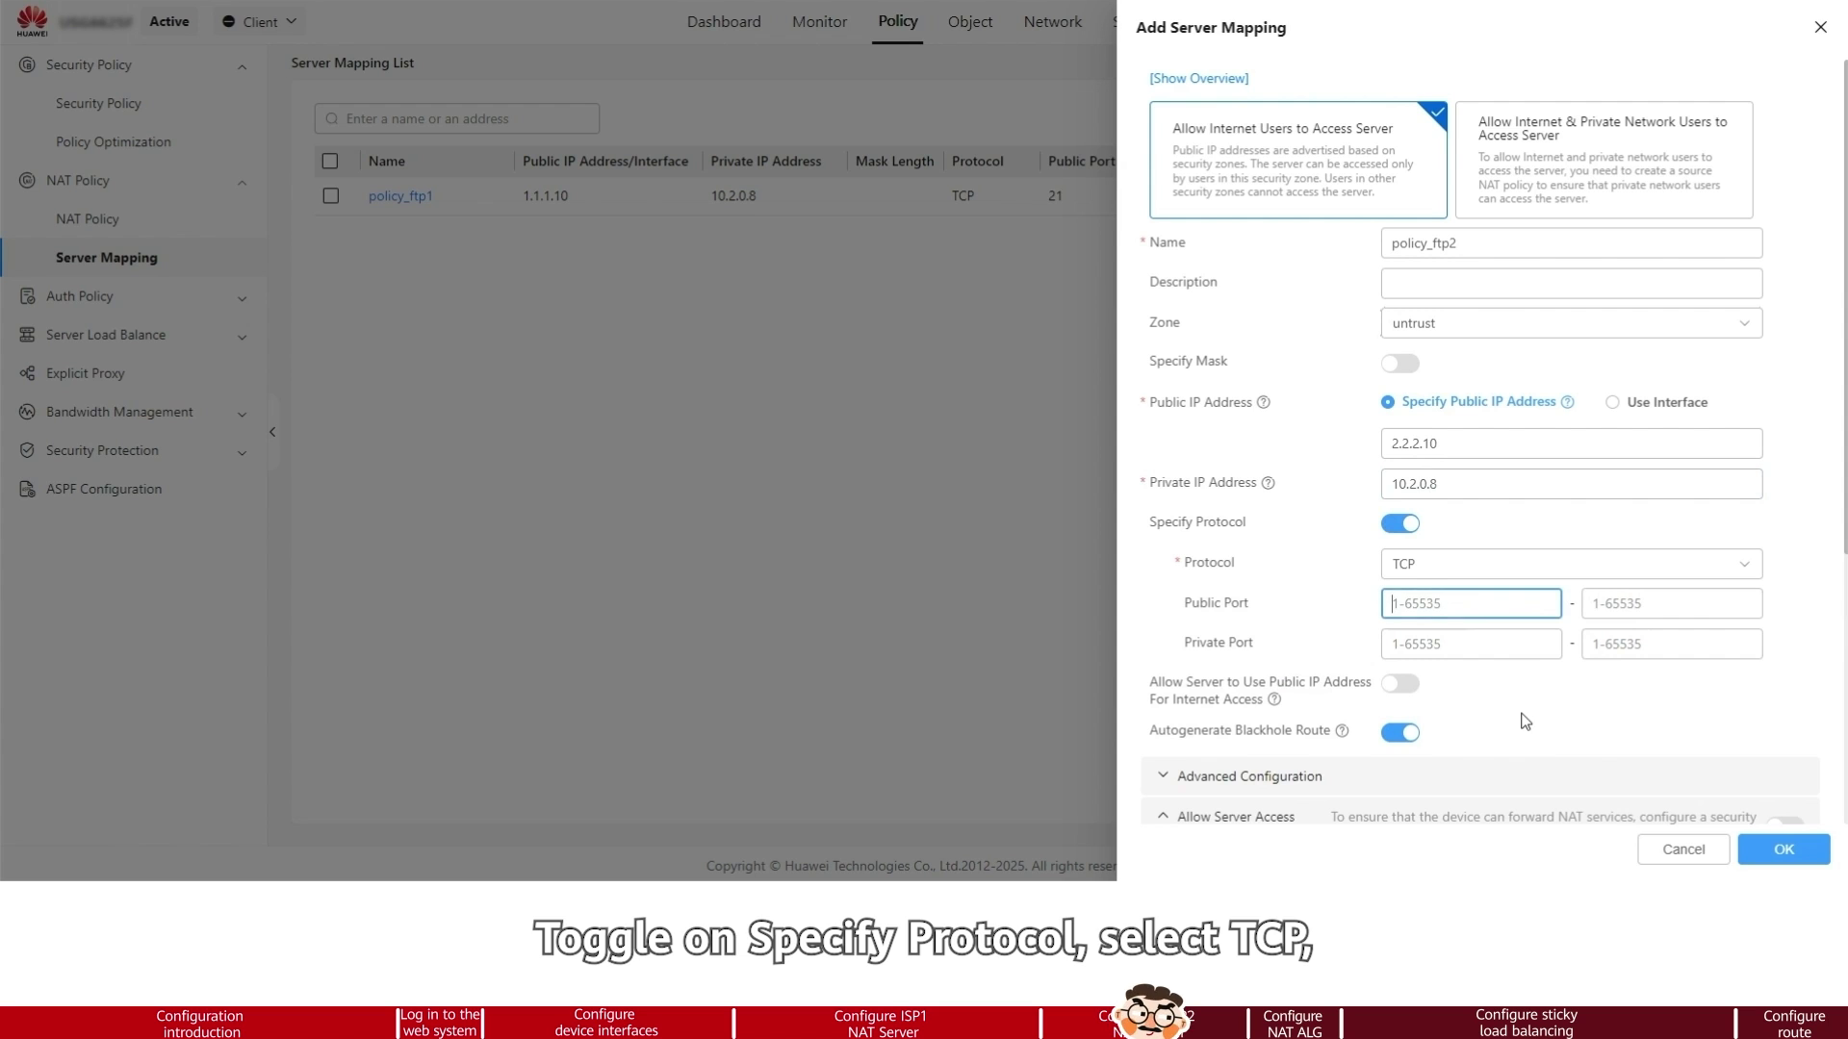
{"action": "key", "text": "Tab"}
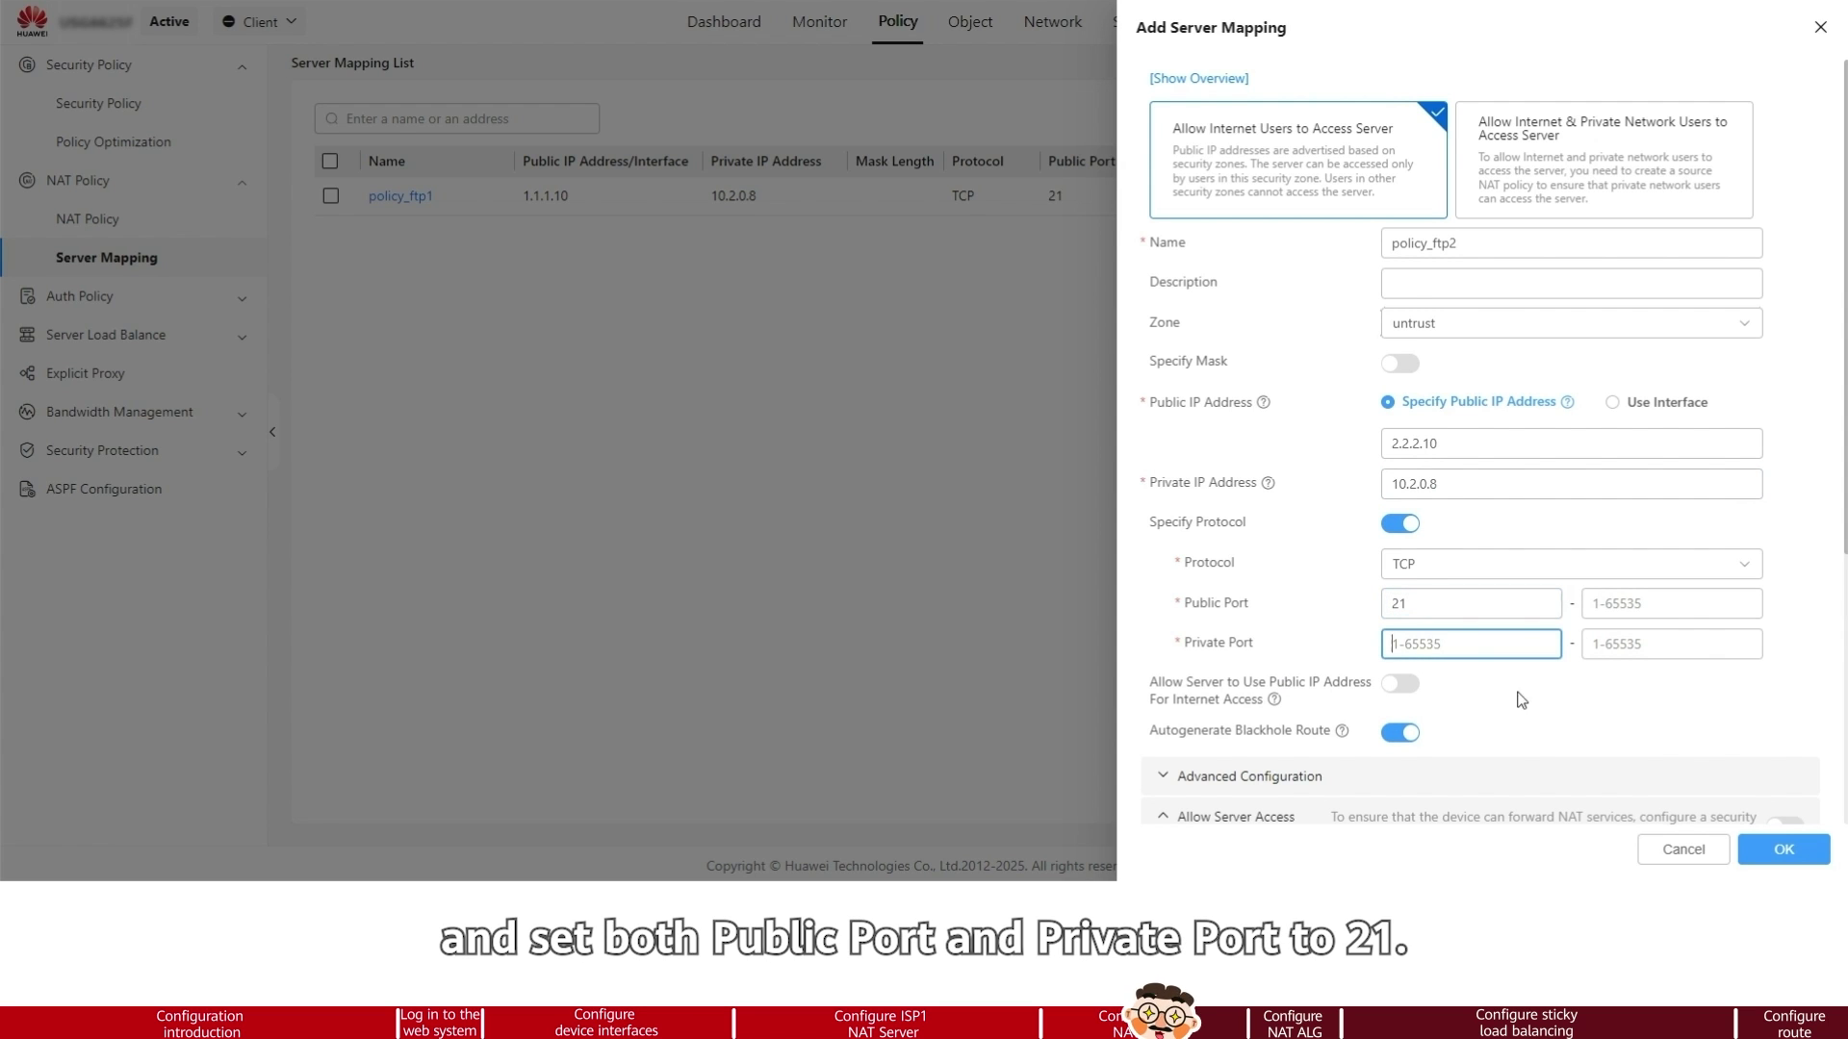
{"action": "type", "text": "21"}
{"action": "scroll", "coordinate": [1523, 684], "scroll_direction": "down", "scroll_amount": 2}
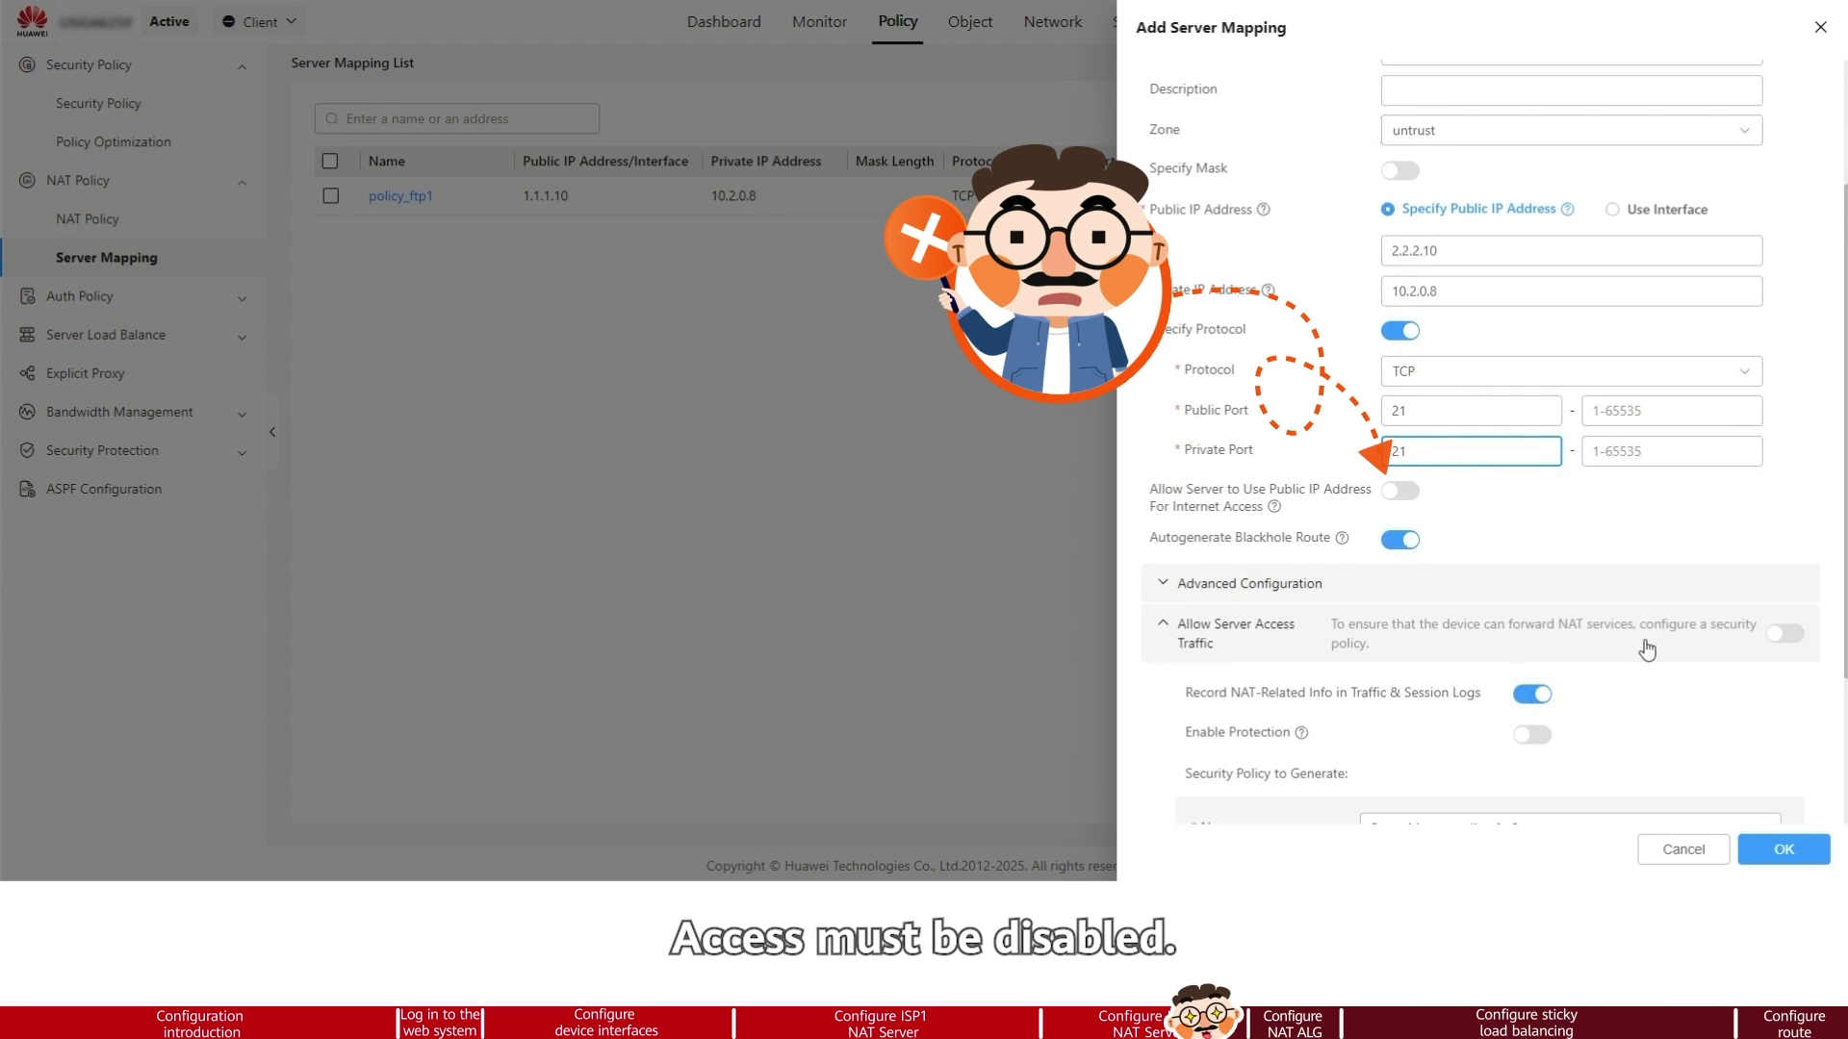
{"action": "left_click", "coordinate": [1787, 638]}
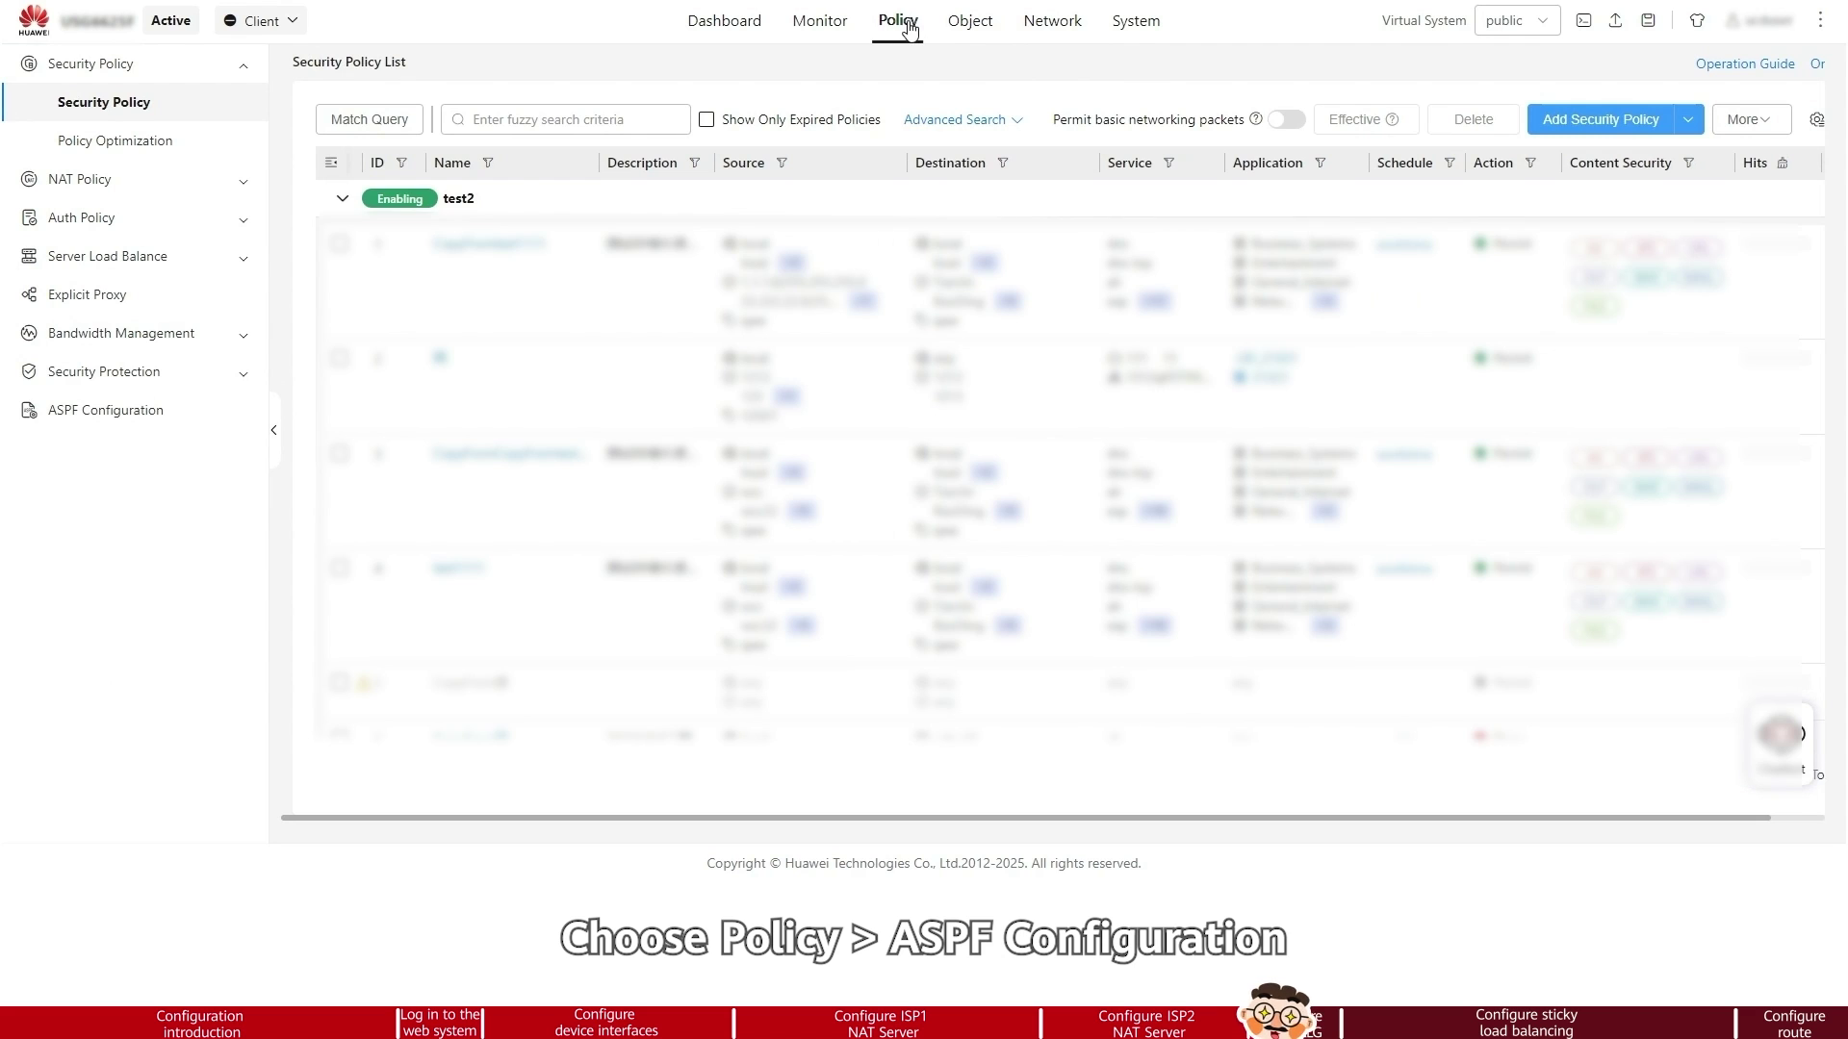
Open the ASPF configuration and select the protocol option for NAT ALG.
{"action": "left_click", "coordinate": [150, 430]}
{"action": "left_click", "coordinate": [521, 171]}
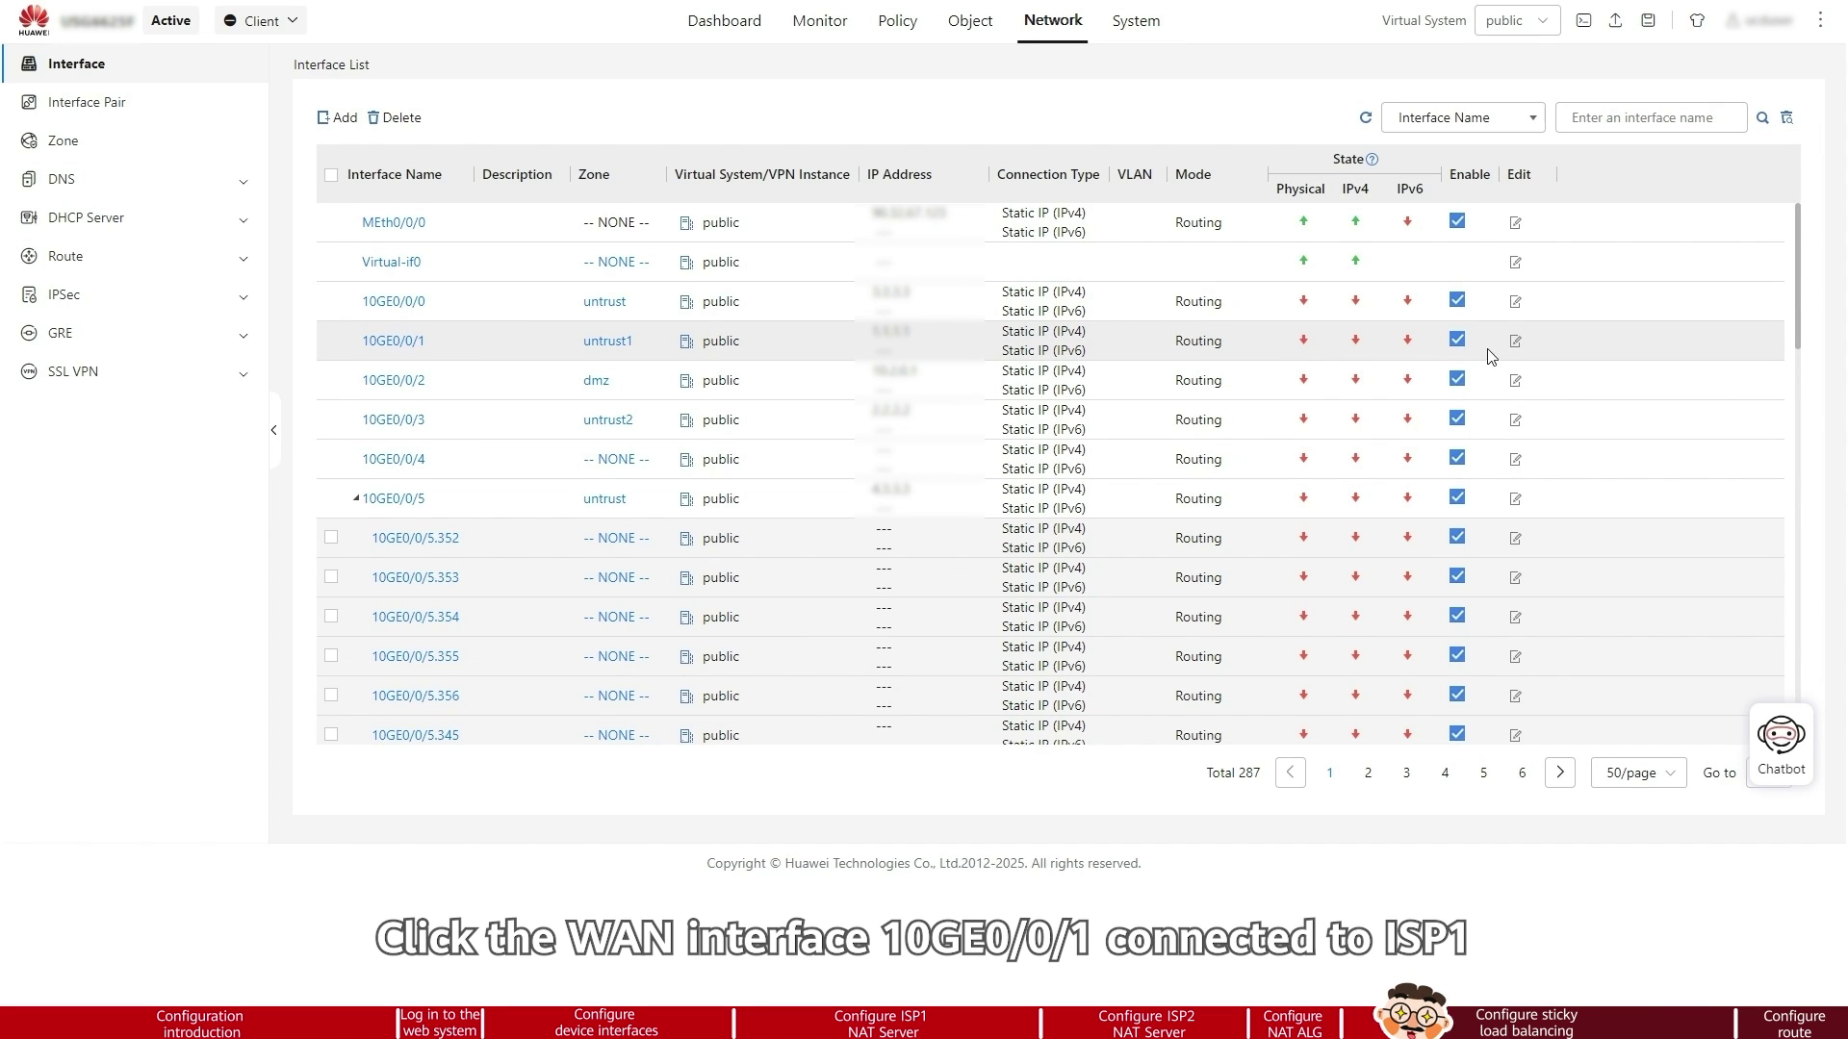
Set the default gateway of WAN interface 10GE0/0/1 to 1.1.1.254, enable sticky load balancing, and save the interface.
{"action": "left_click", "coordinate": [1517, 343]}
{"action": "scroll", "coordinate": [864, 502], "scroll_direction": "down", "scroll_amount": 3}
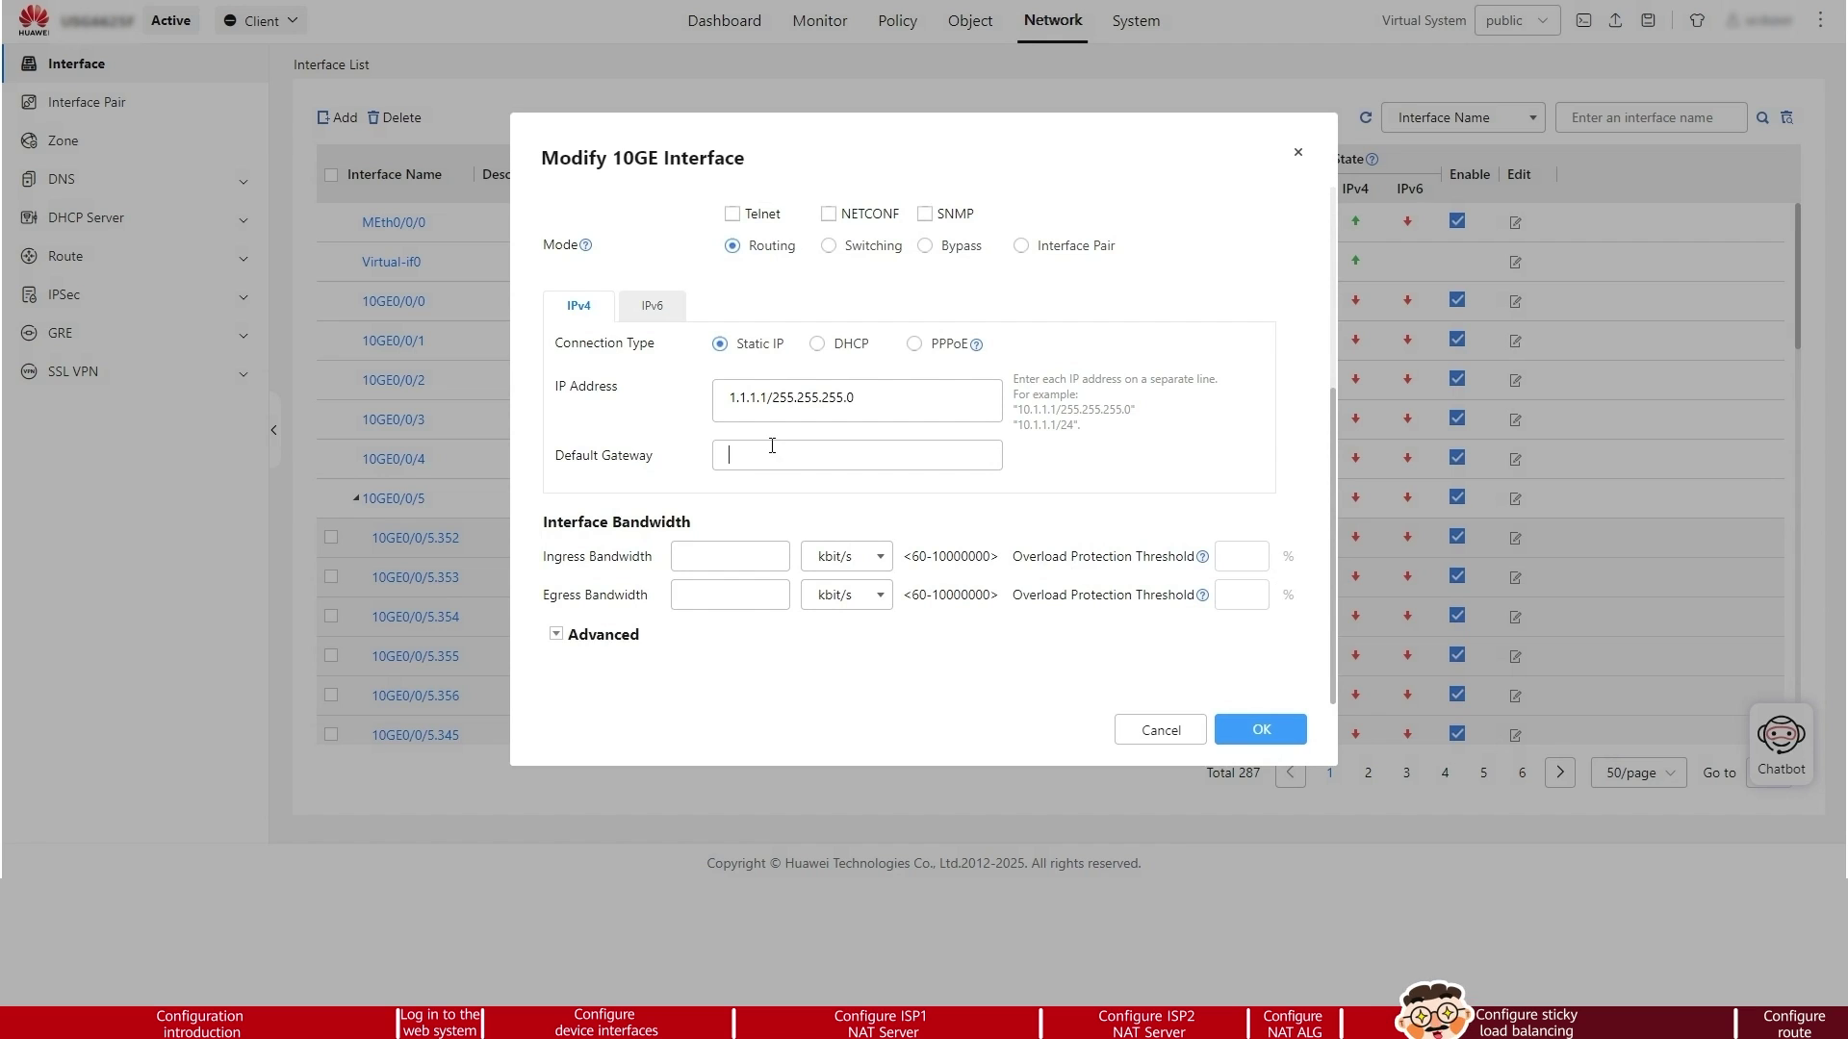
{"action": "type", "text": "1.1.1.254"}
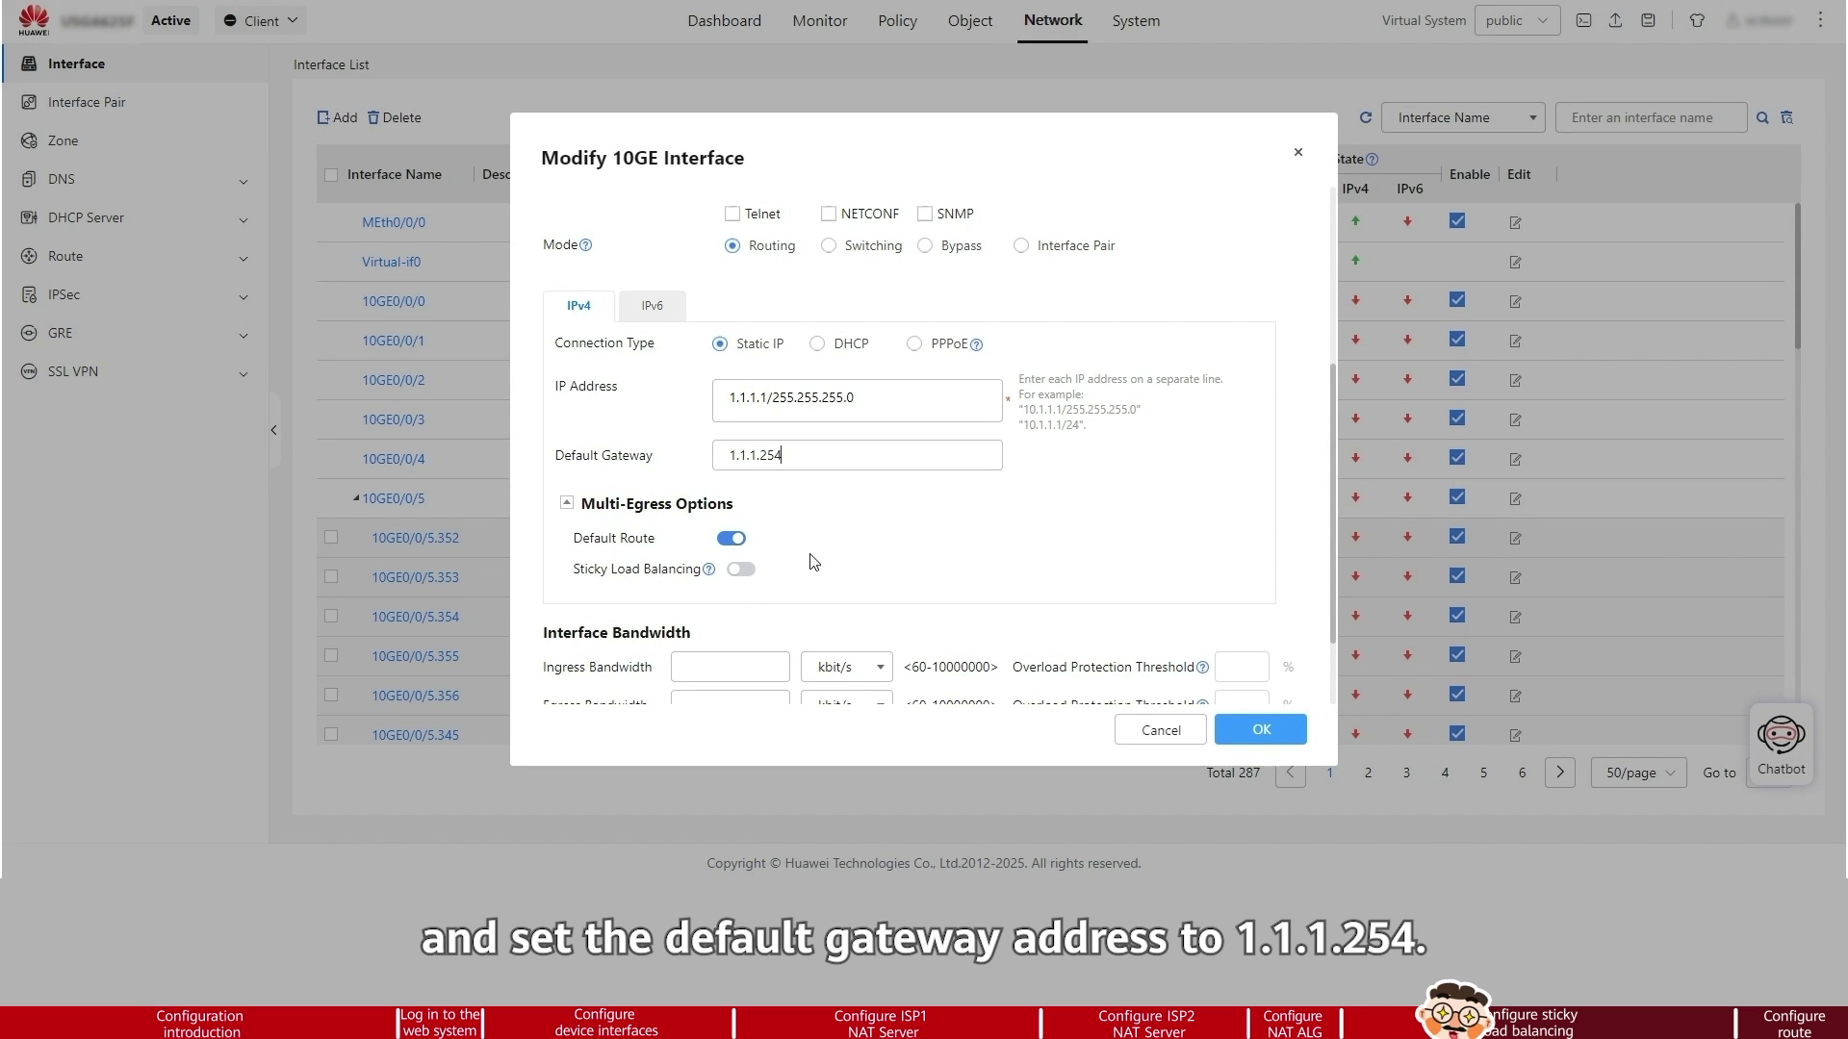
{"action": "left_click", "coordinate": [740, 571]}
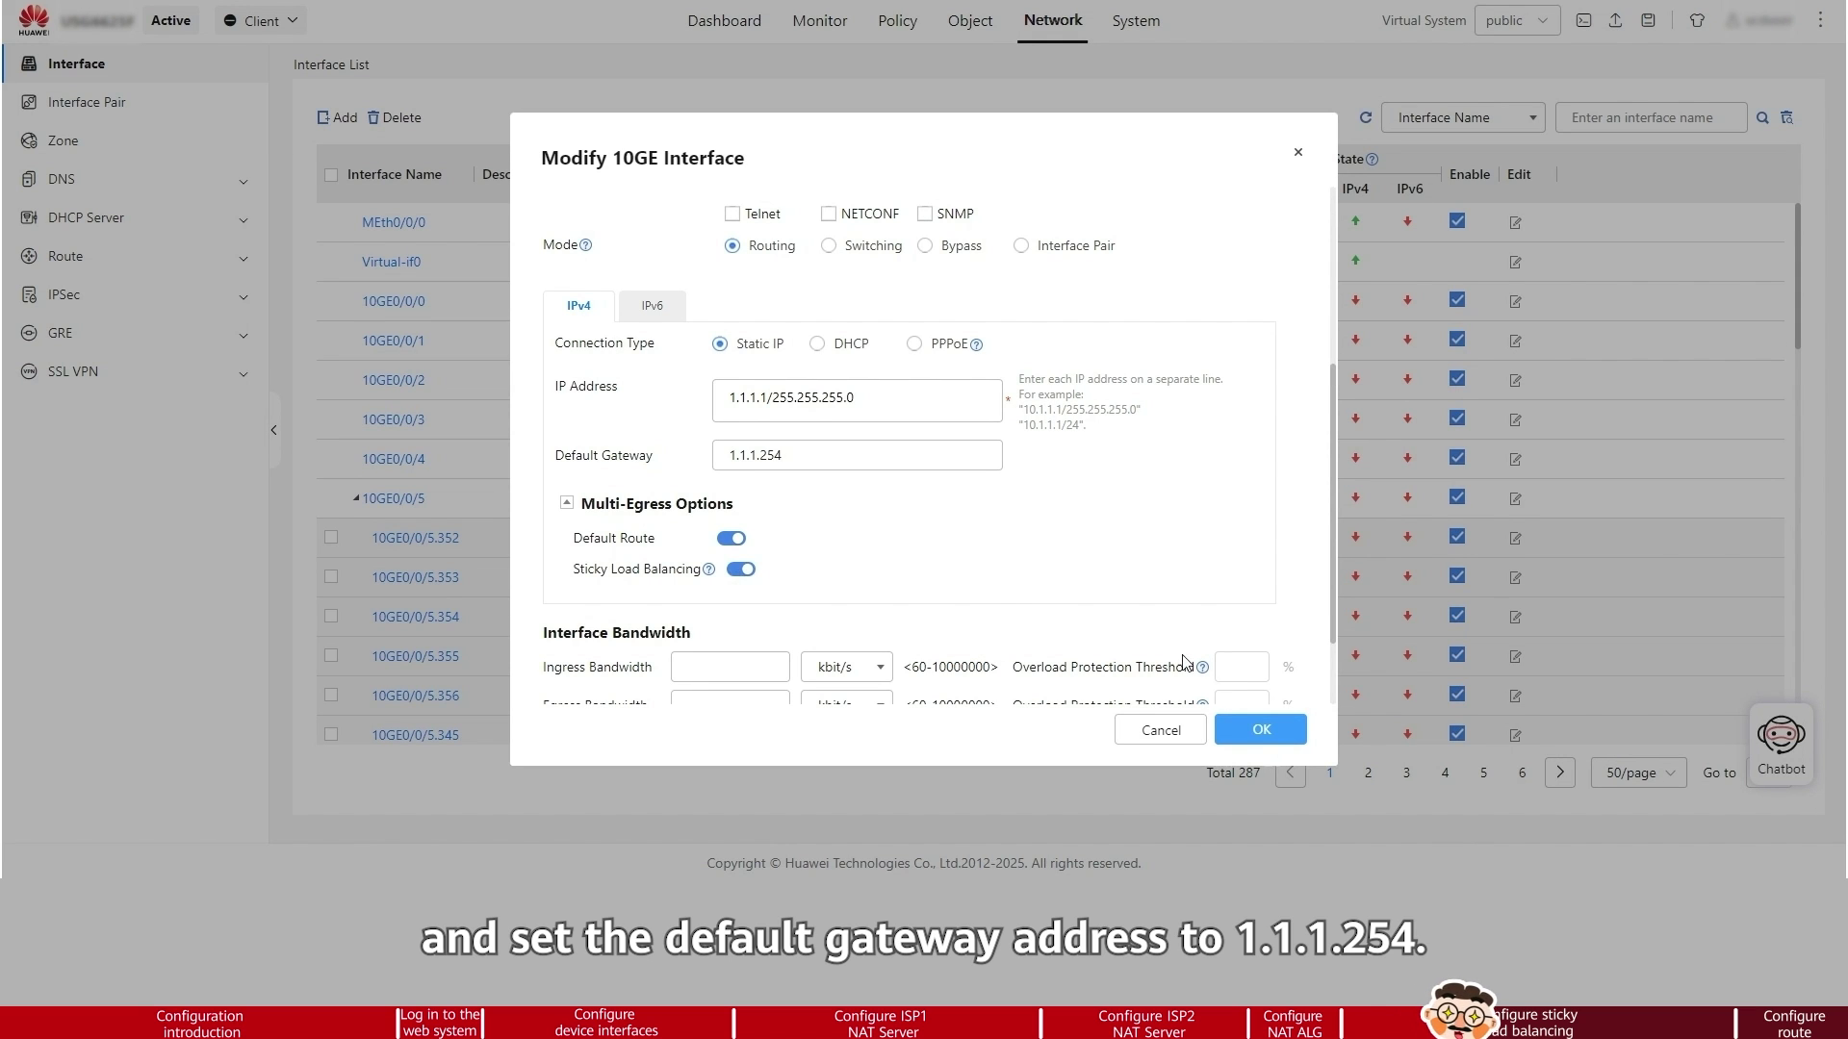
{"action": "left_click", "coordinate": [1249, 733]}
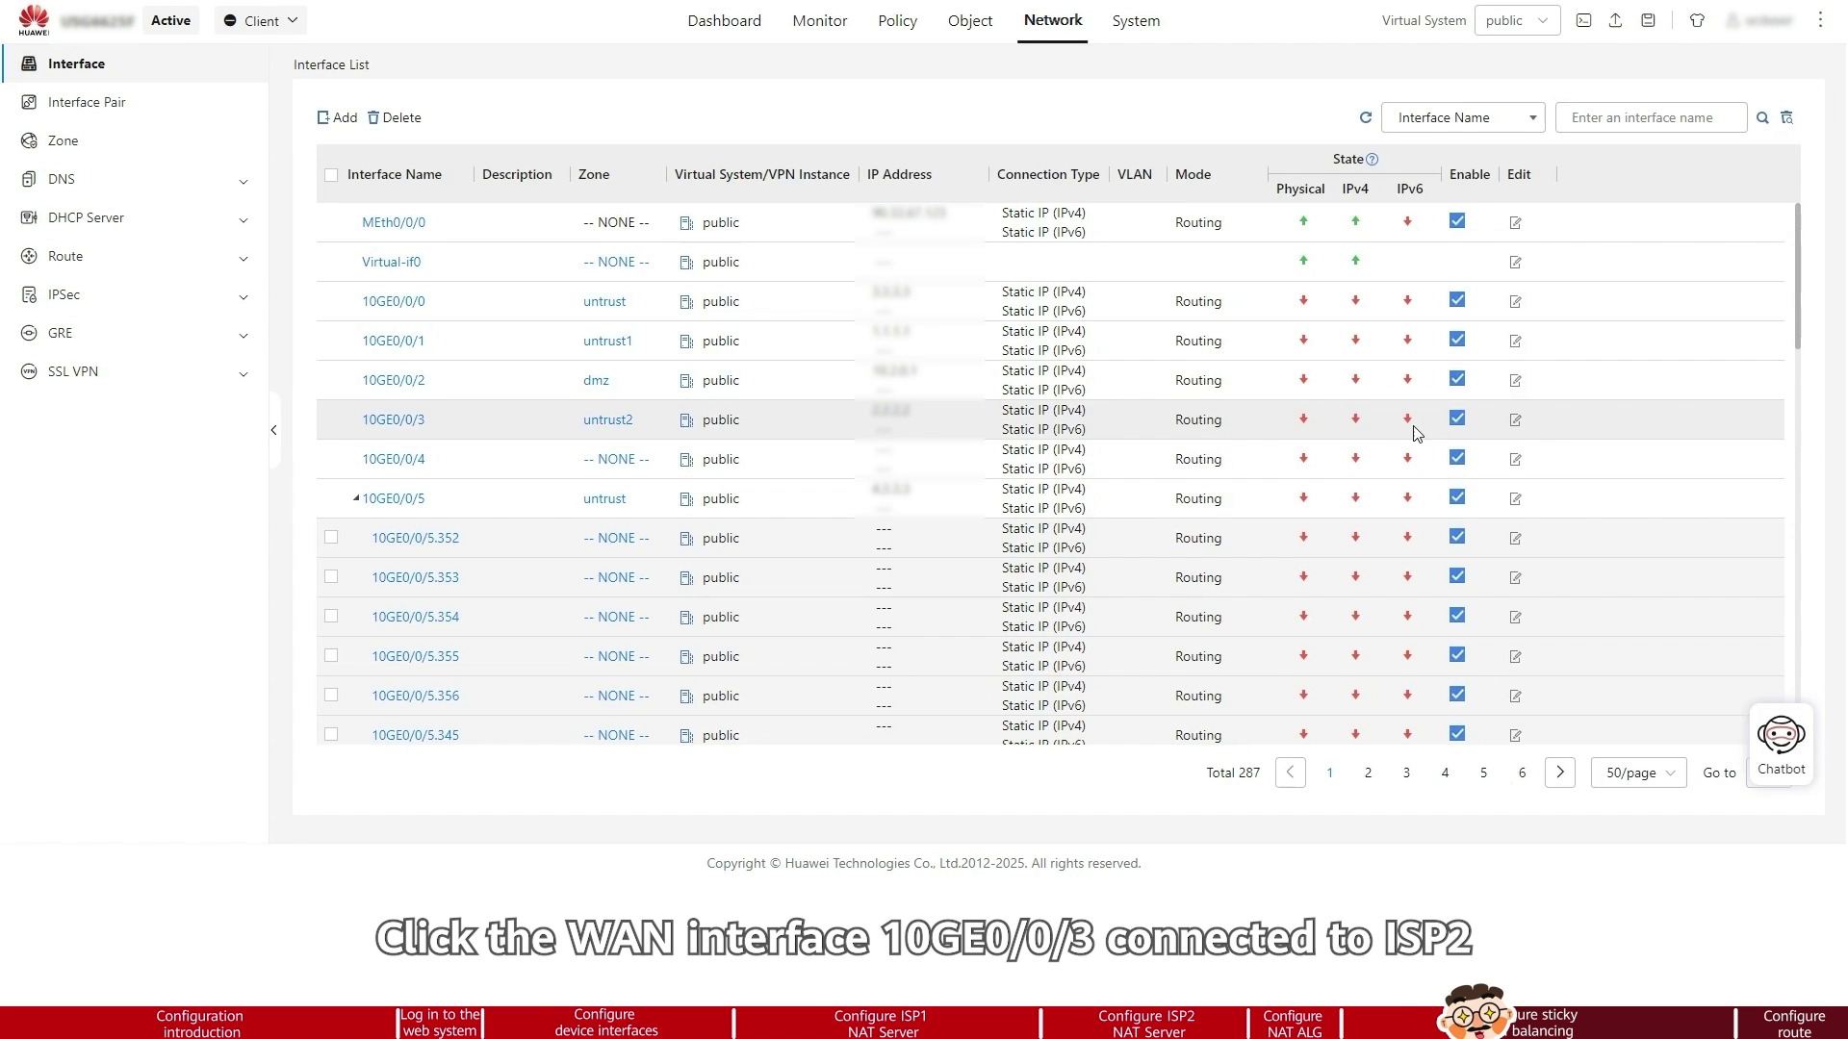
Set the default gateway of WAN interface 10GE0/0/3 to 2.2.2.254 and enable sticky load balancing.
{"action": "left_click", "coordinate": [1514, 421]}
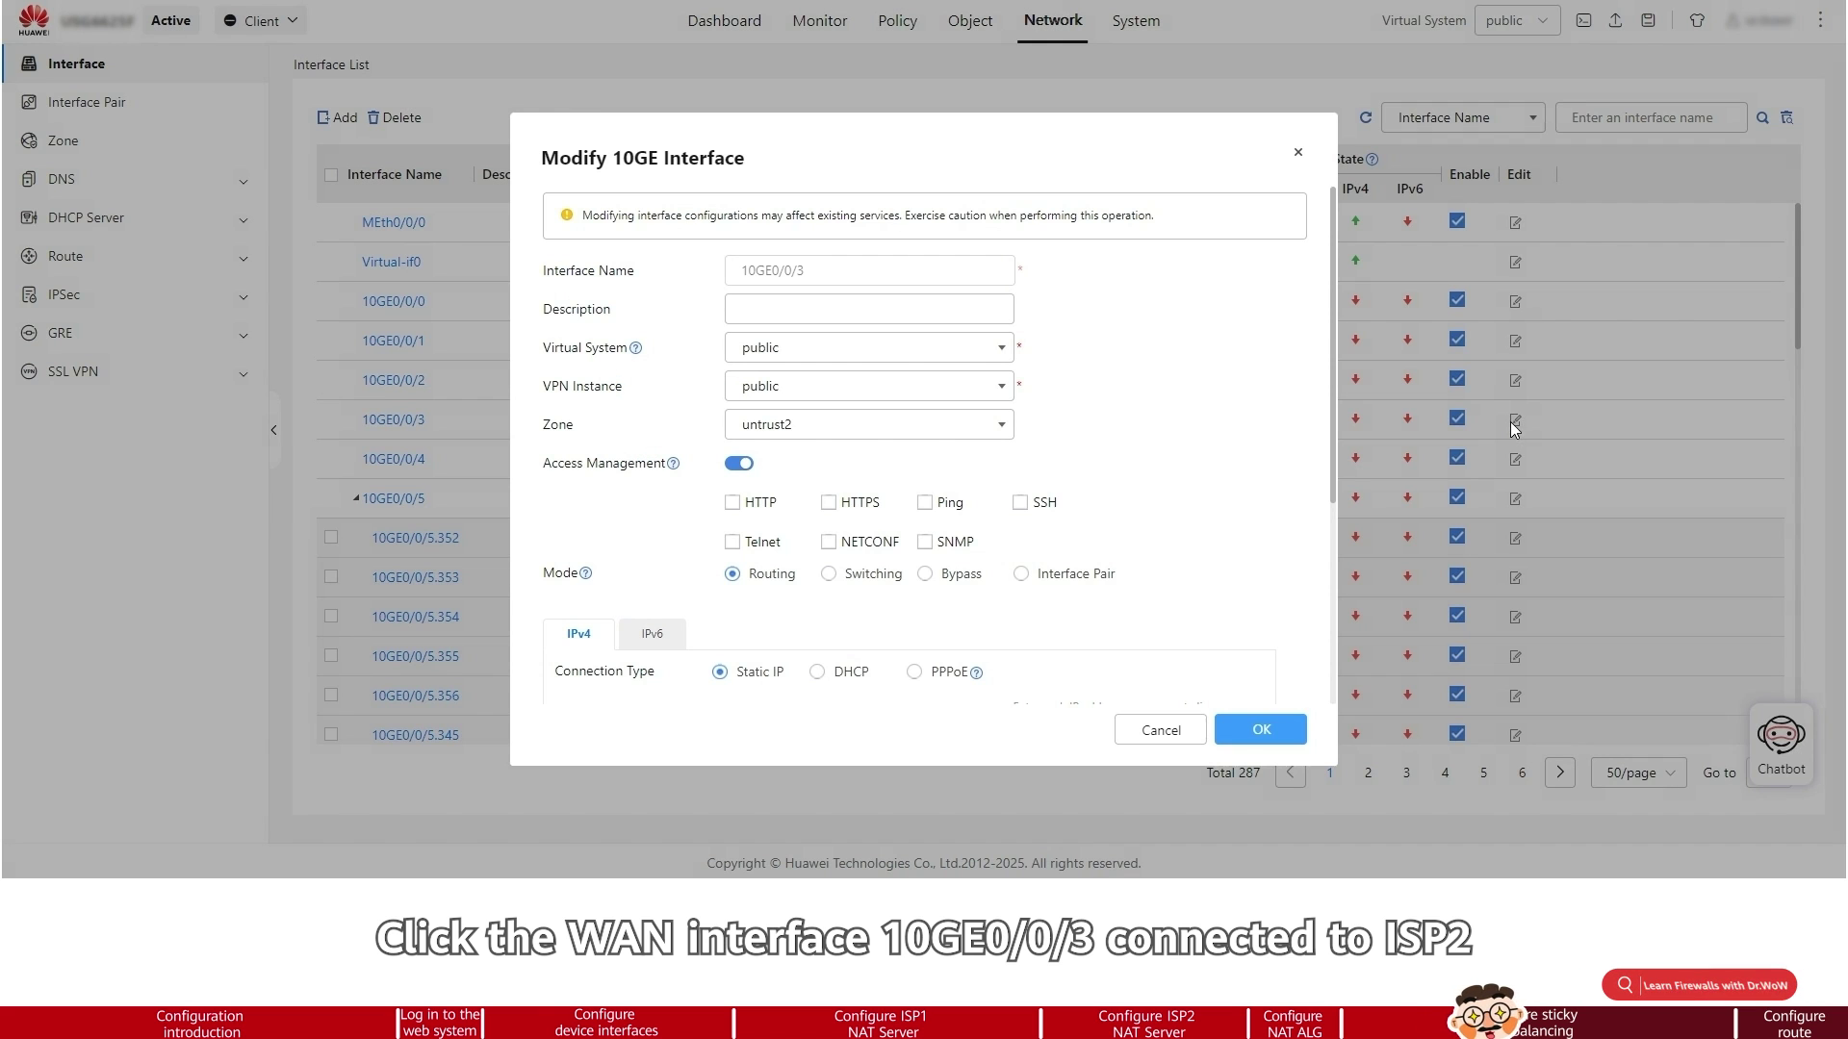
{"action": "scroll", "coordinate": [1116, 476], "scroll_direction": "down", "scroll_amount": 4}
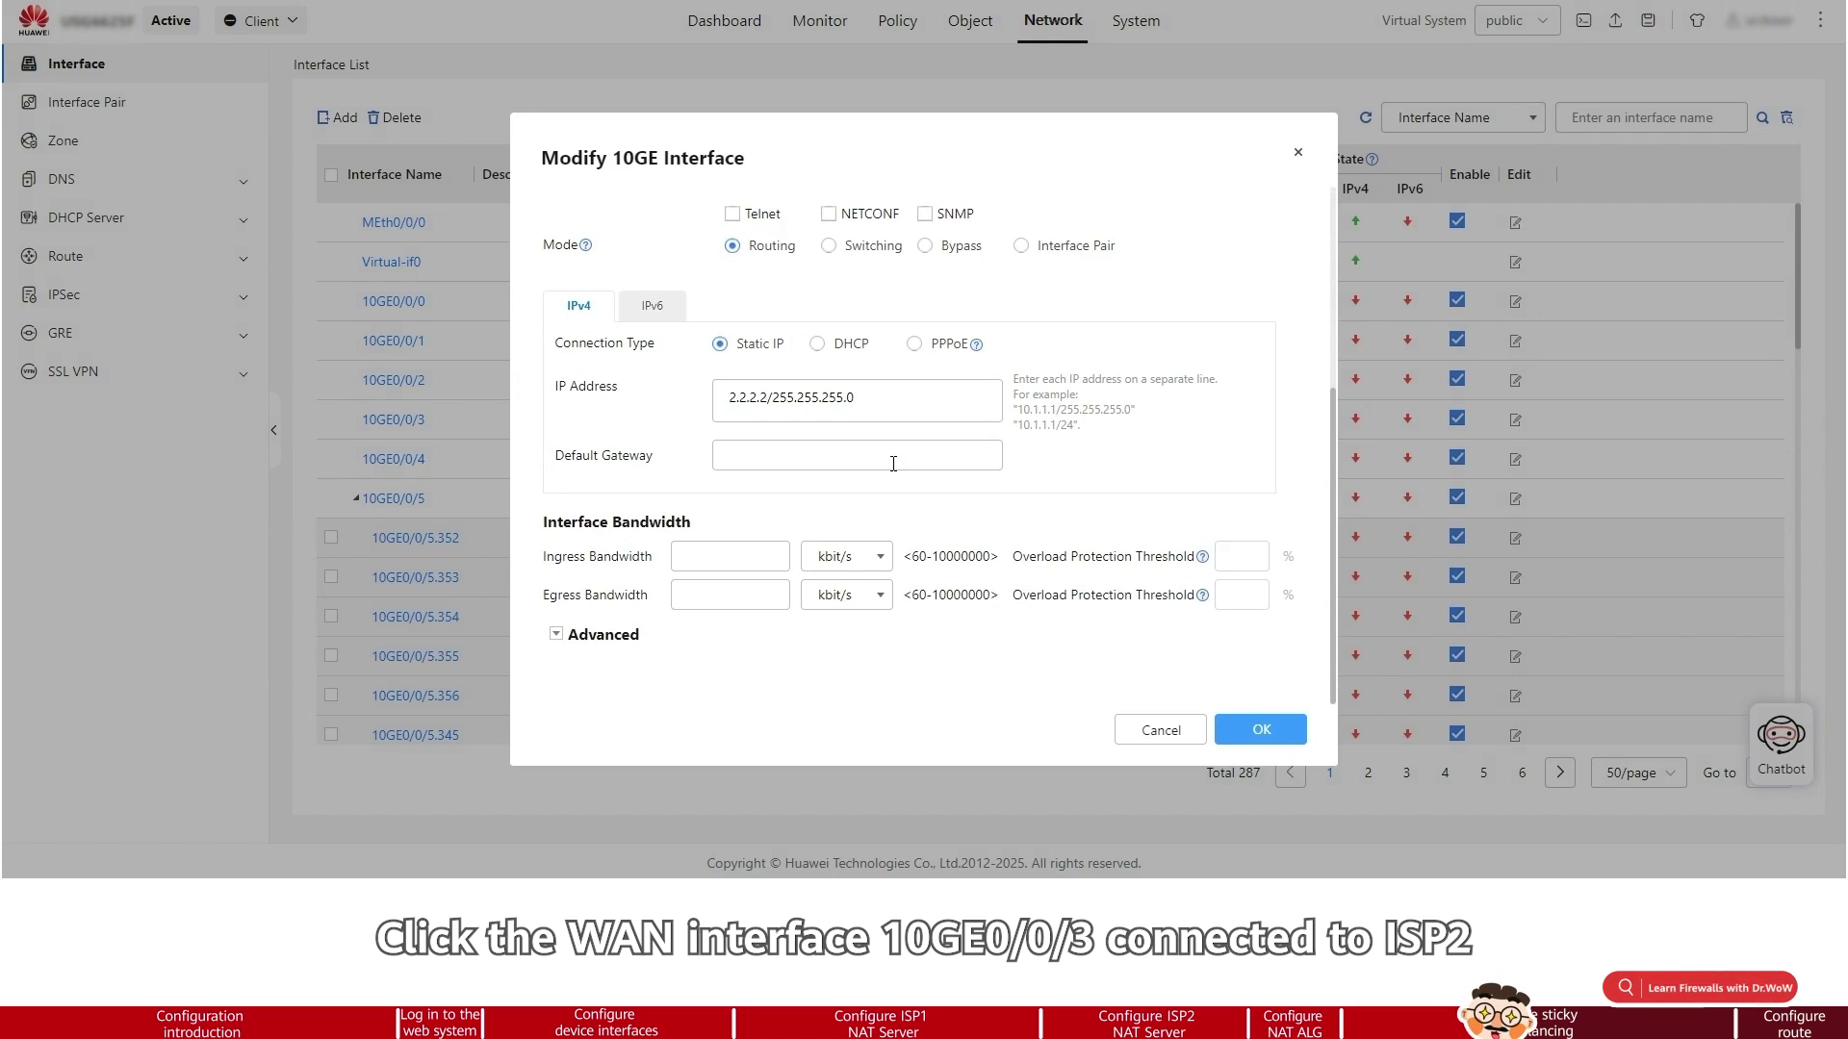
{"action": "type", "text": "2"}
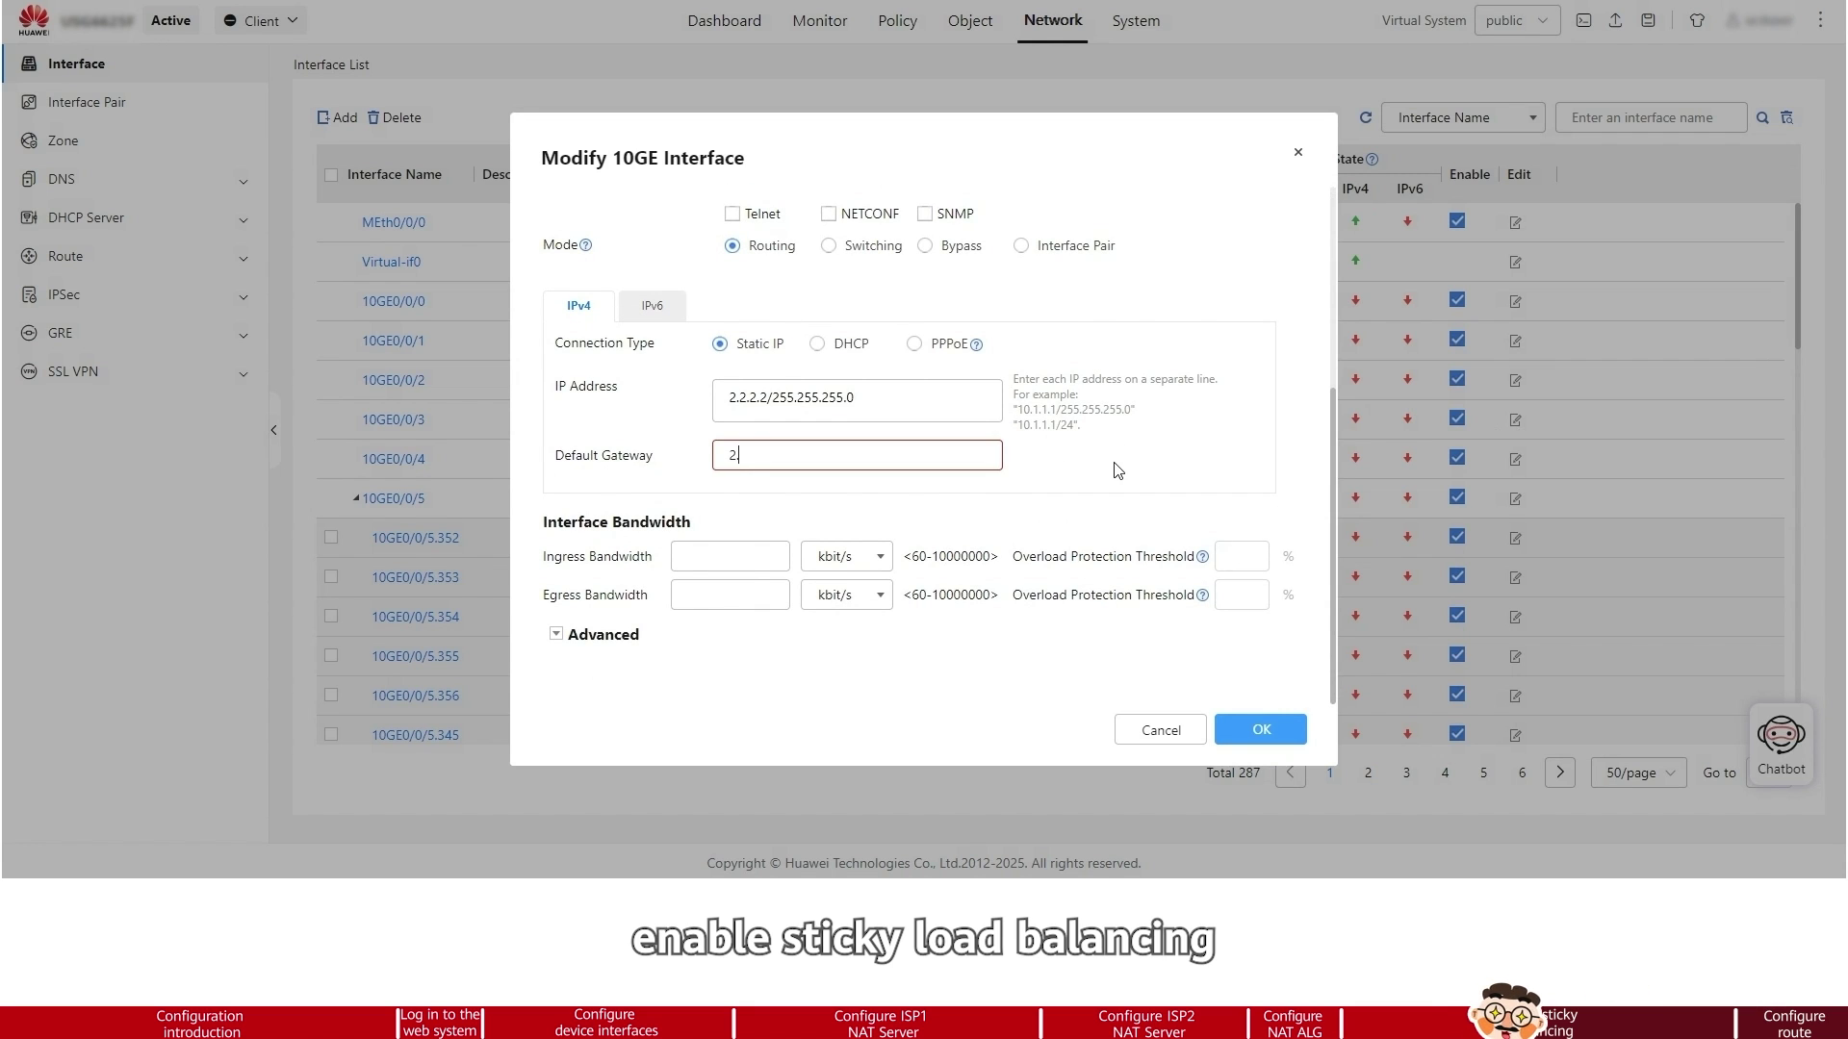
{"action": "type", "text": ".2.2.254"}
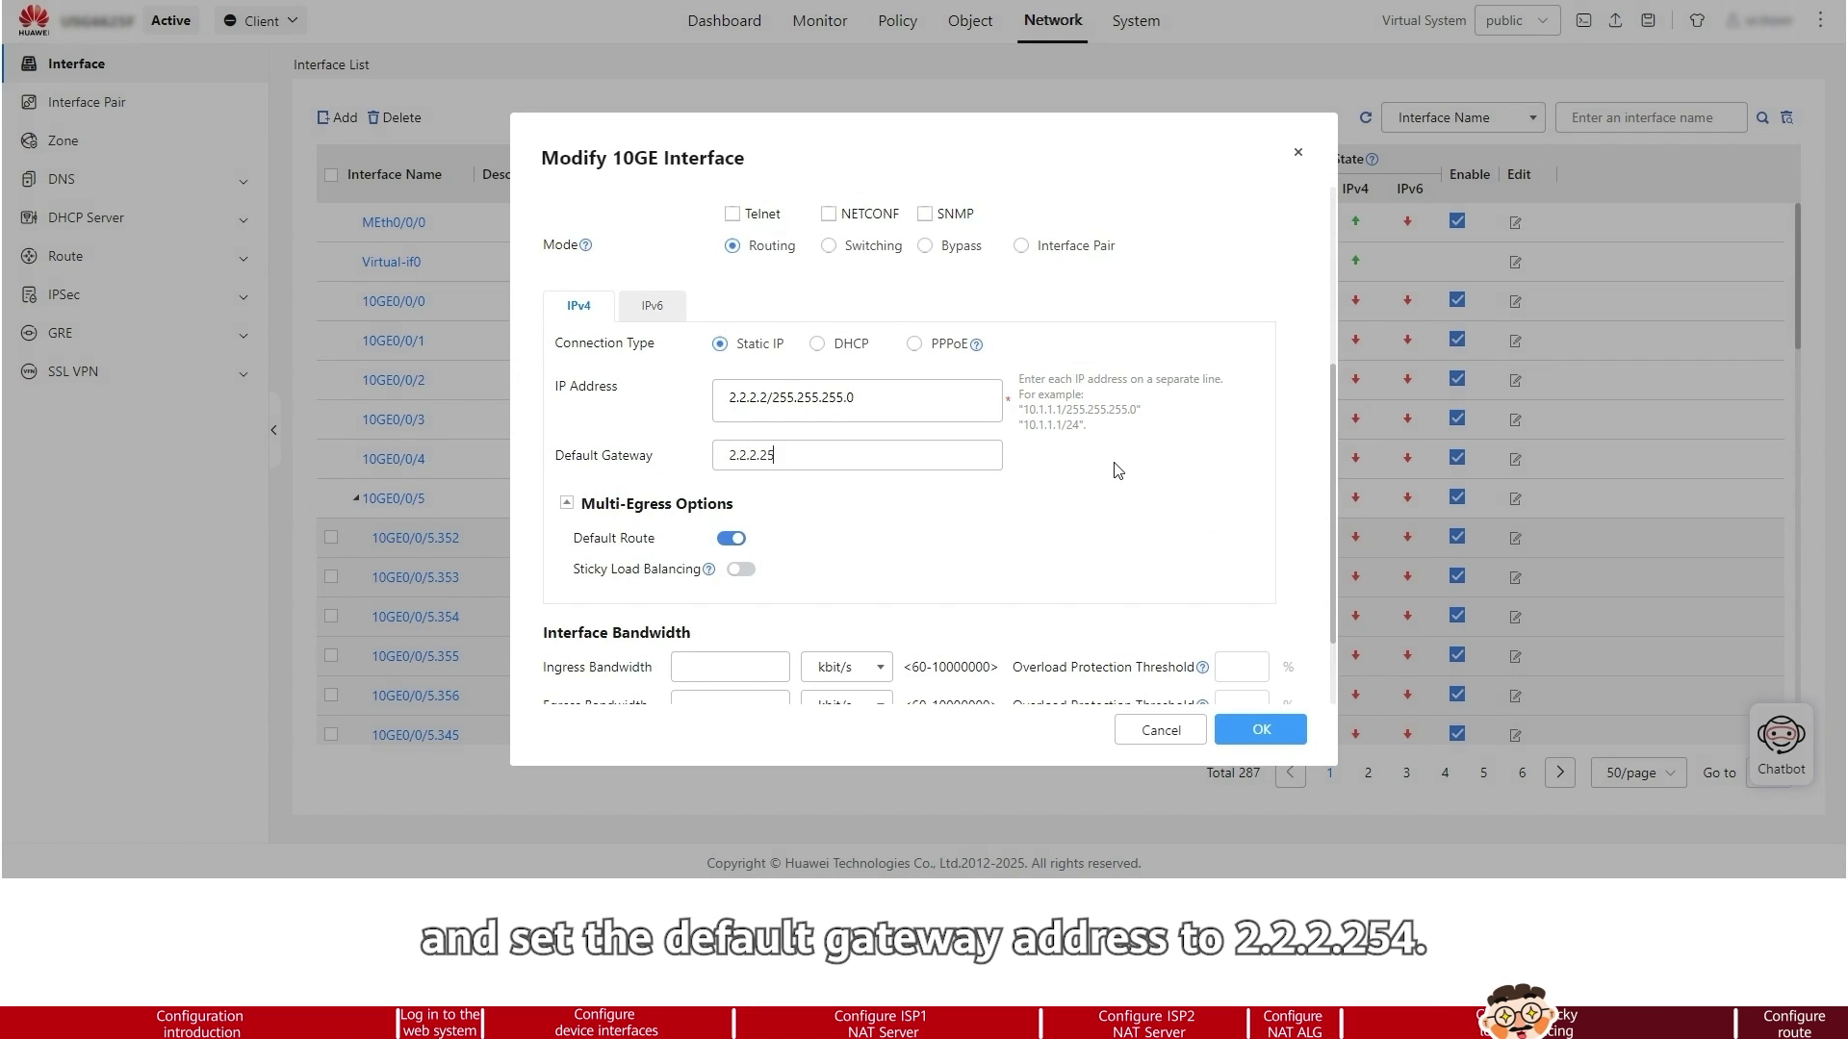
{"action": "left_click", "coordinate": [742, 571]}
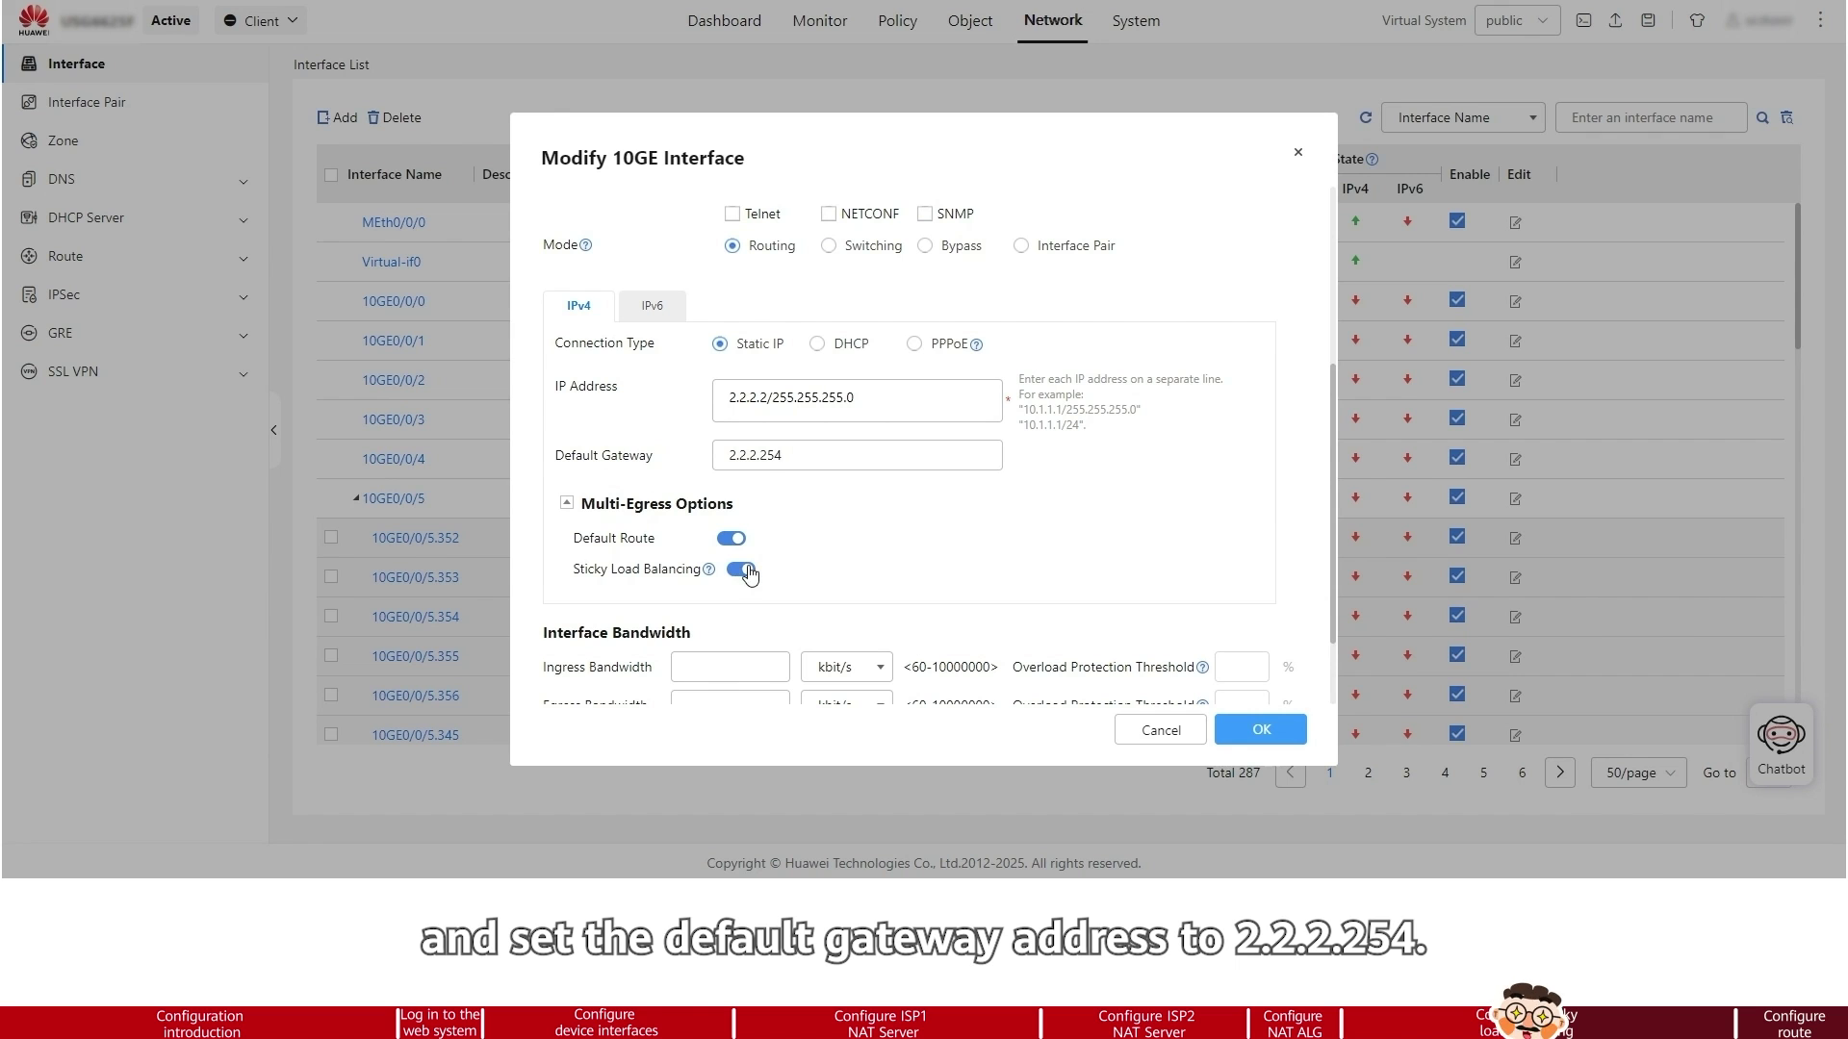